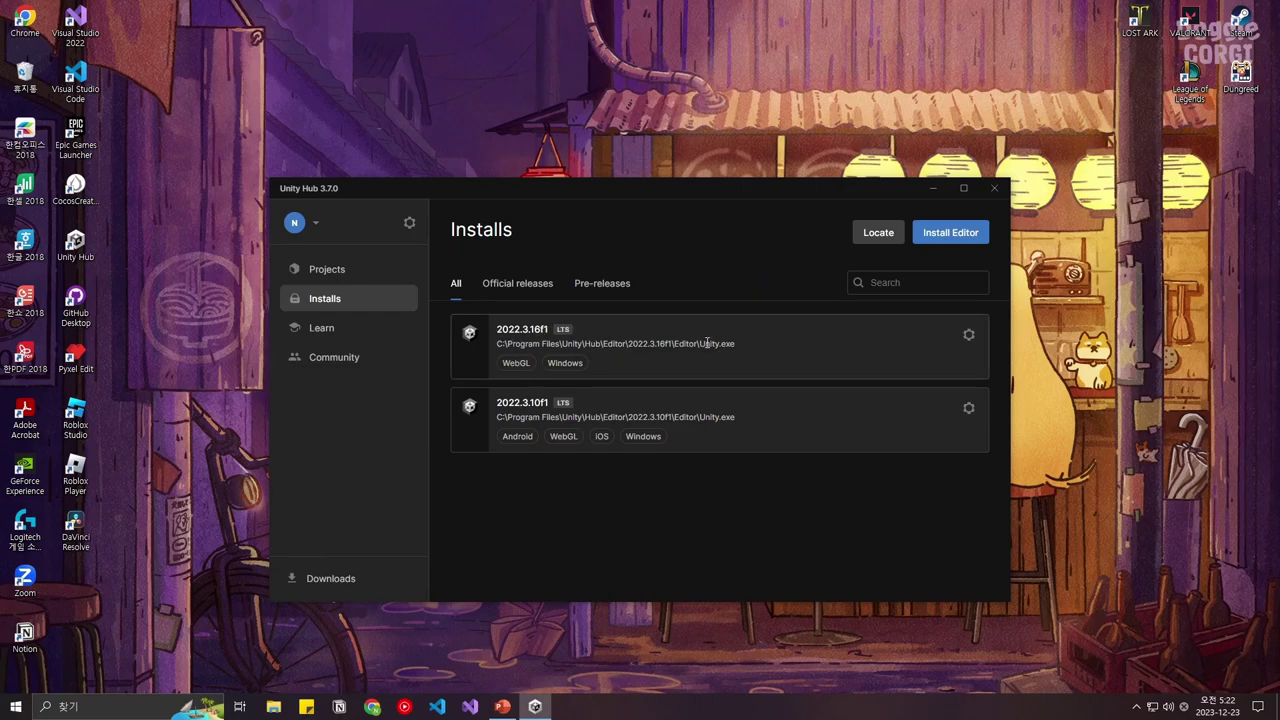
Look through the official Unity editor releases available for installation, then close the list
left_click(966, 239)
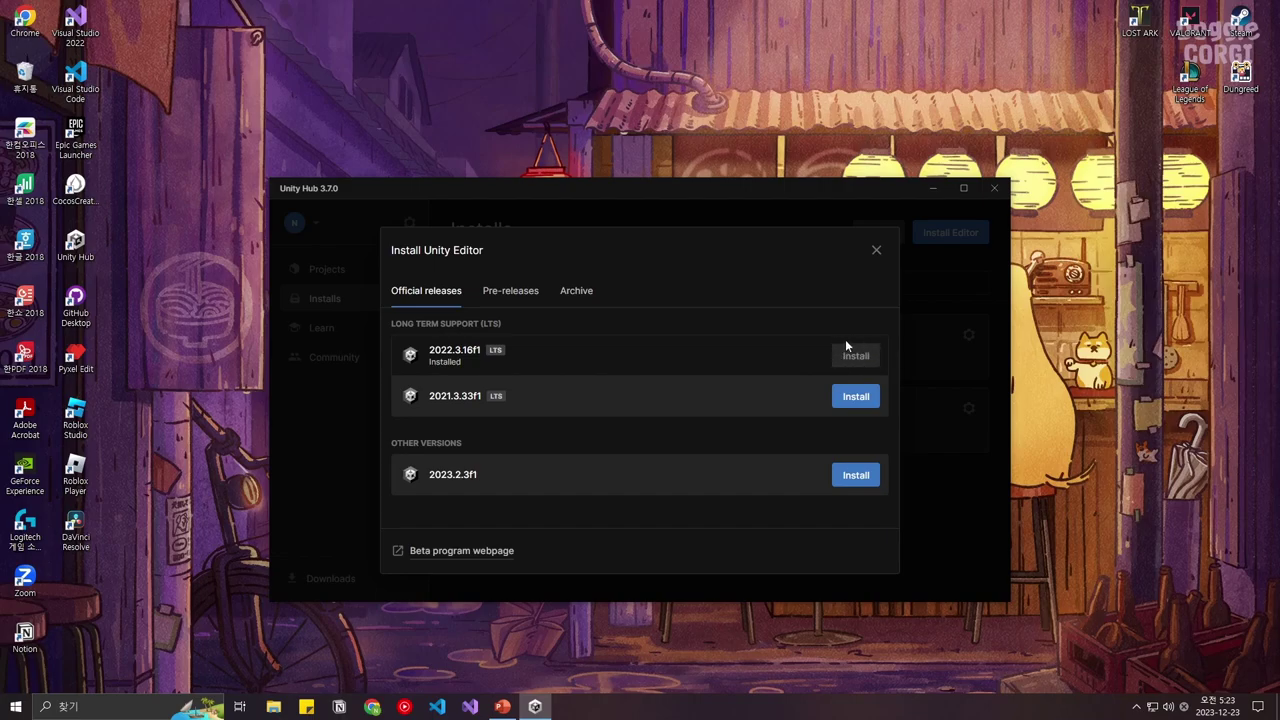
left_click(876, 250)
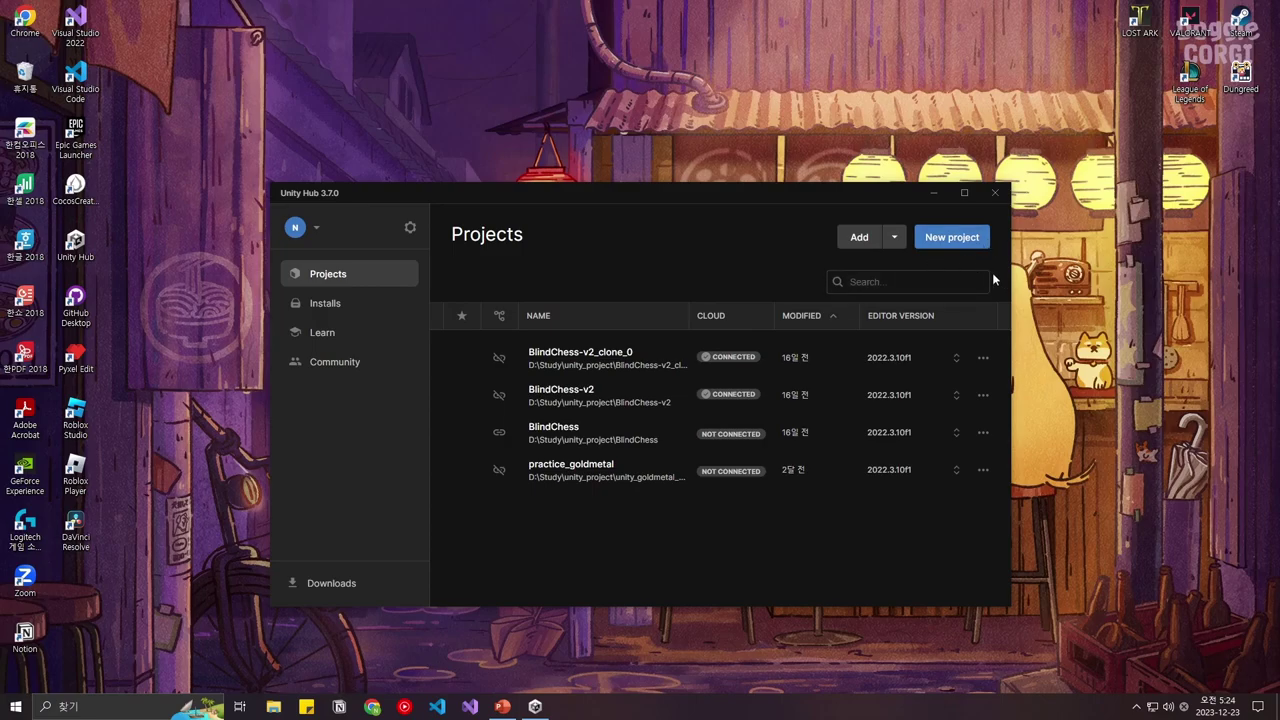
Create a new project from the 3D Core template with editor version 2022.3.16f1, named CinemachineExample
left_click(966, 240)
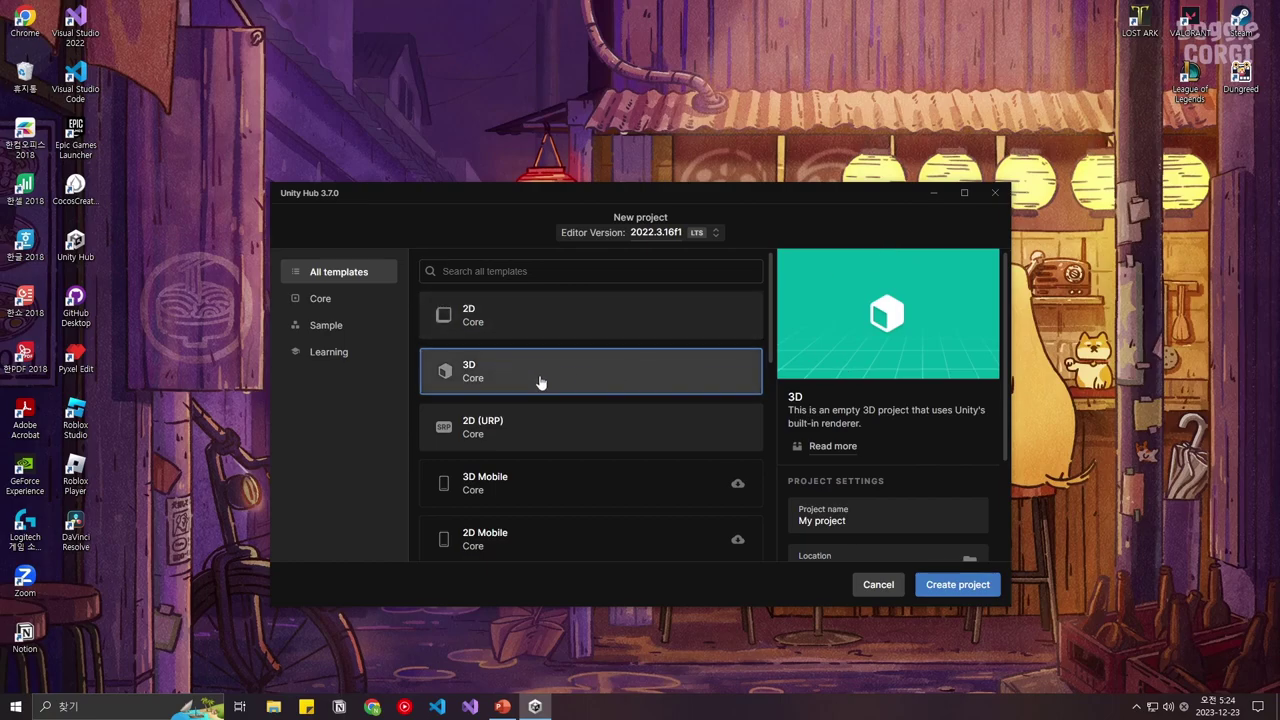
scroll(910, 375, "down", 2)
left_click(908, 388)
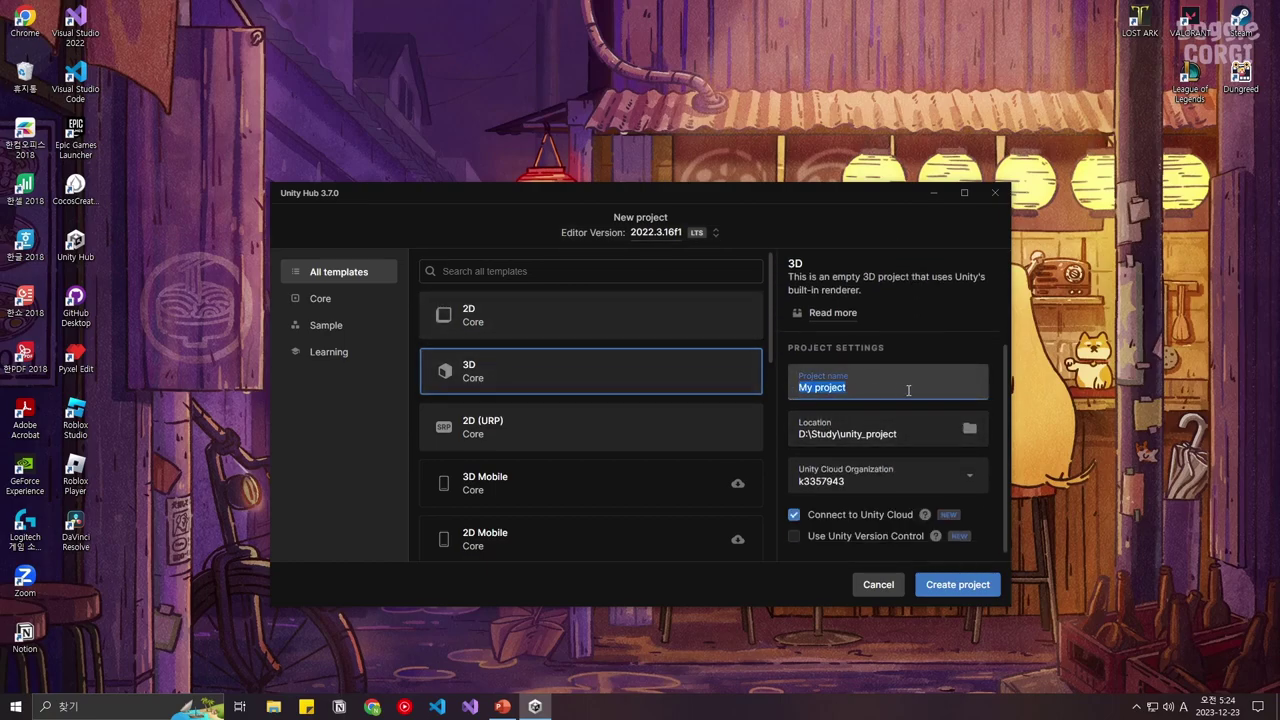
key("BackSpace")
type("My")
key("BackSpace")
key("BackSpace")
type("Cine")
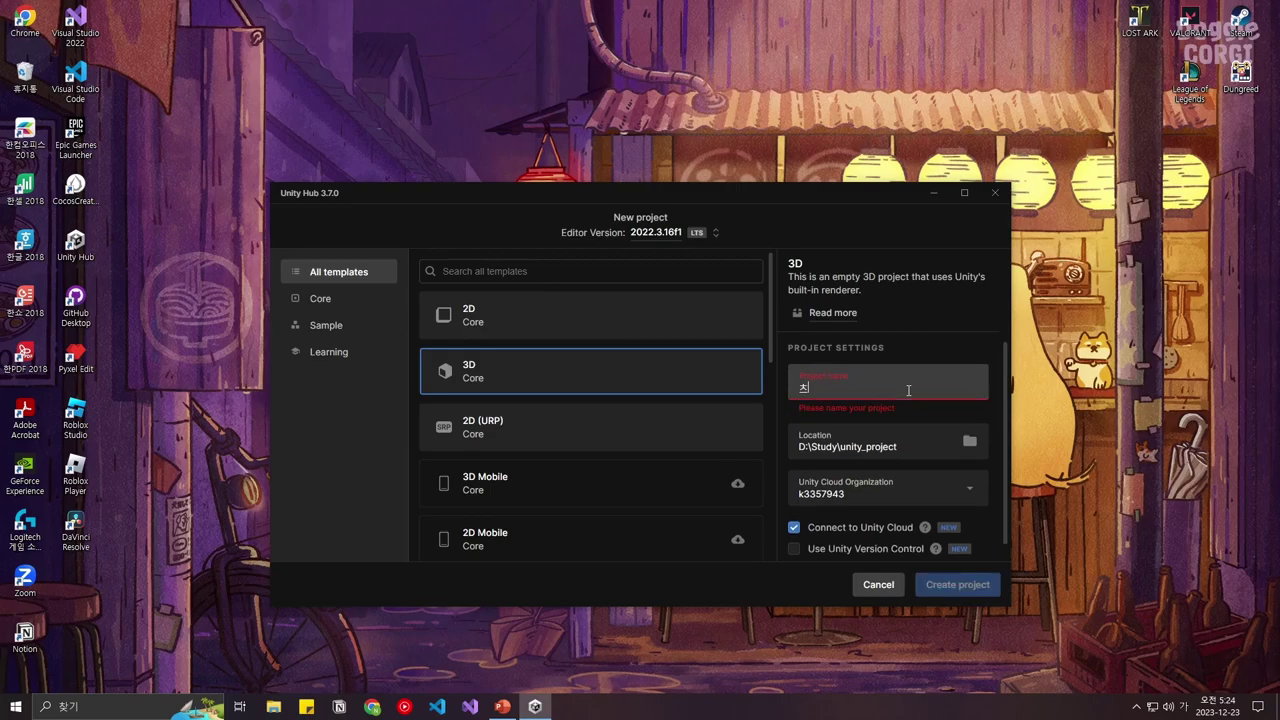
type("machine")
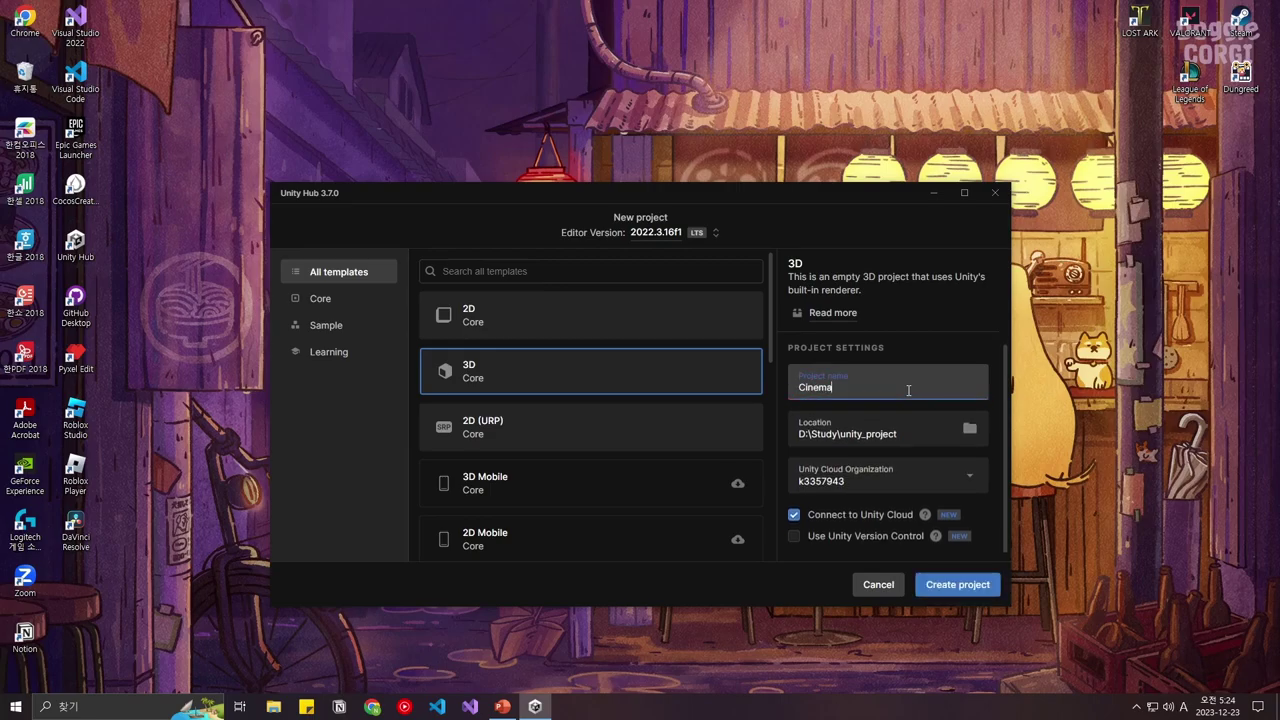
type("Example")
left_click(962, 588)
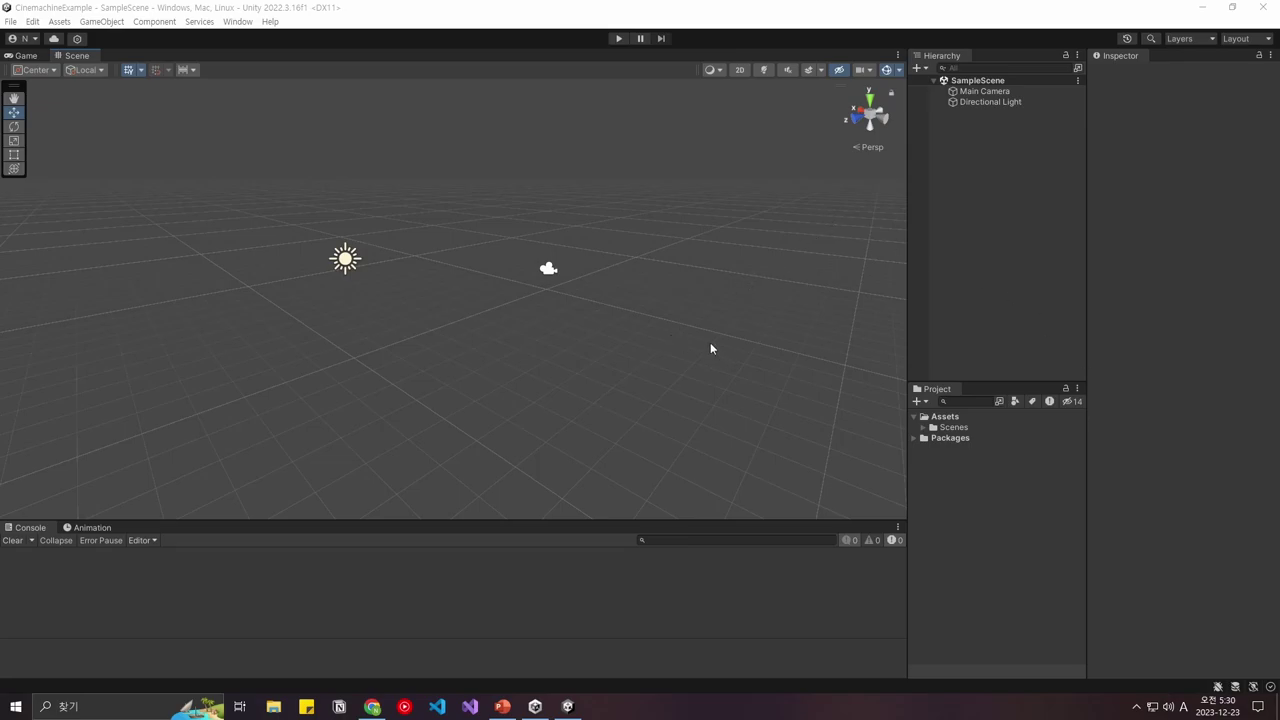
left_click_drag(941, 55, 723, 238)
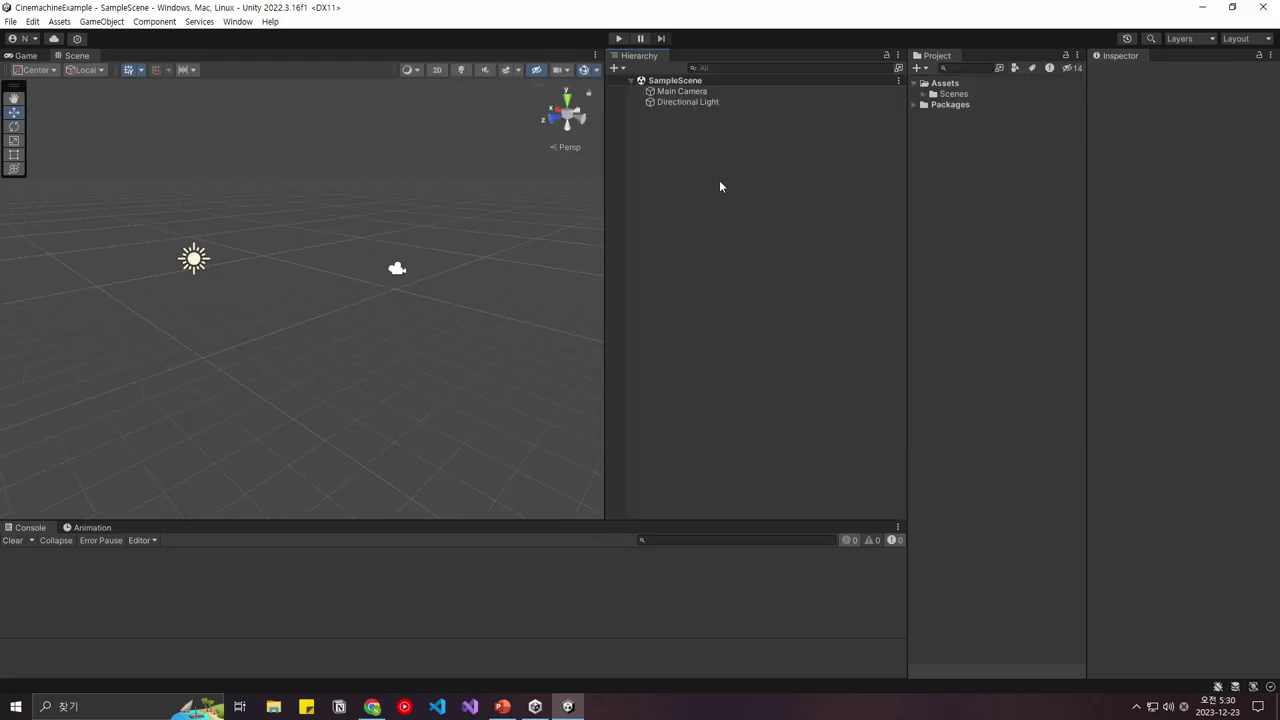
left_click_drag(630, 57, 1006, 374)
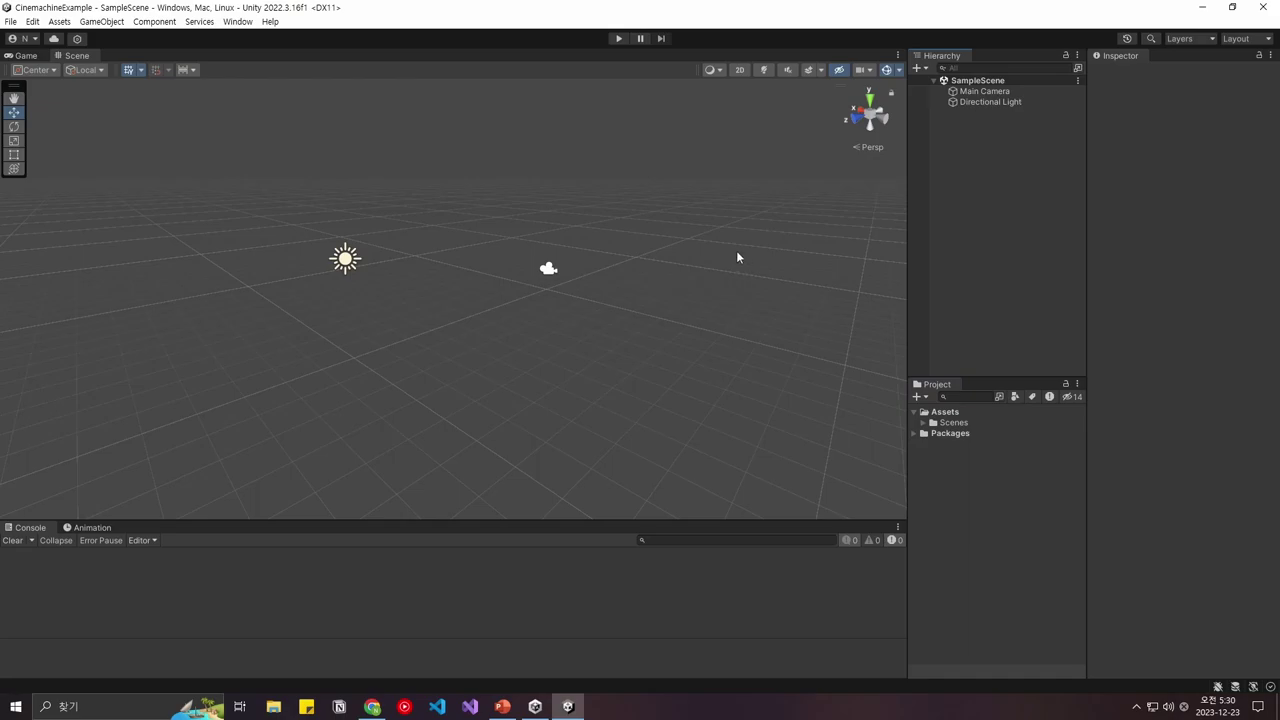
right_click_drag(643, 260, 669, 253)
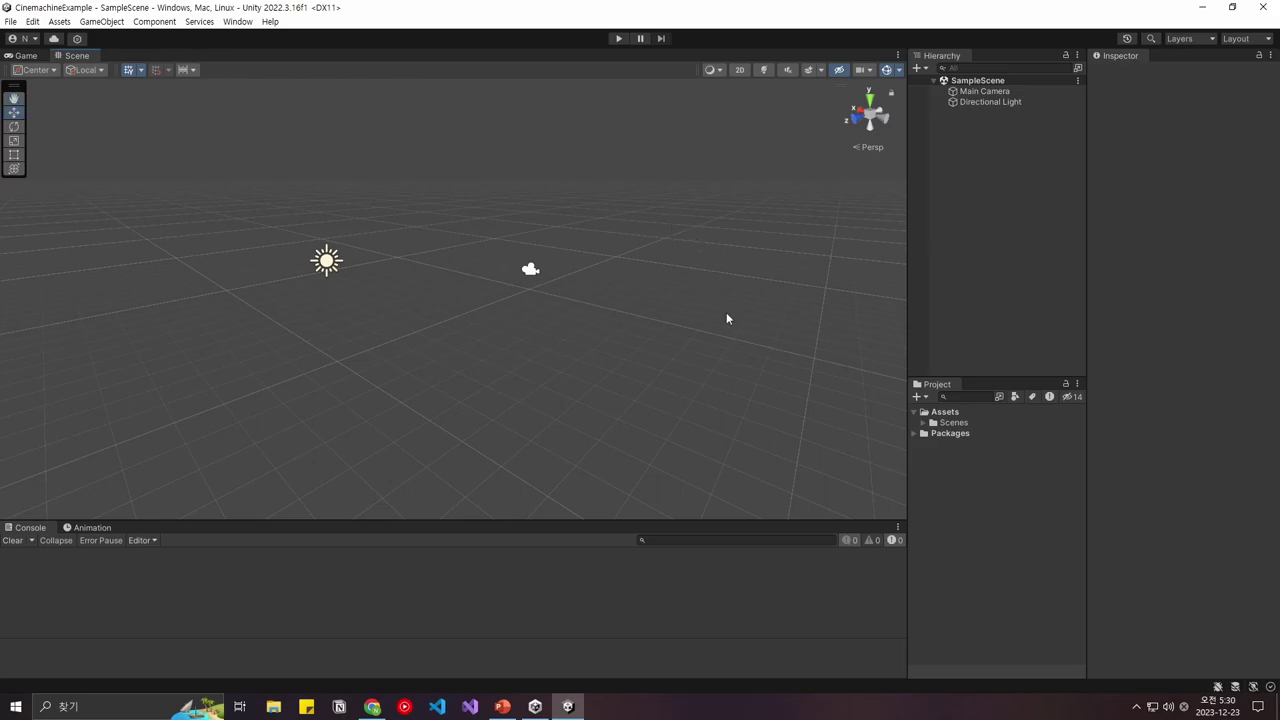
Switch to PowerPoint, follow the slide's starter asset link and look over the Starter Assets - ThirdPerson page in the Unity Asset Store
left_click(502, 706)
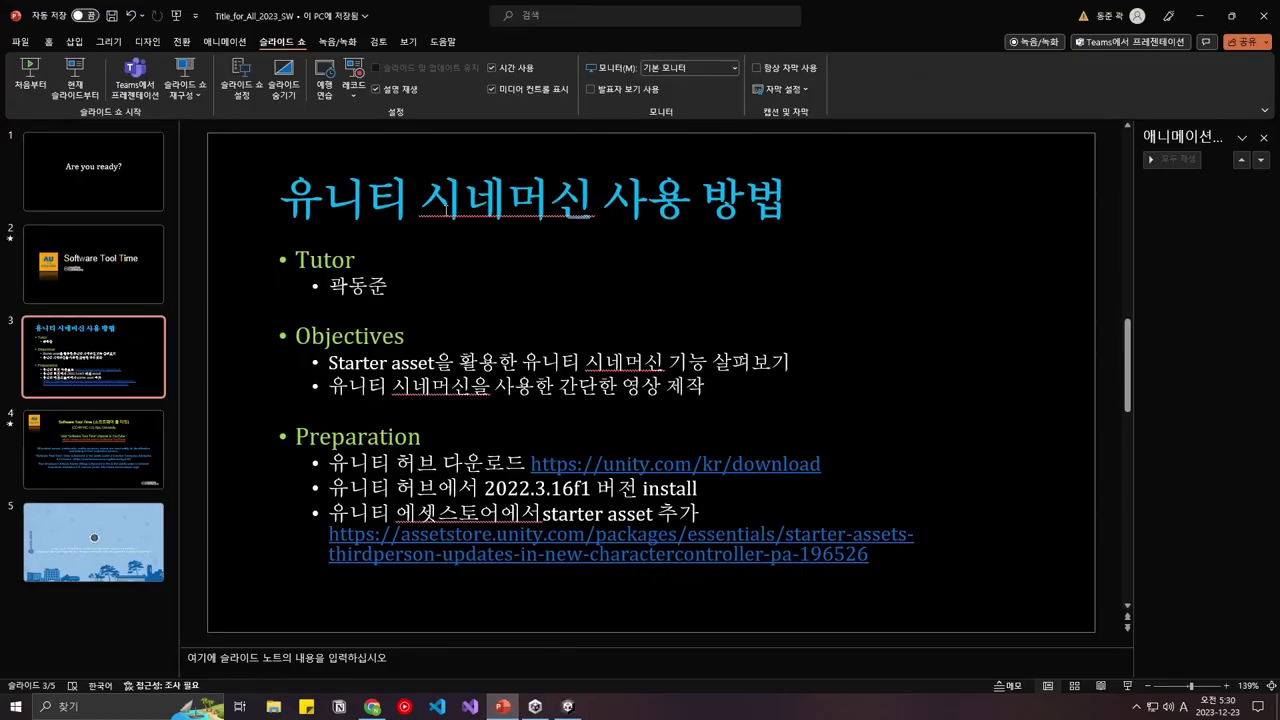
left_click(430, 538)
left_click(493, 540, "ctrl")
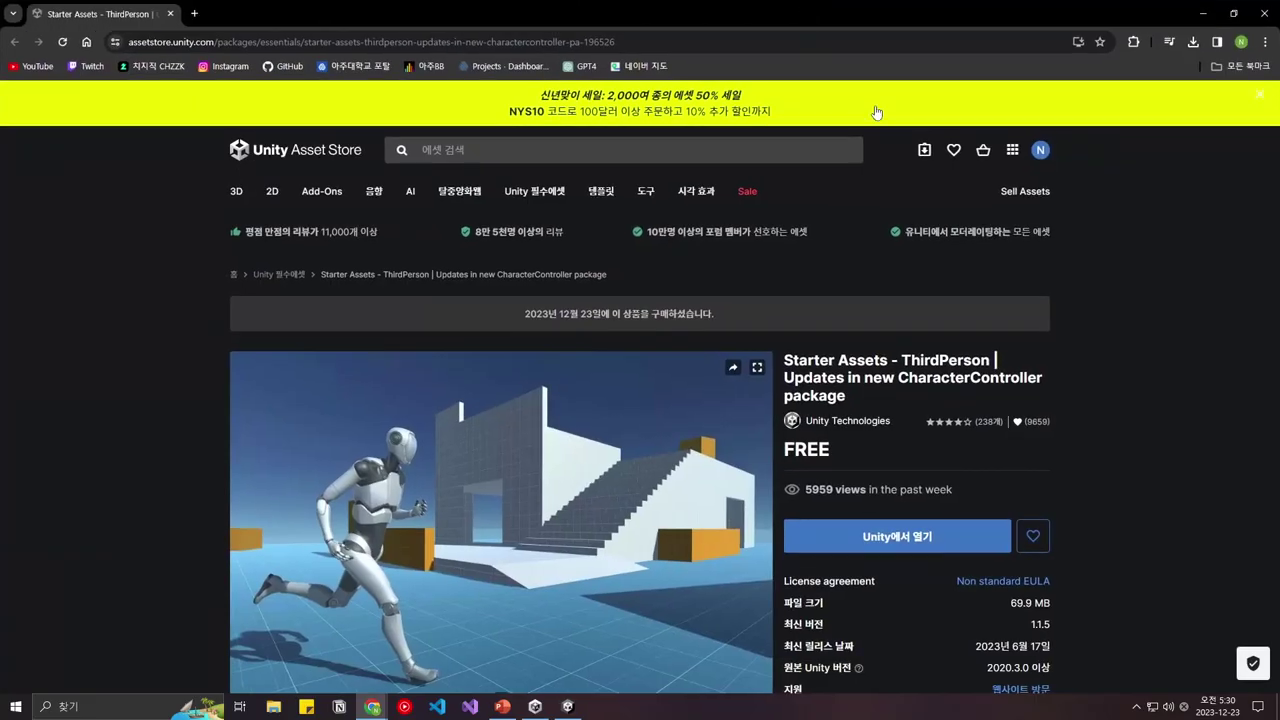
scroll(662, 348, "down", 2)
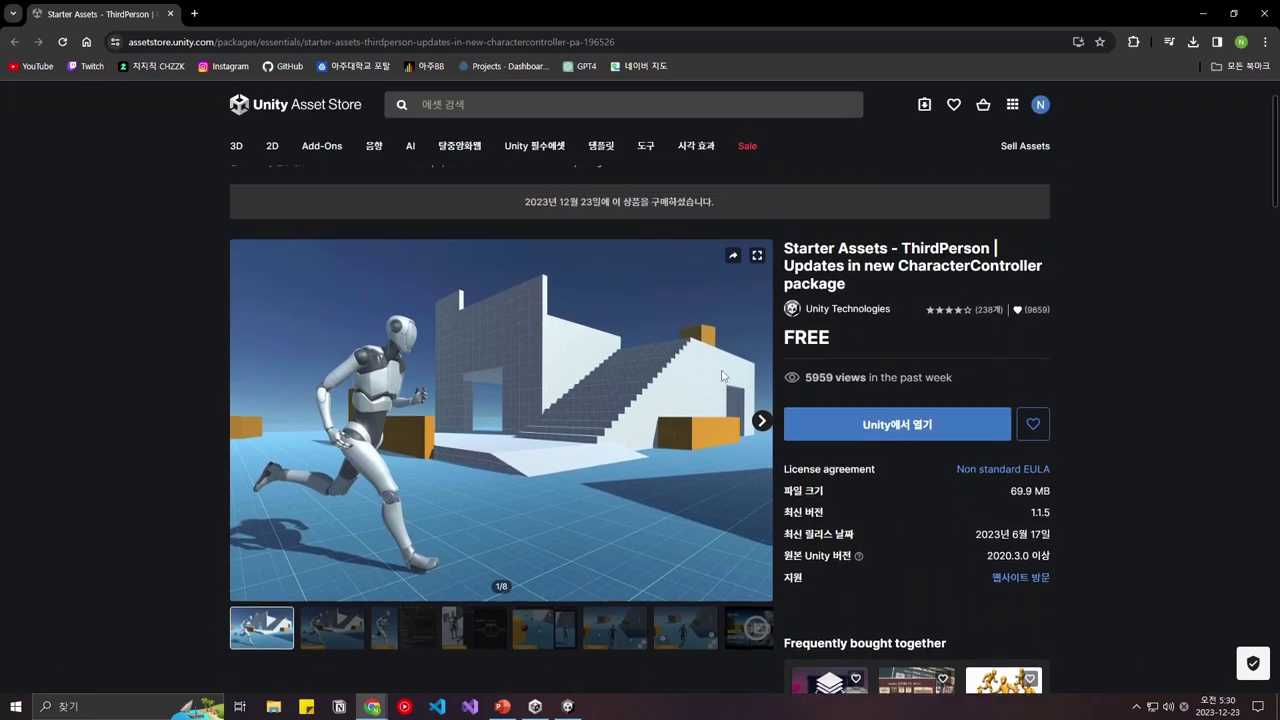
scroll(722, 376, "down", 3)
scroll(703, 397, "up", 2)
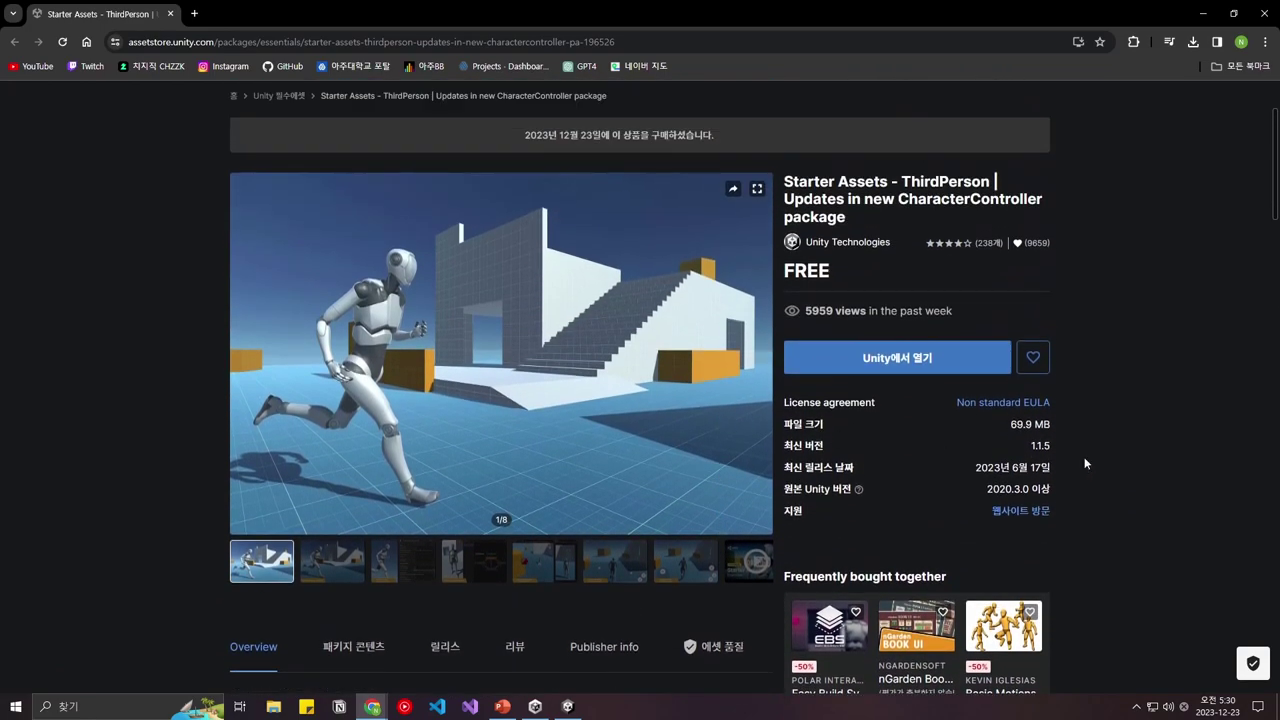
scroll(1040, 420, "up", 1)
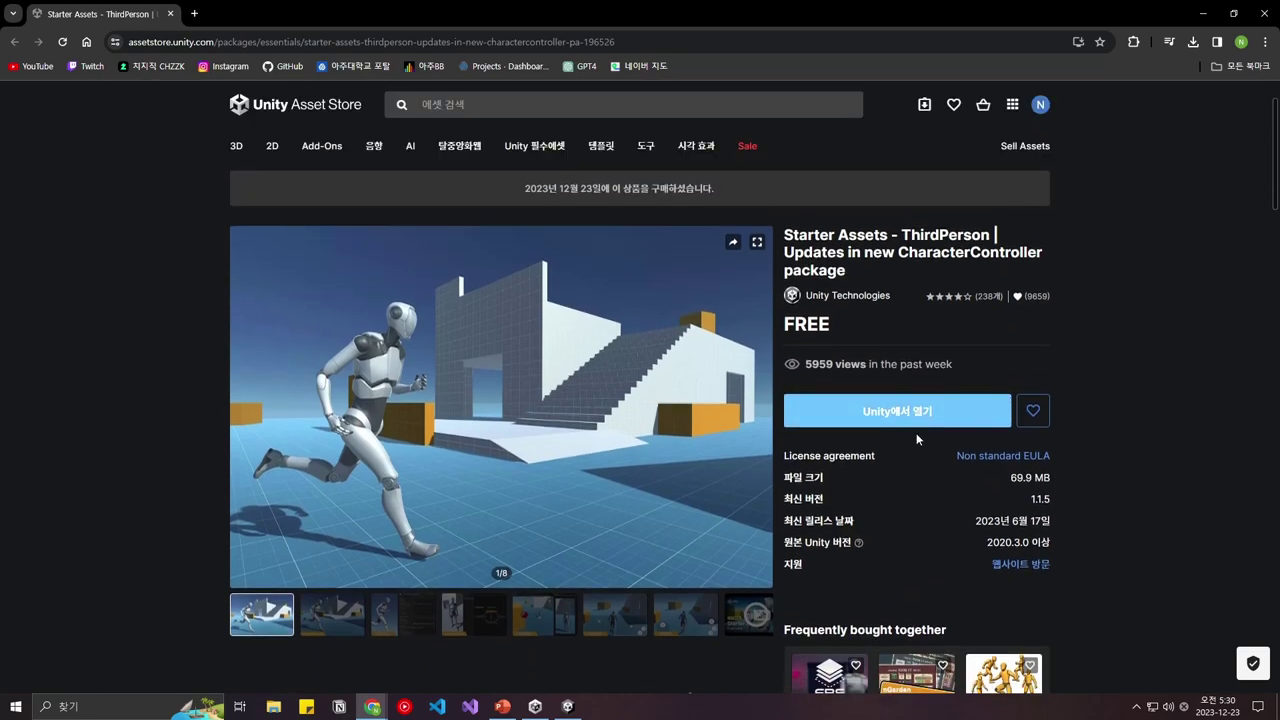
scroll(955, 355, "down", 1)
Open the Starter Assets - ThirdPerson package from the store page in the Unity Editor, allowing the browser to launch it
left_click(955, 355)
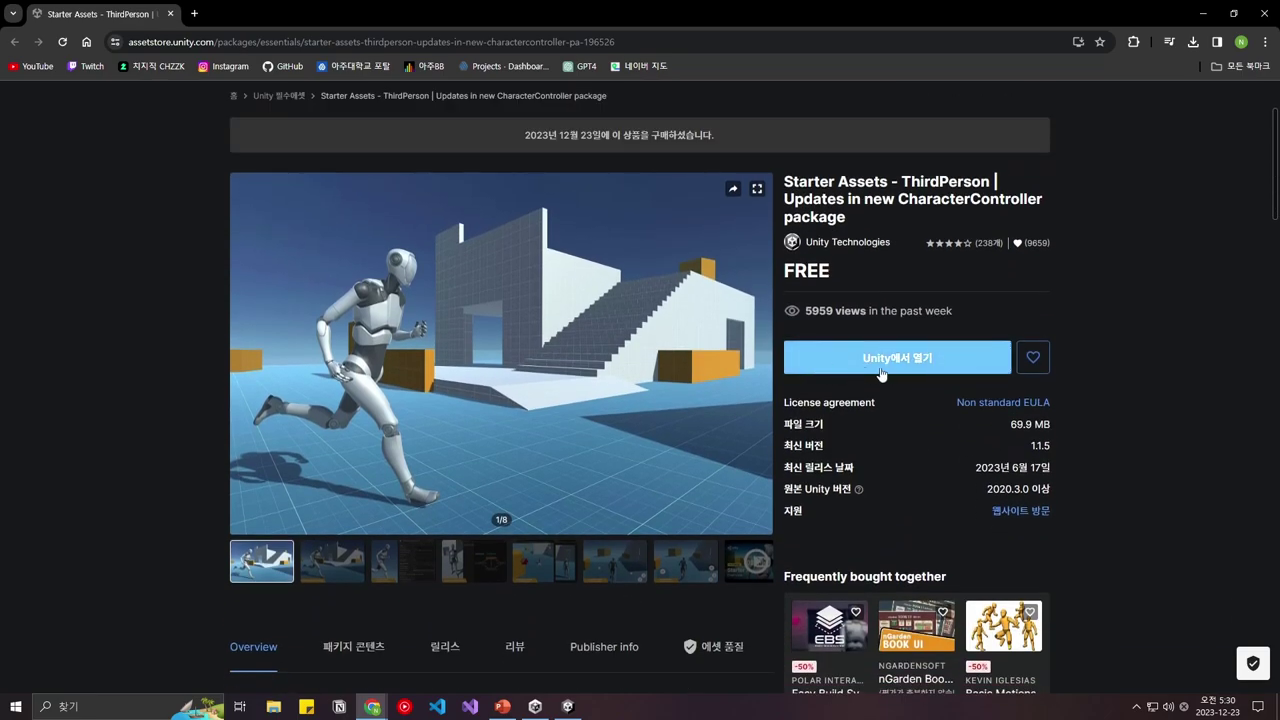
left_click(930, 355)
left_click(942, 354)
left_click(955, 355)
left_click(972, 357)
left_click(870, 358)
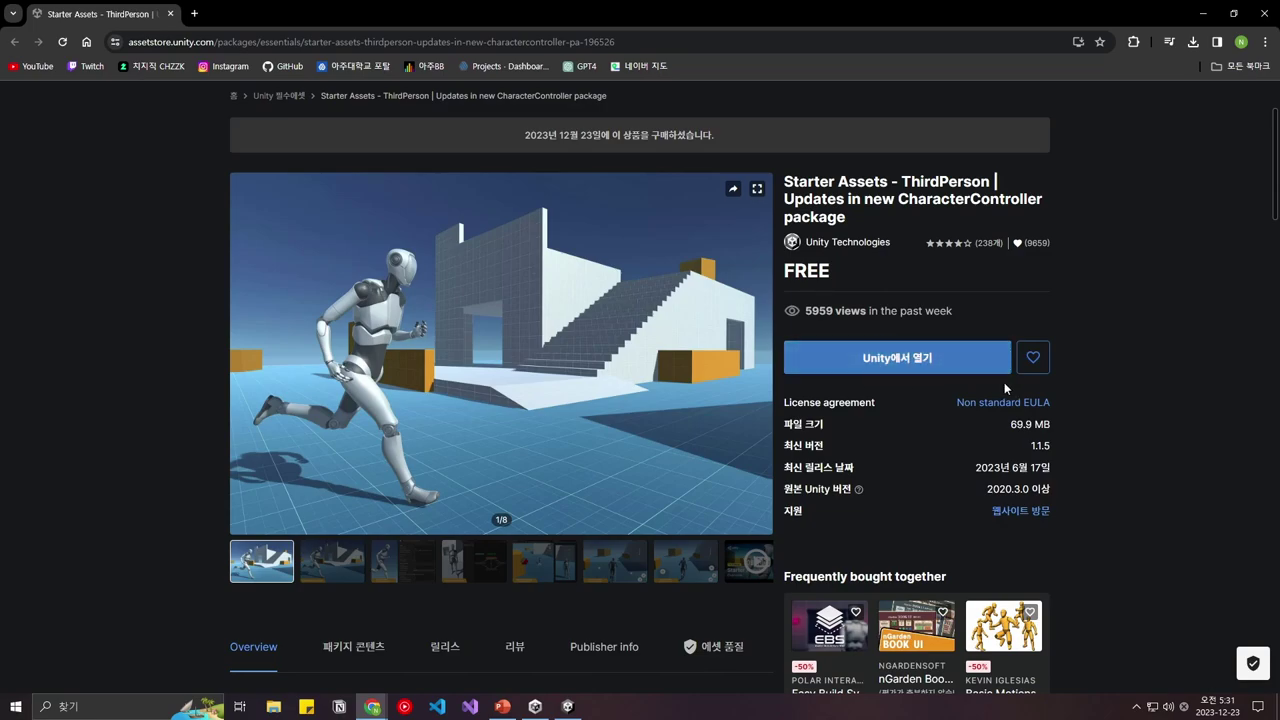
scroll(966, 386, "up", 1)
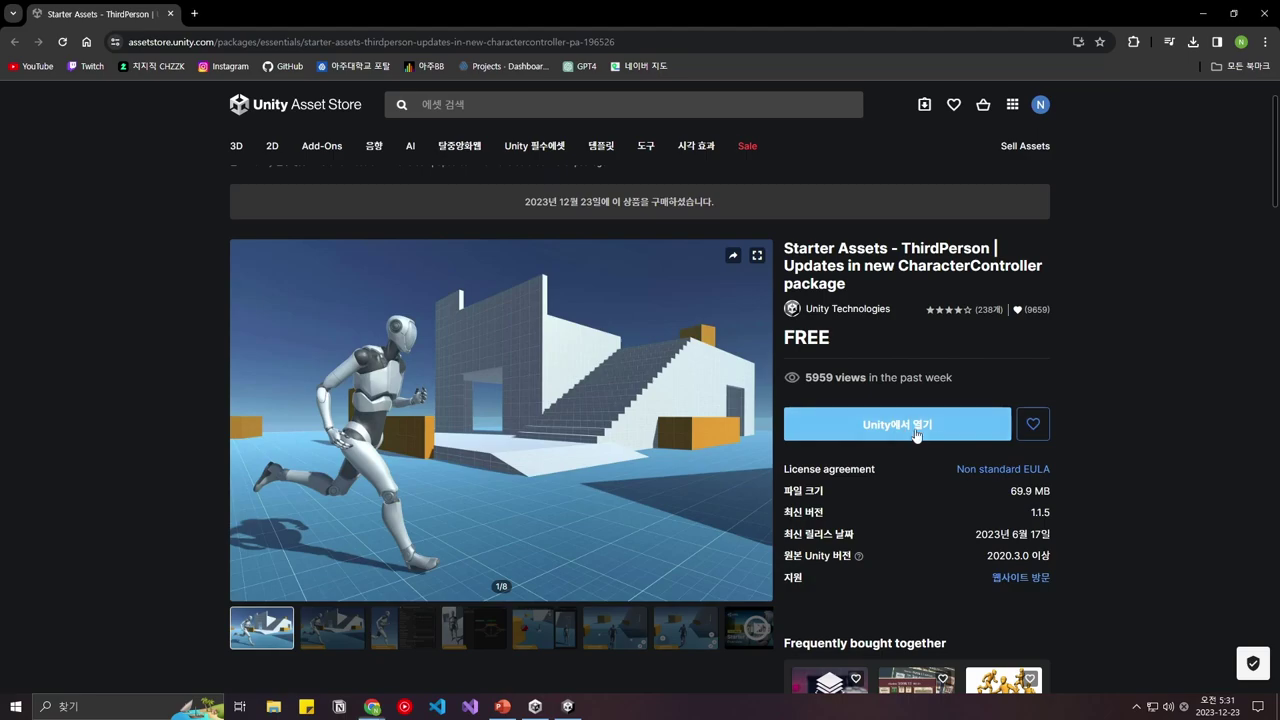
left_click(916, 436)
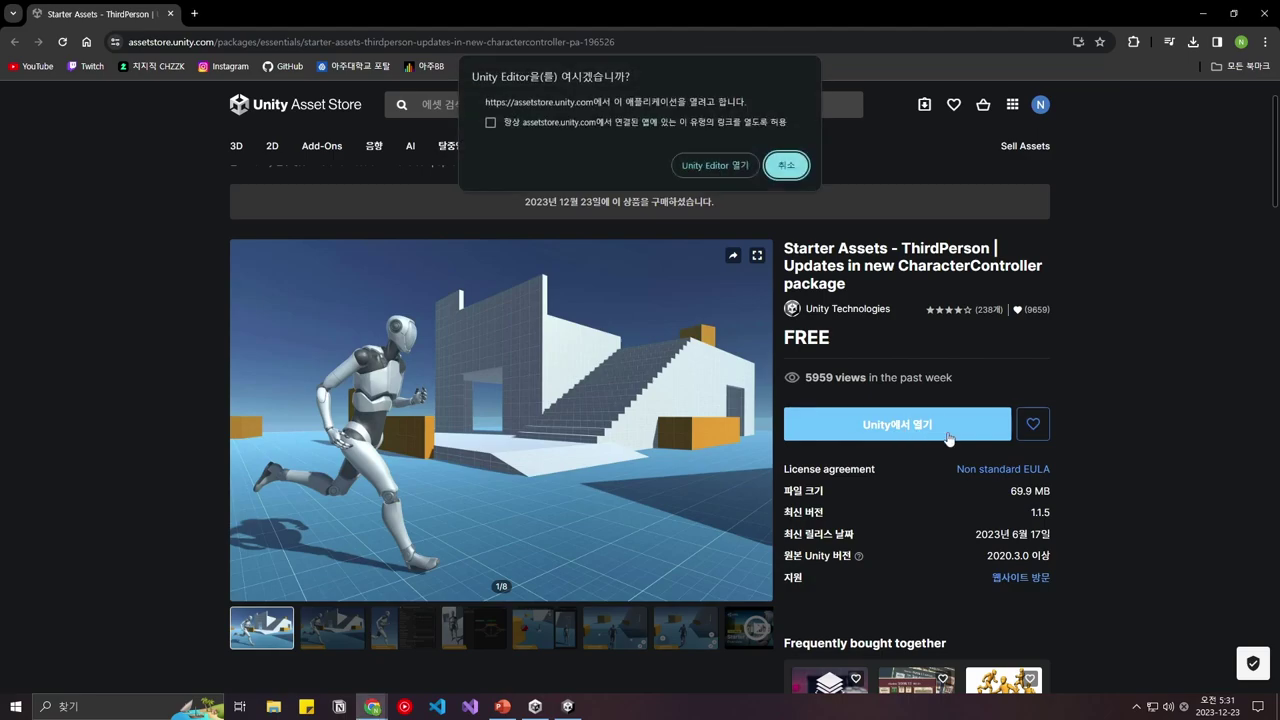
left_click(716, 165)
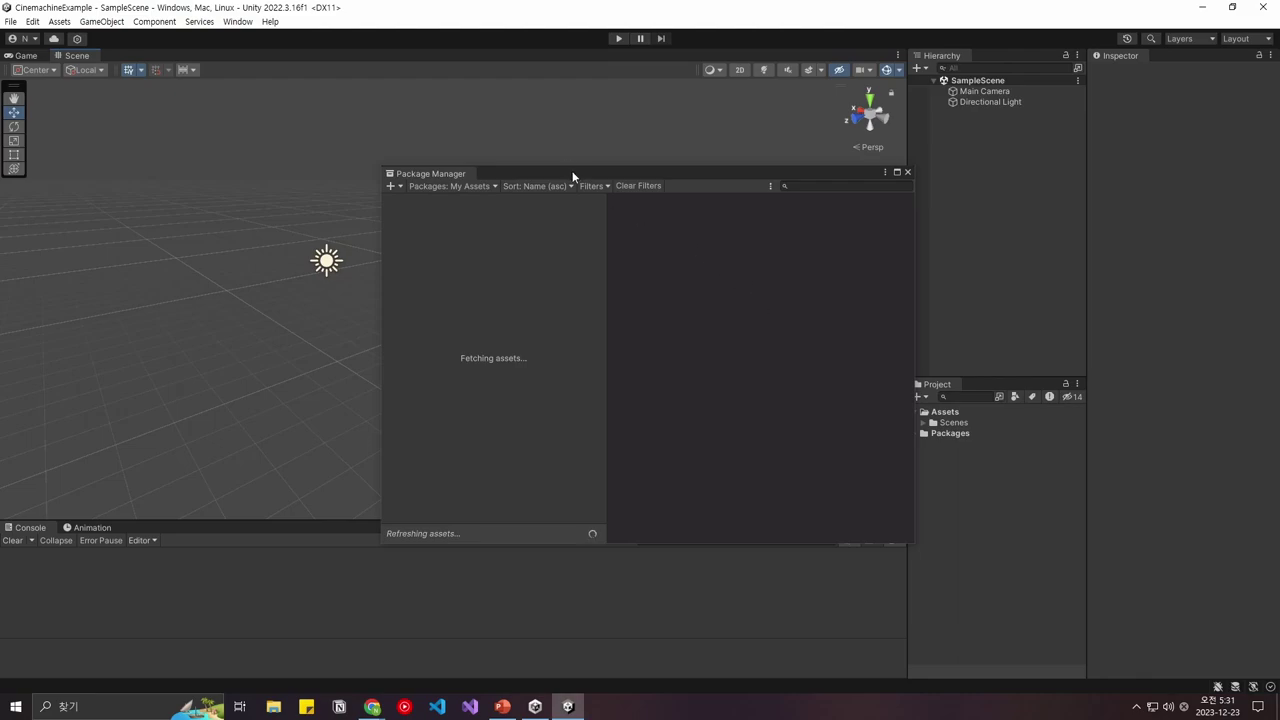
Import the Starter Assets - ThirdPerson package with its Package Manager dependencies and enable the new input system backends, restarting the editor
left_click_drag(562, 175, 504, 154)
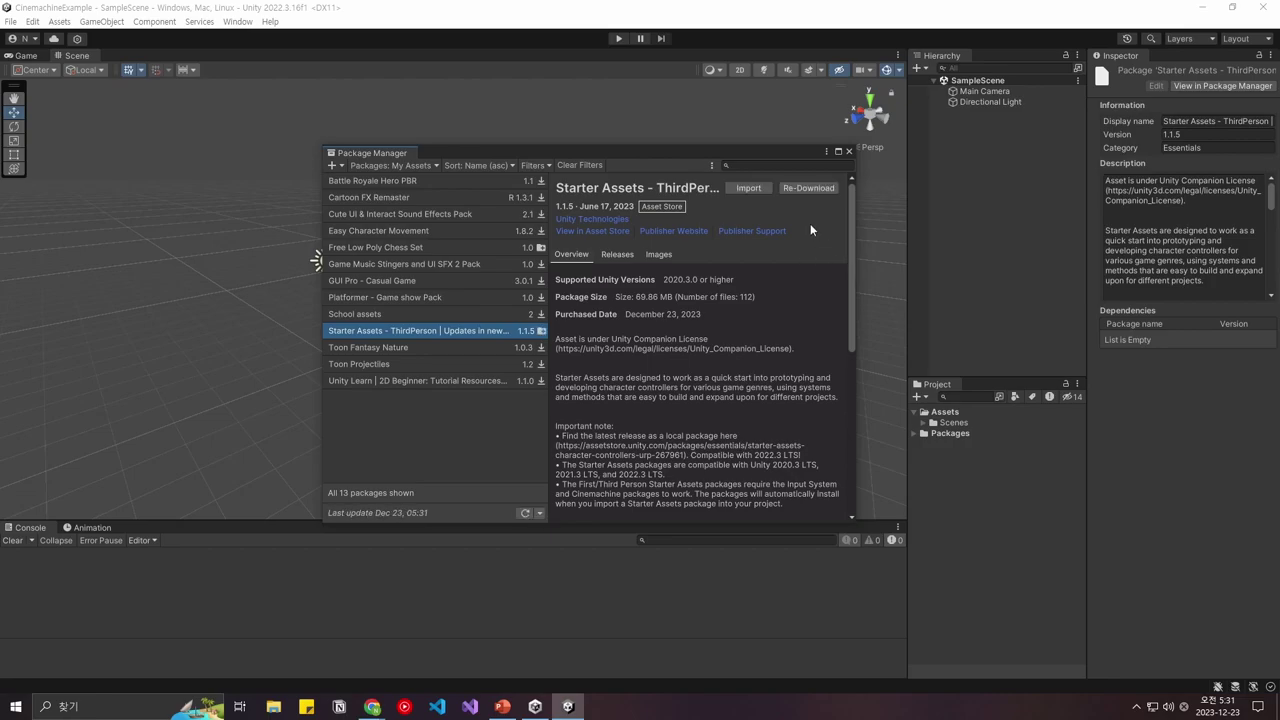
left_click(754, 191)
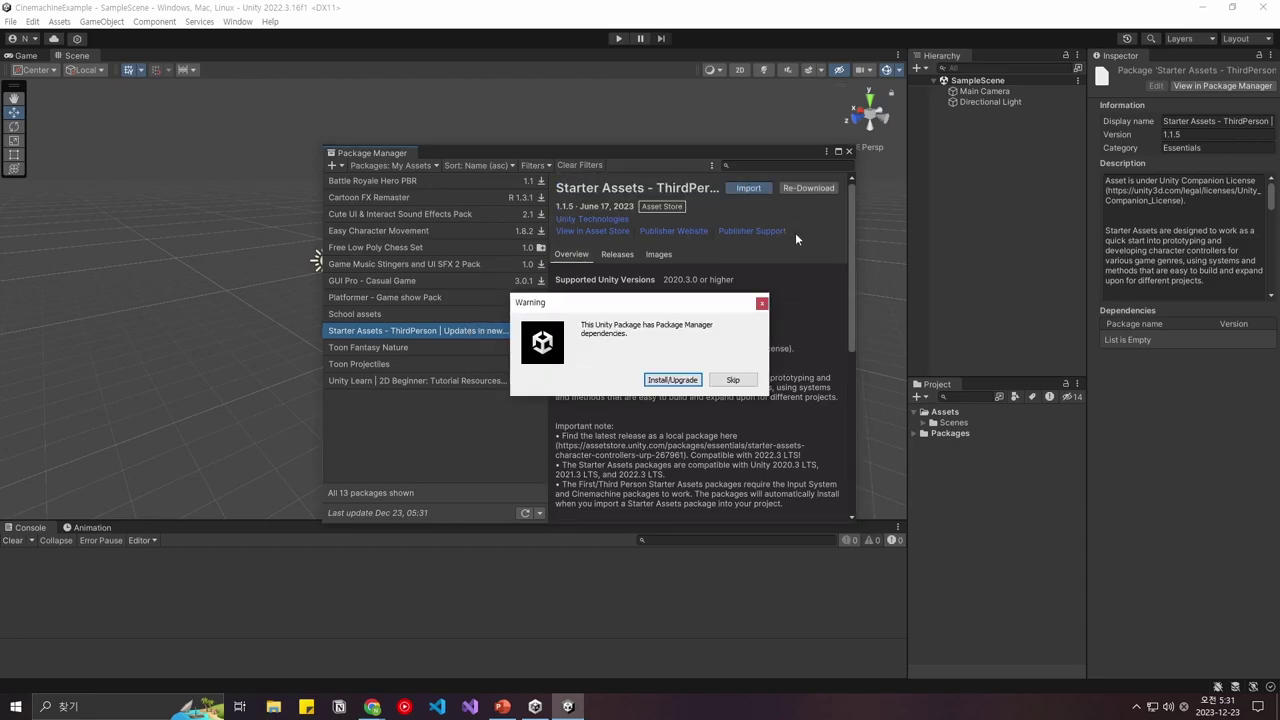
left_click_drag(683, 309, 743, 285)
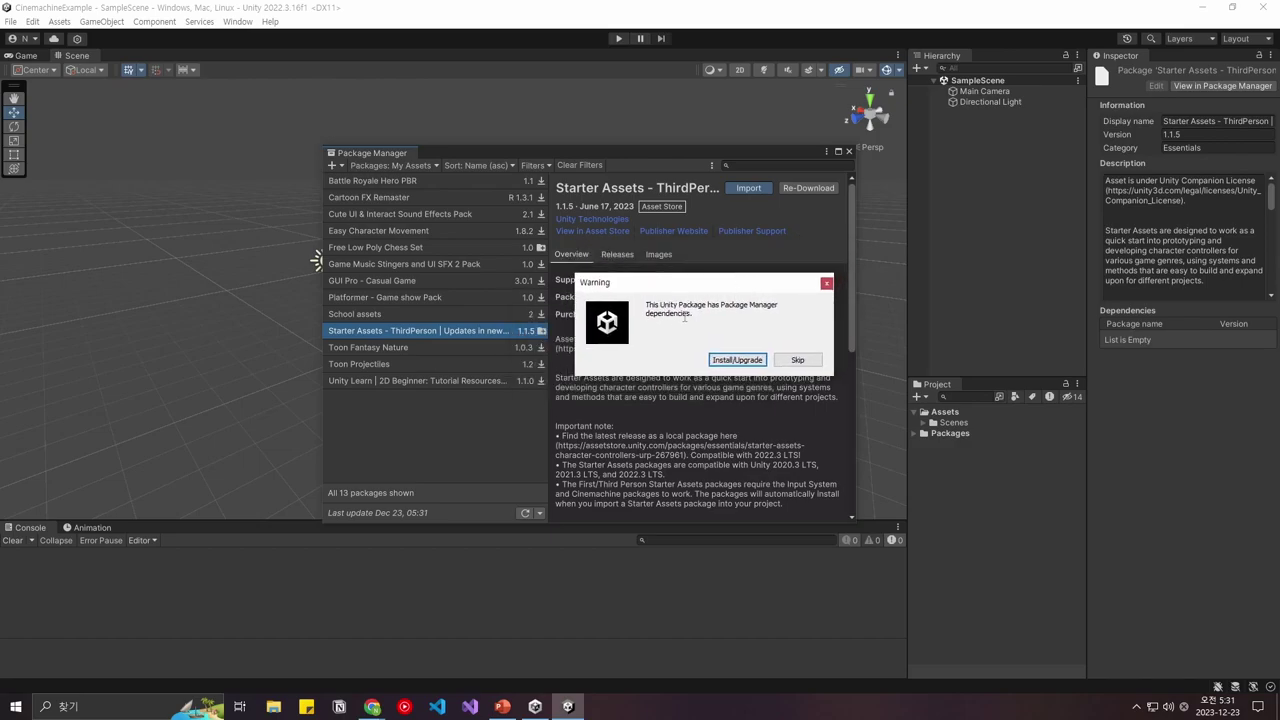
left_click(737, 360)
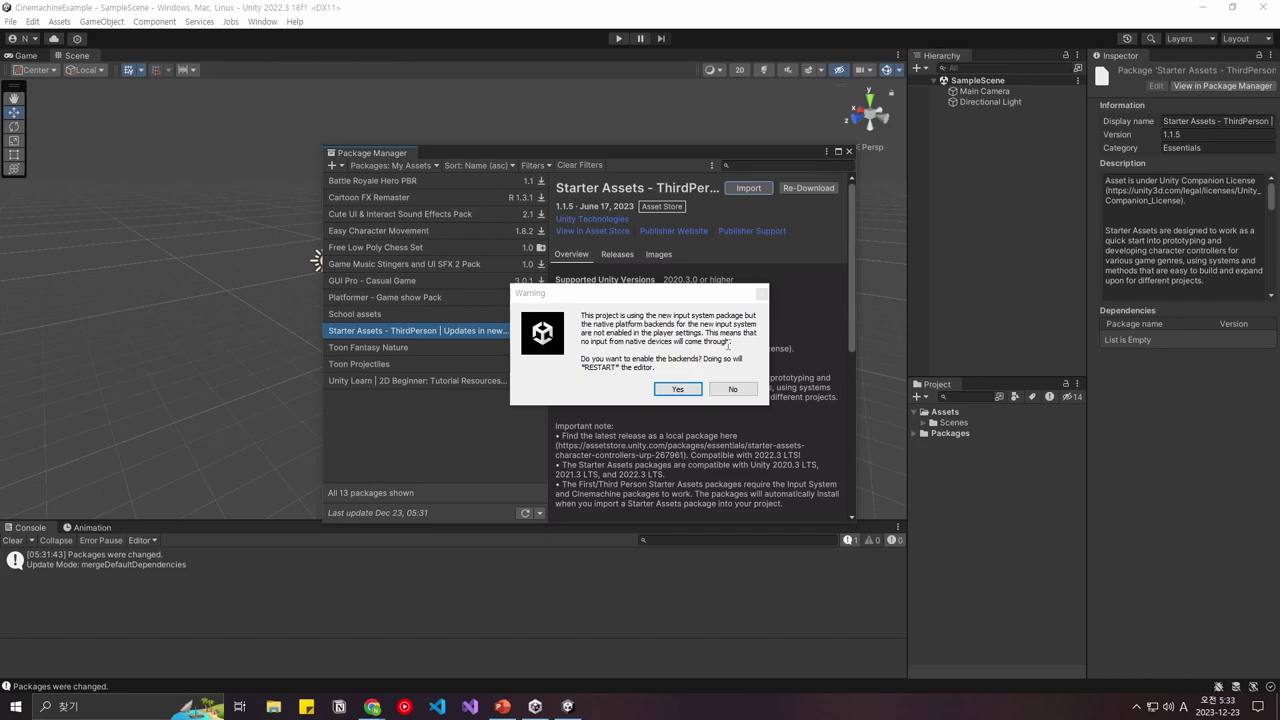
mouse_move(690, 296)
left_mouse_down()
mouse_move(706, 308)
mouse_move(666, 302)
left_mouse_up()
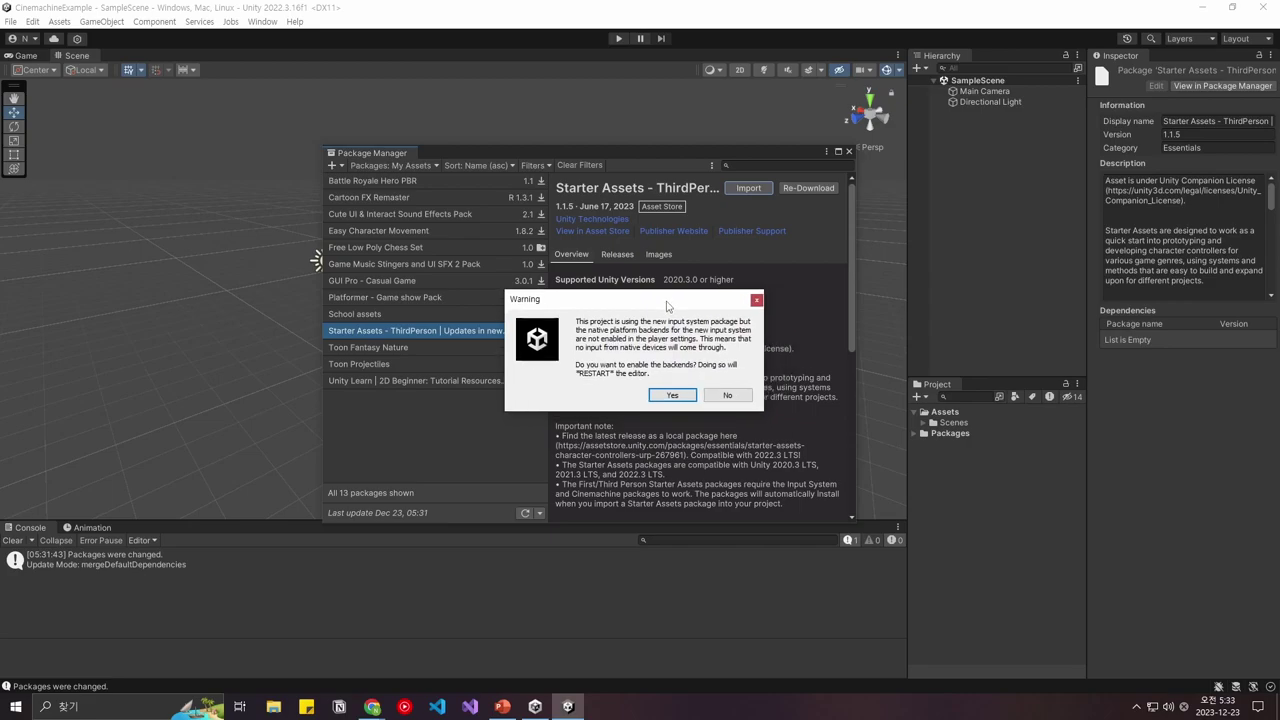
left_click(674, 395)
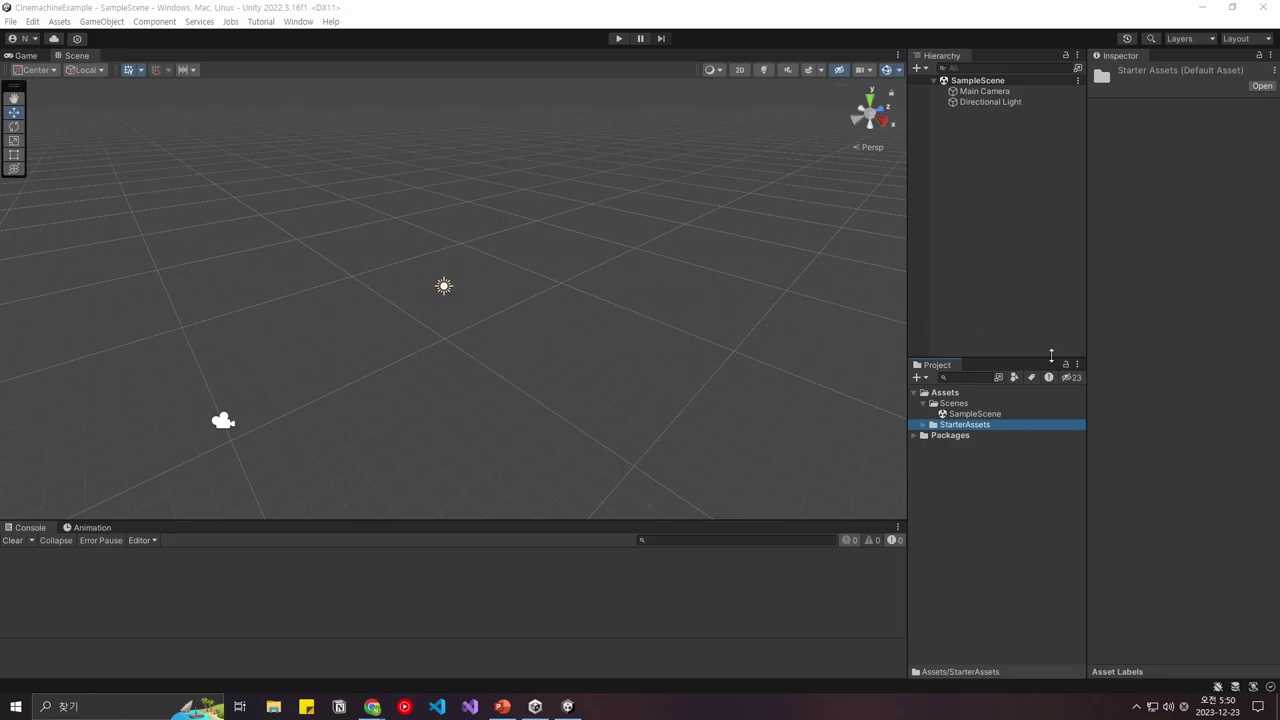
Open the Playground scene from the StarterAssets/ThirdPersonController/Scenes folder
double_click(963, 425)
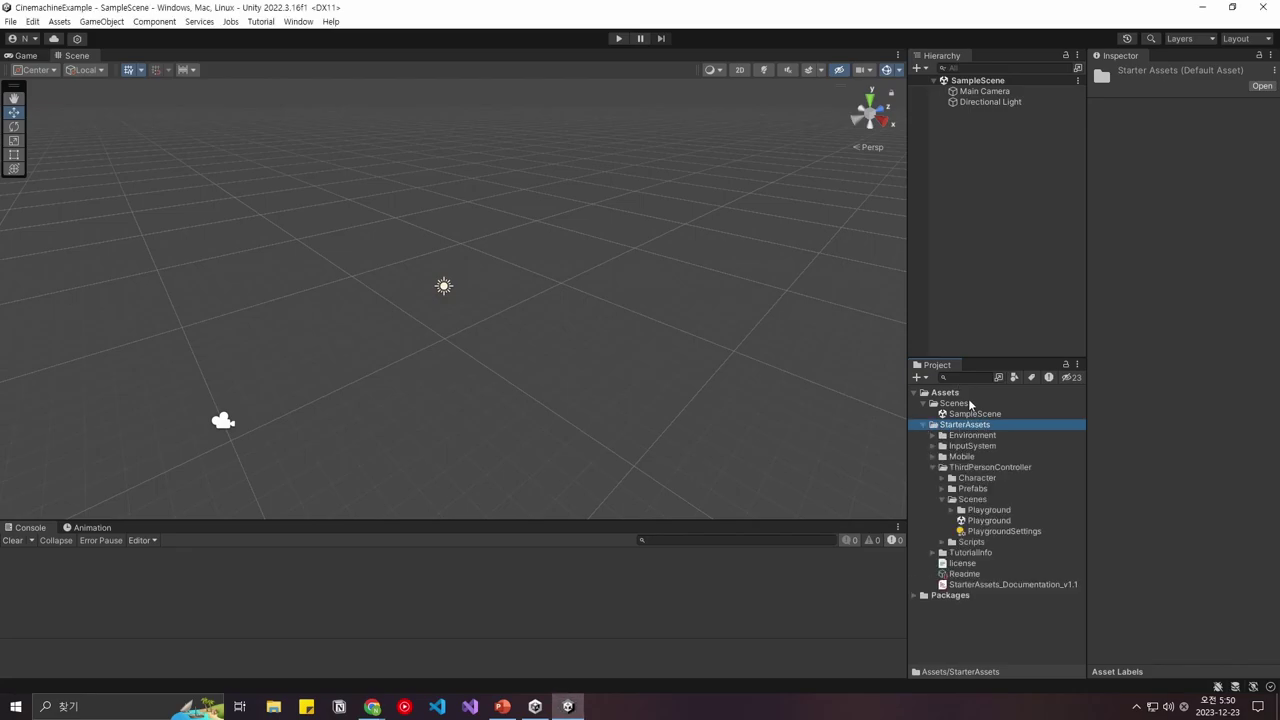
left_click(934, 470)
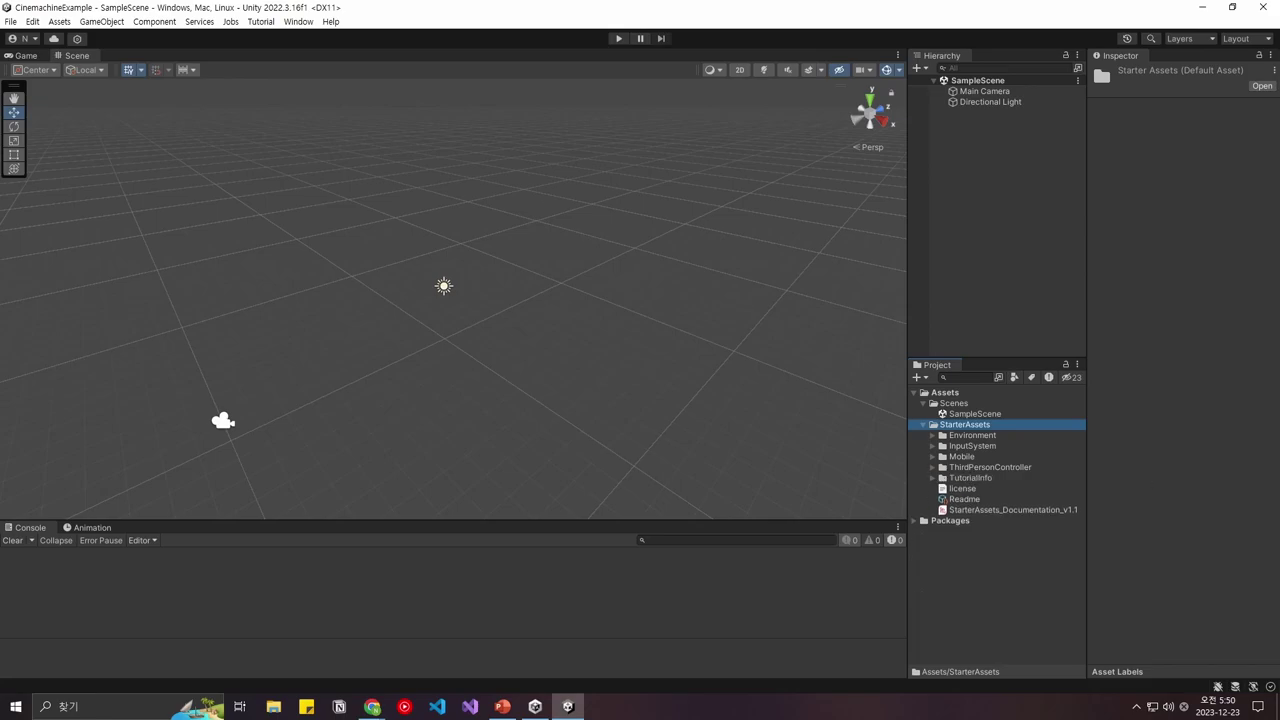
left_click(933, 468)
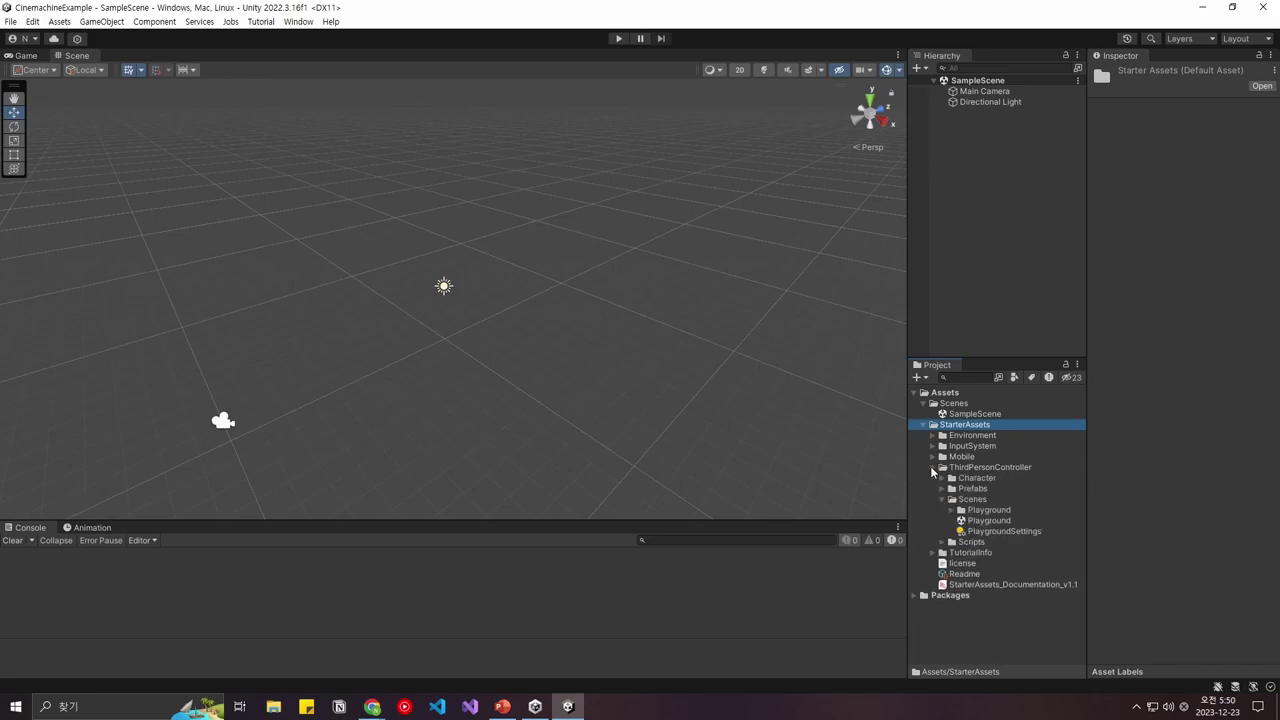
double_click(990, 521)
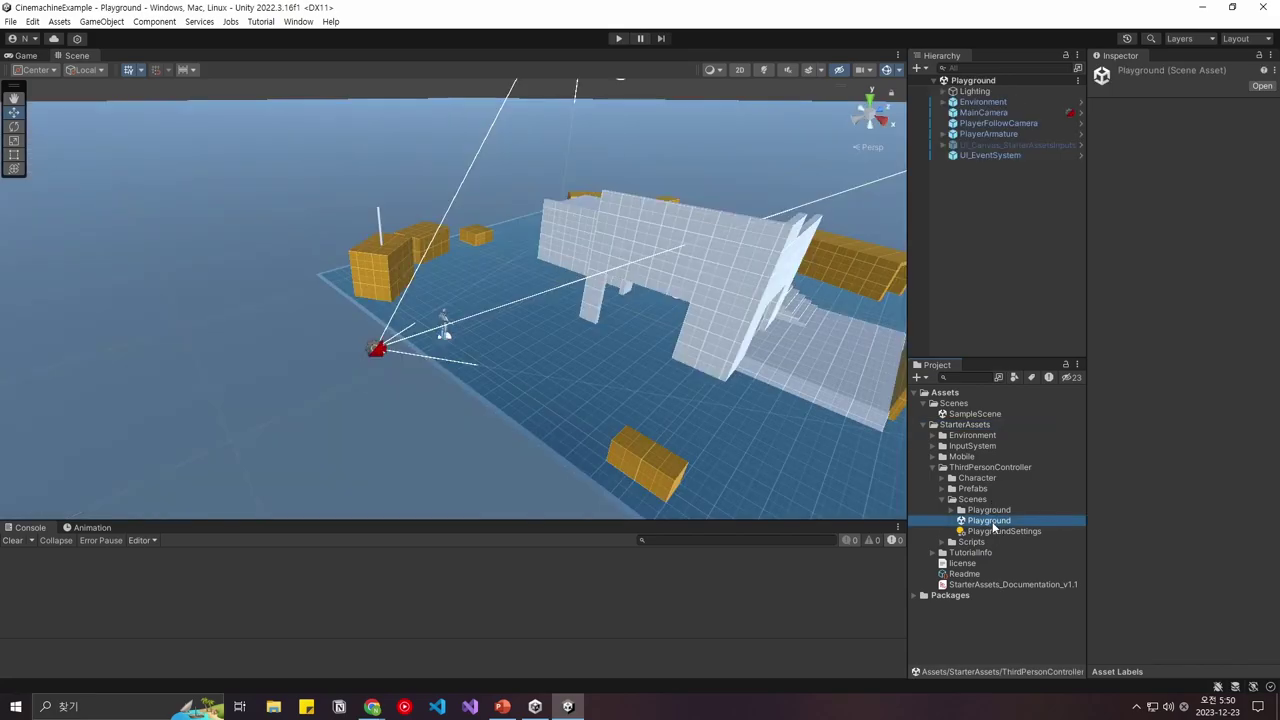
left_click_drag(640, 360, 590, 300, "alt")
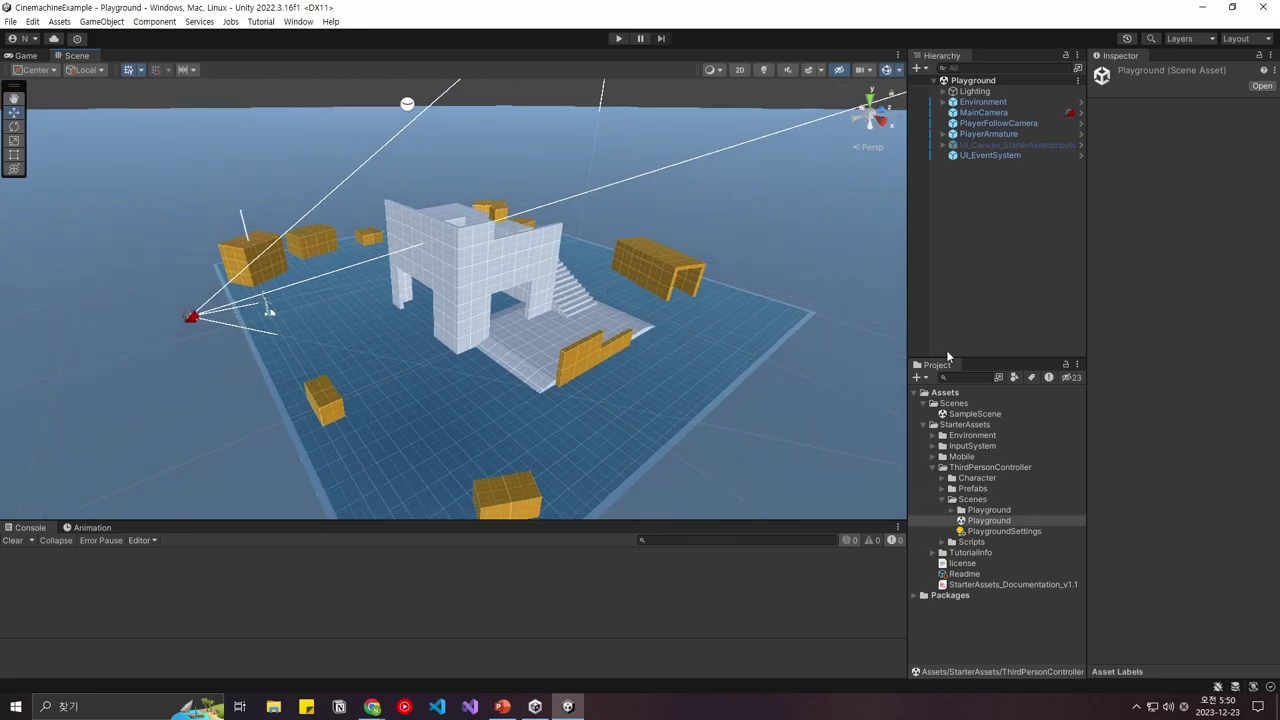
Inspect the shader of the M_Armature_Arms, M_Armature_Body and M_Armature_Legs materials in the ThirdPersonController Character folder, including the available shader options
left_click(944, 501)
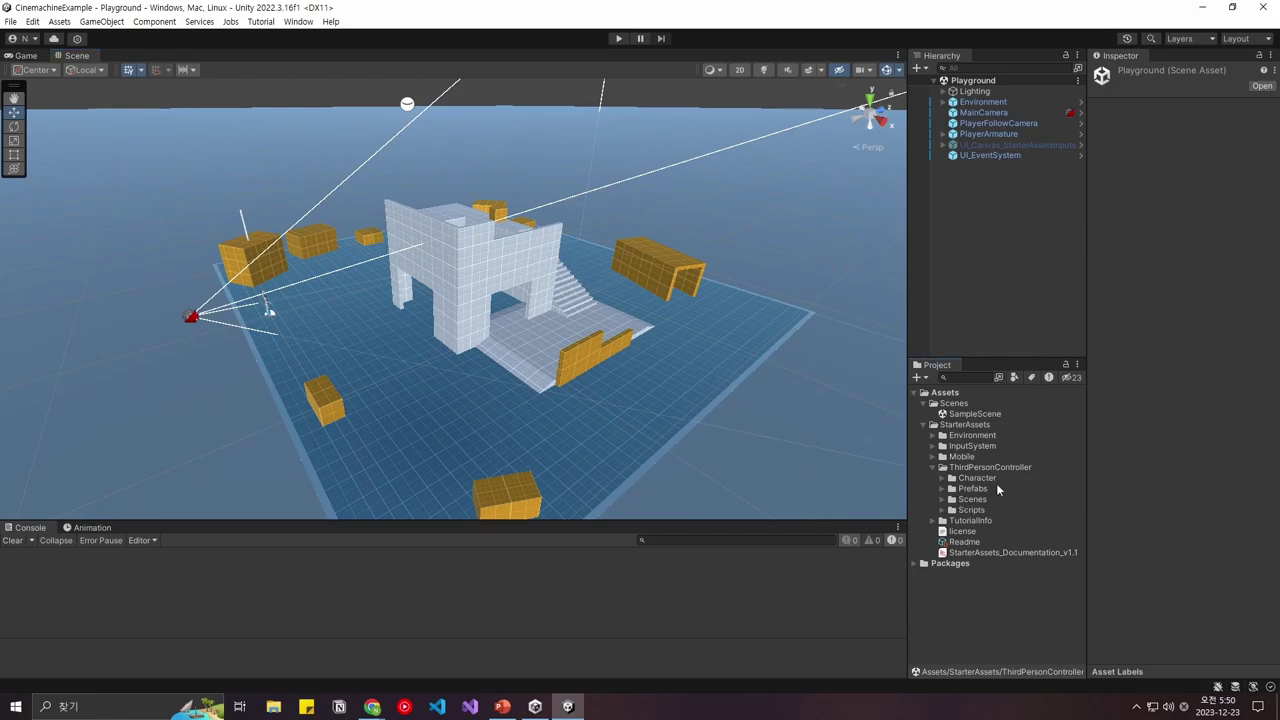
left_click(943, 479, "alt")
scroll(1000, 490, "down", 2)
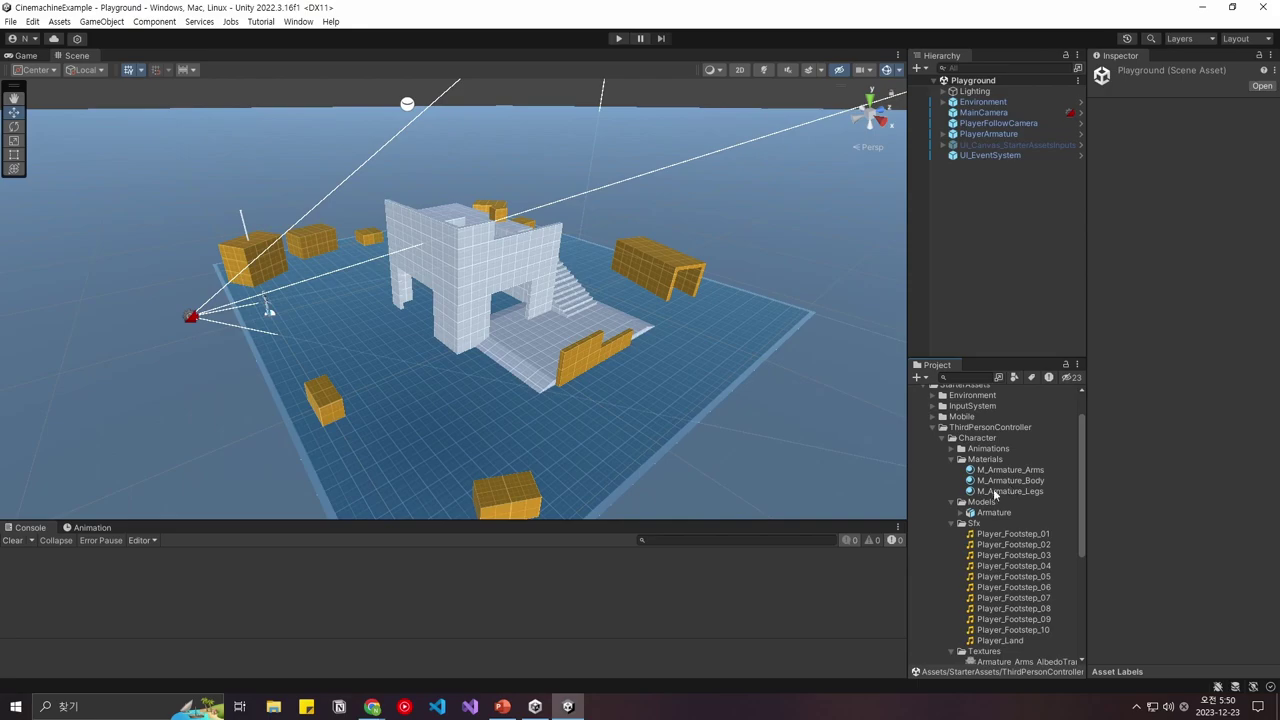
left_click(1000, 470)
left_click(1012, 481, "ctrl")
left_click(1017, 491, "ctrl")
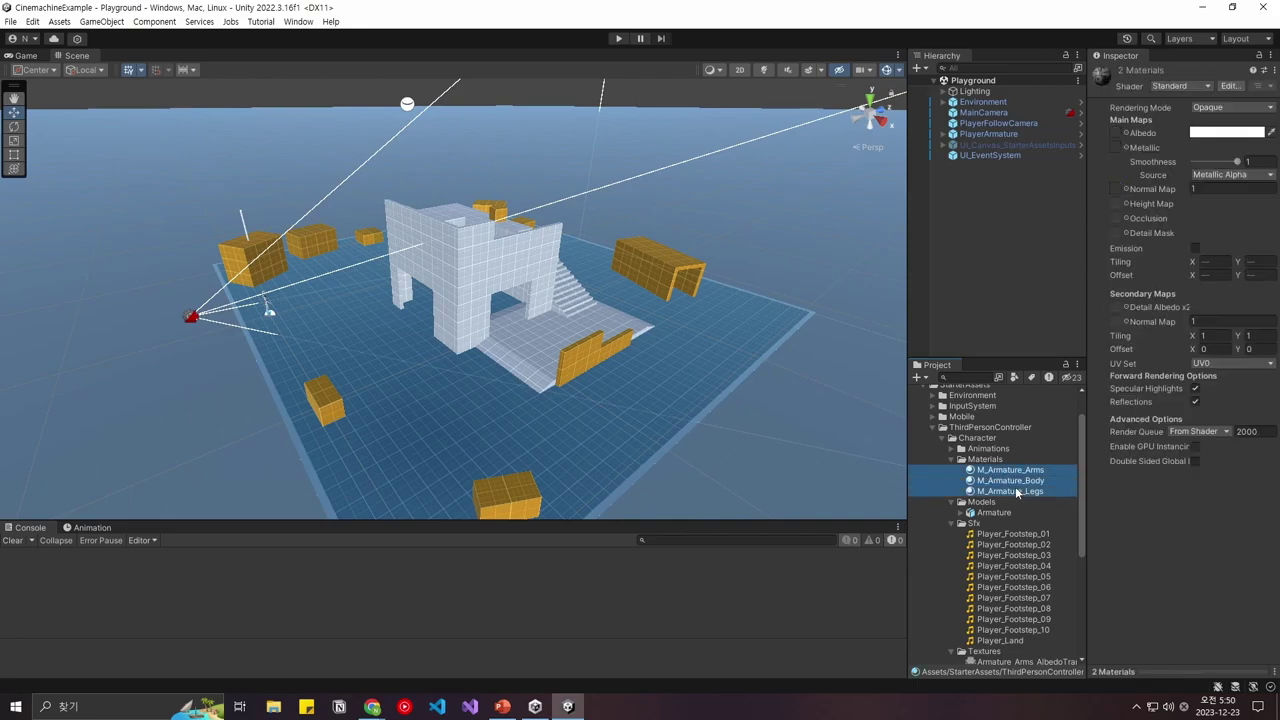
left_click(1190, 87)
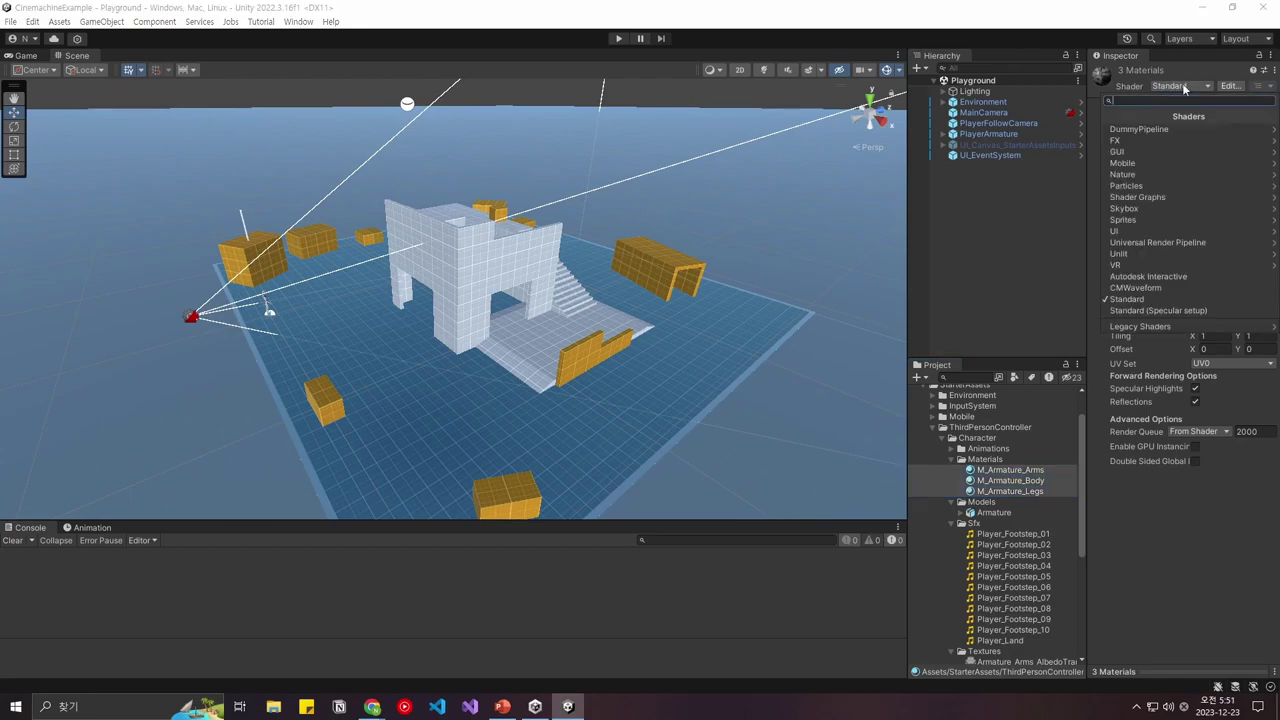
left_click(942, 430)
left_click(942, 428)
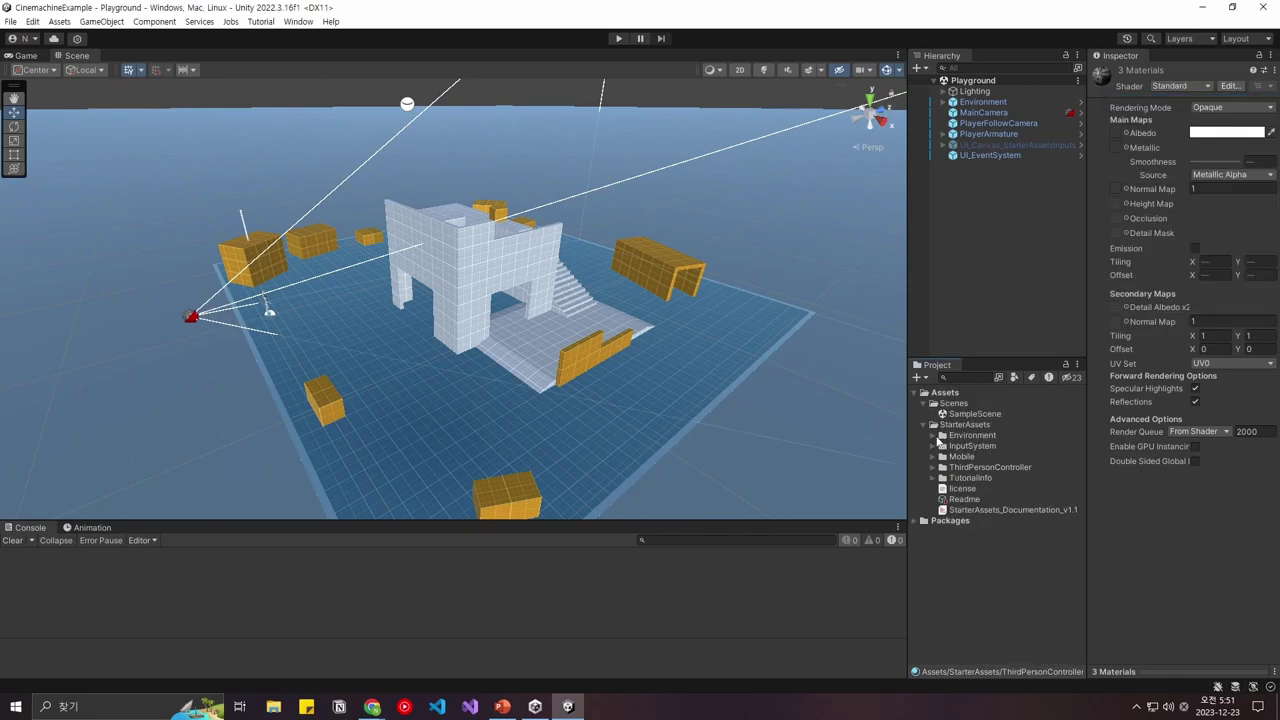
Check the shader of the five materials in StarterAssets/Environment/Art/Materials, from Blue_Mat to GridWhite_01_Mat, and collapse the StarterAssets folder
left_click(932, 436)
left_click(943, 447)
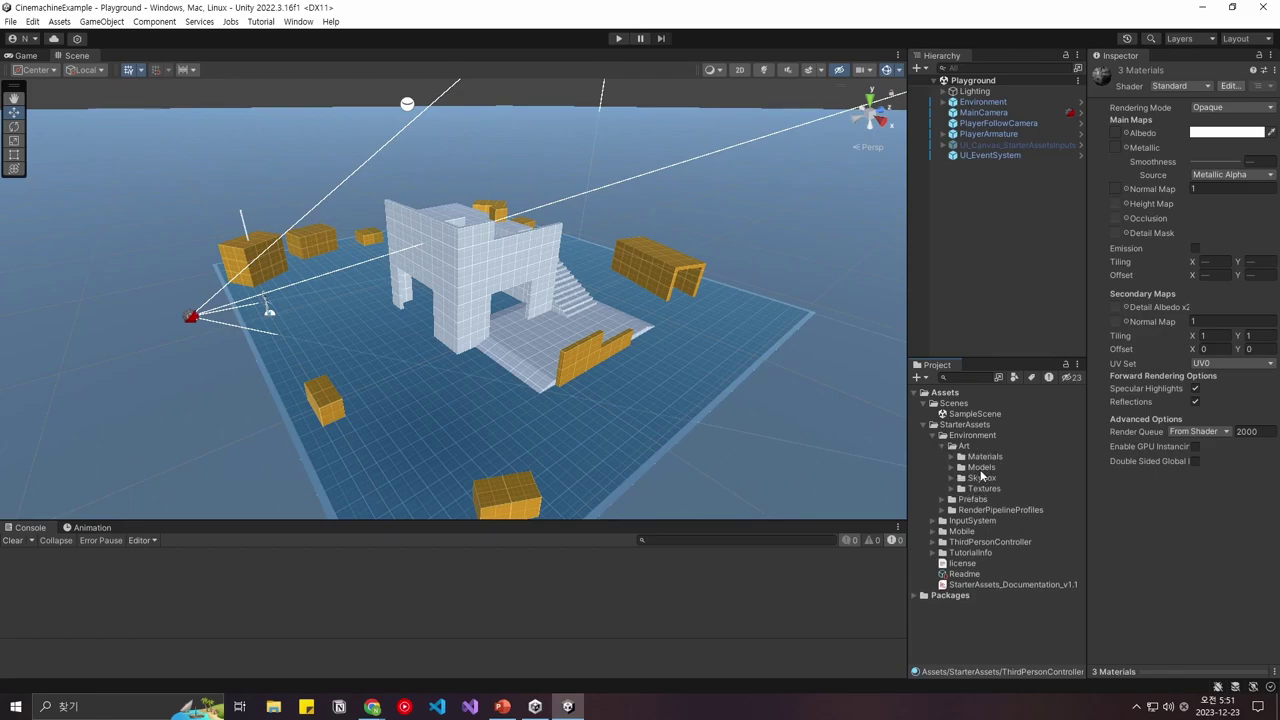
left_click(951, 457)
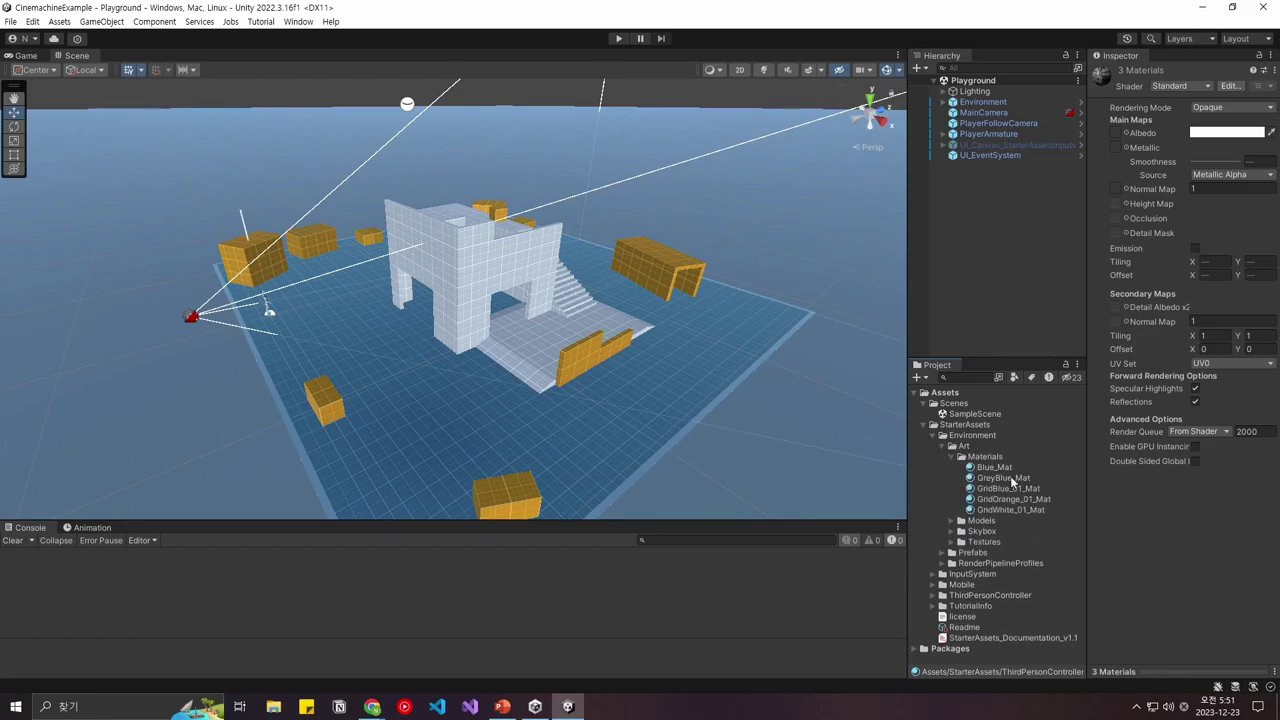
left_click(995, 467)
left_click(1003, 478, "shift")
left_click(1003, 496, "shift")
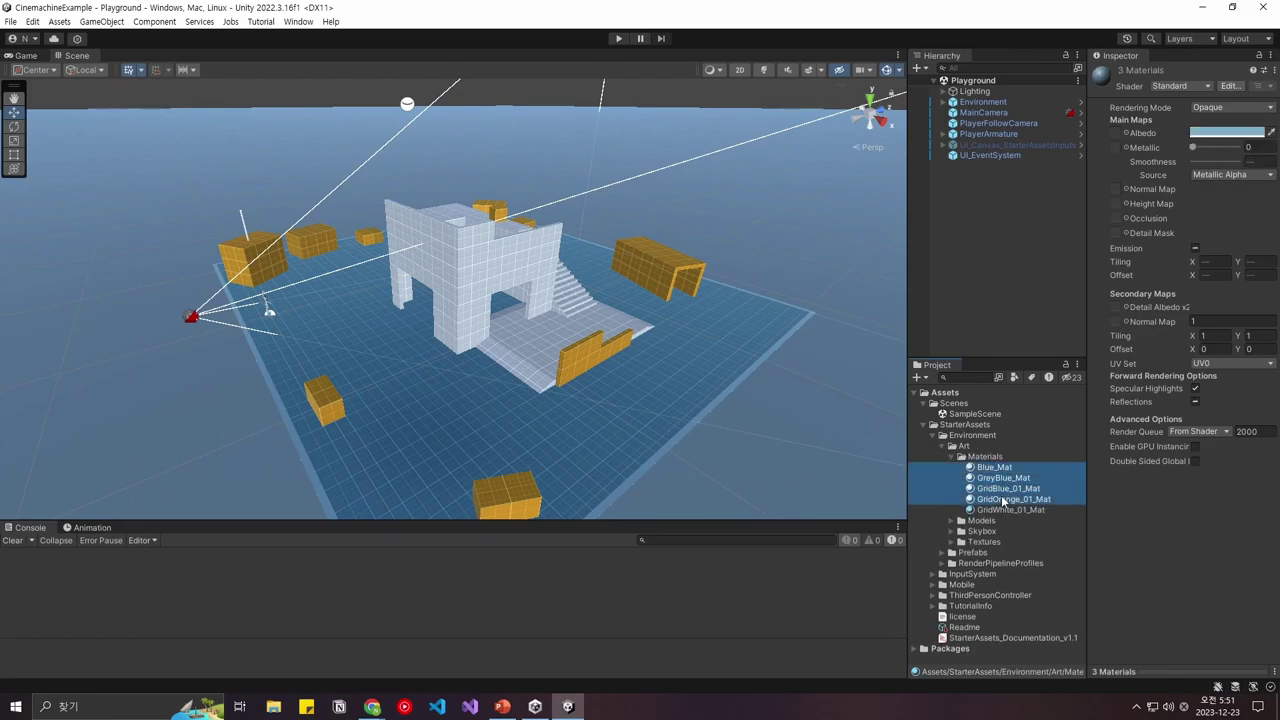
left_click(1008, 510, "shift")
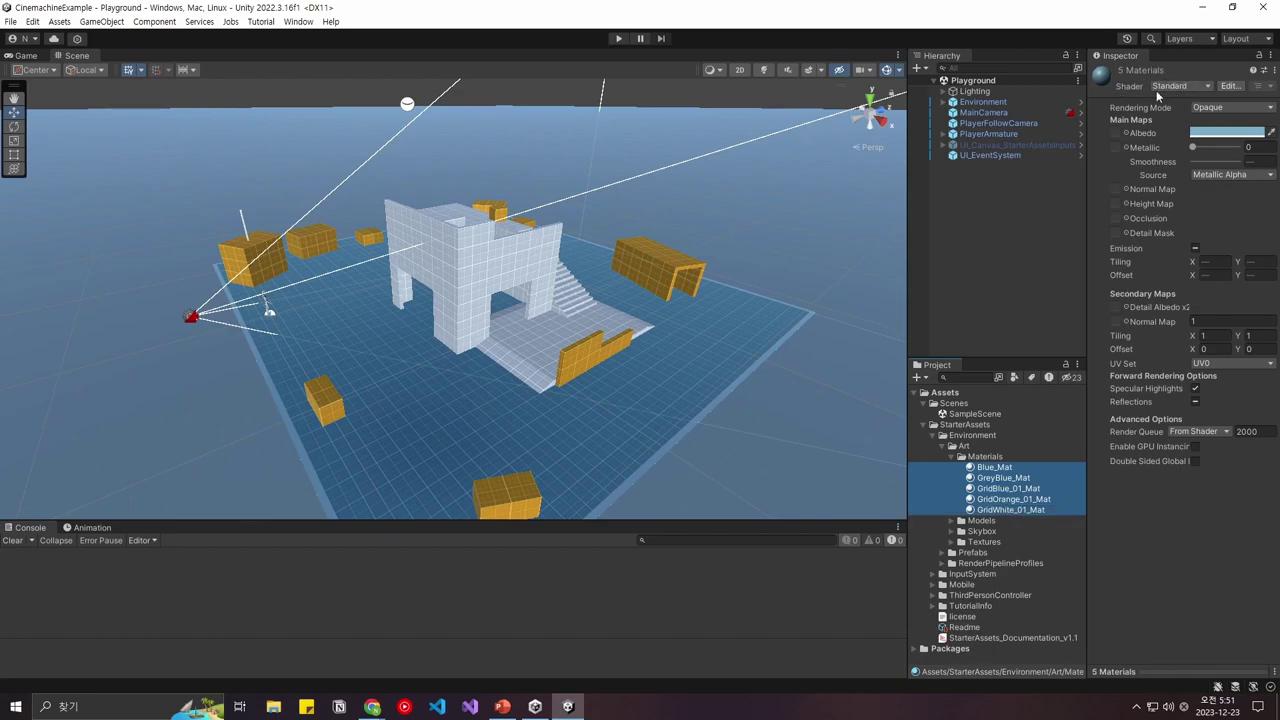
left_click(942, 446)
right_click_drag(658, 363, 645, 279)
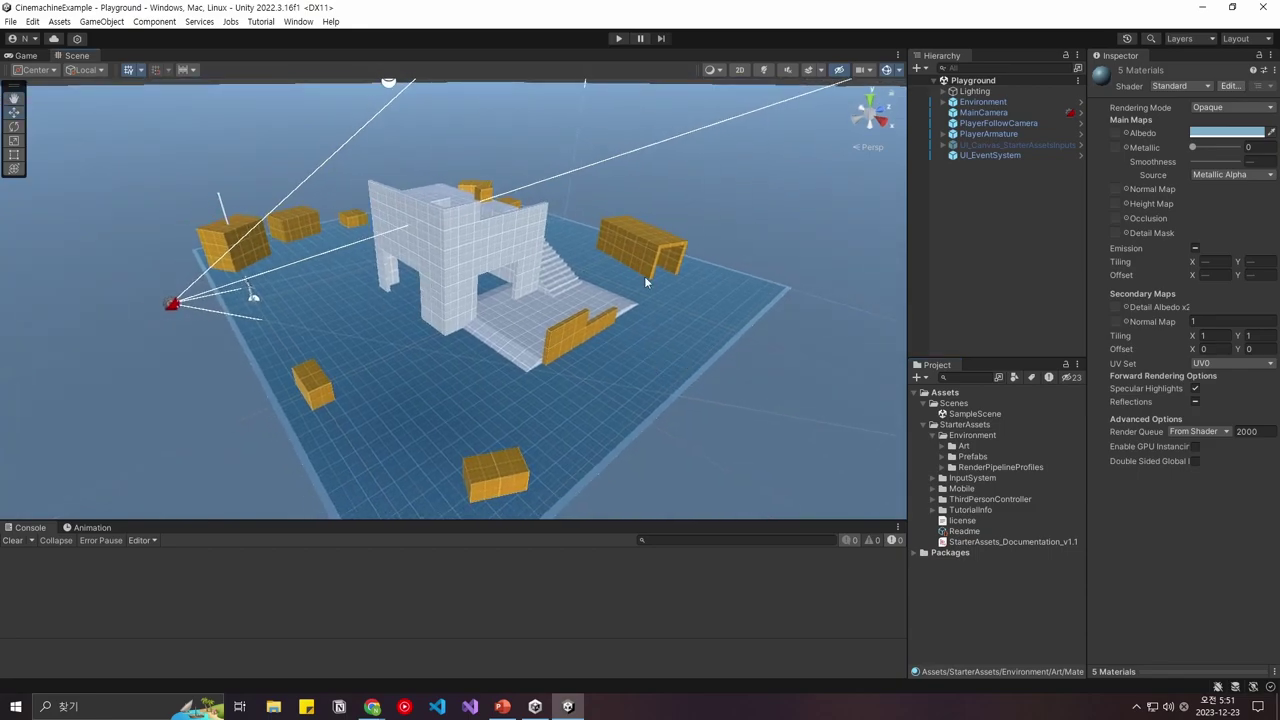
left_click(924, 424)
right_click_drag(694, 270, 688, 247)
Play-test the Playground scene by walking the character around, turning and jumping, and exit play mode
left_click(618, 38)
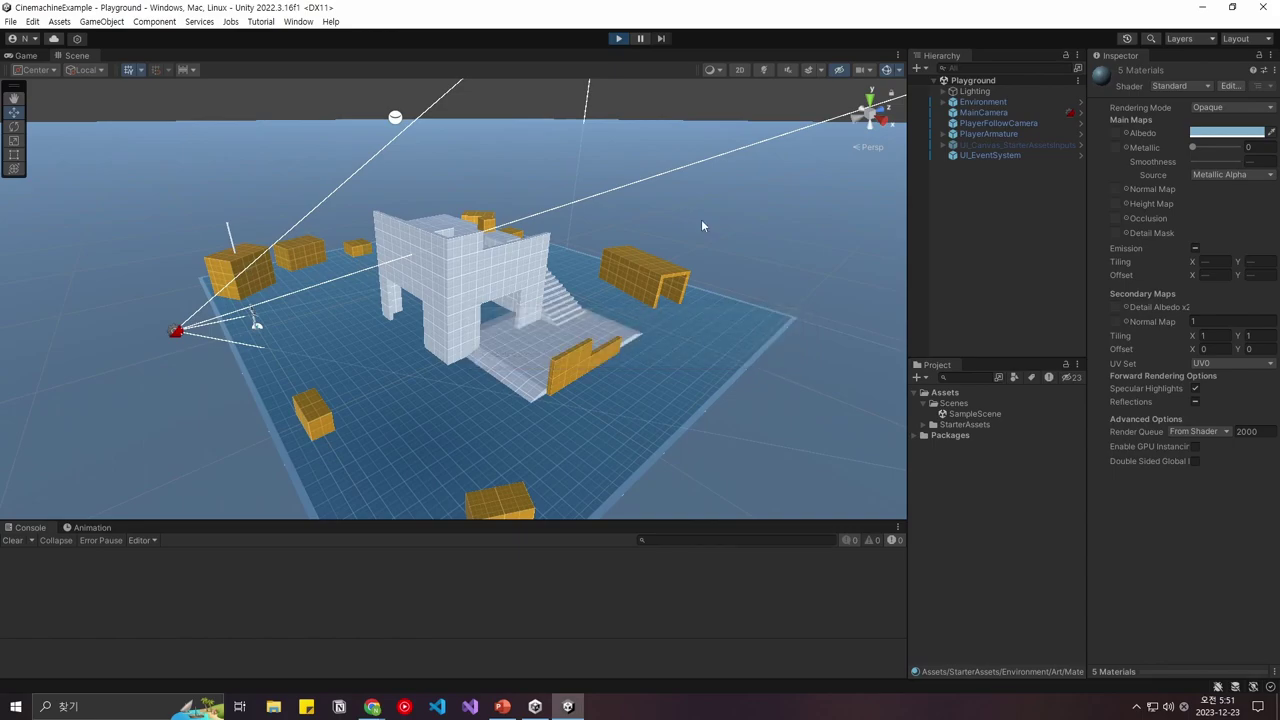
key("w")
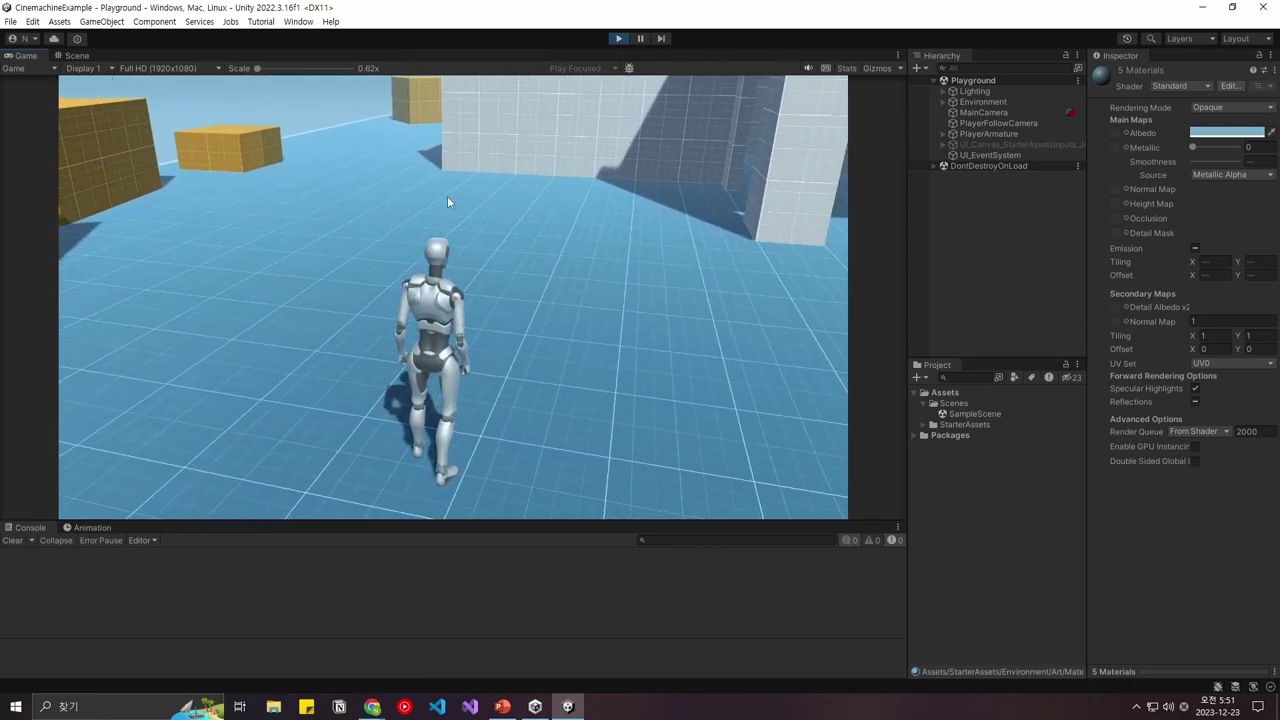
key("w")
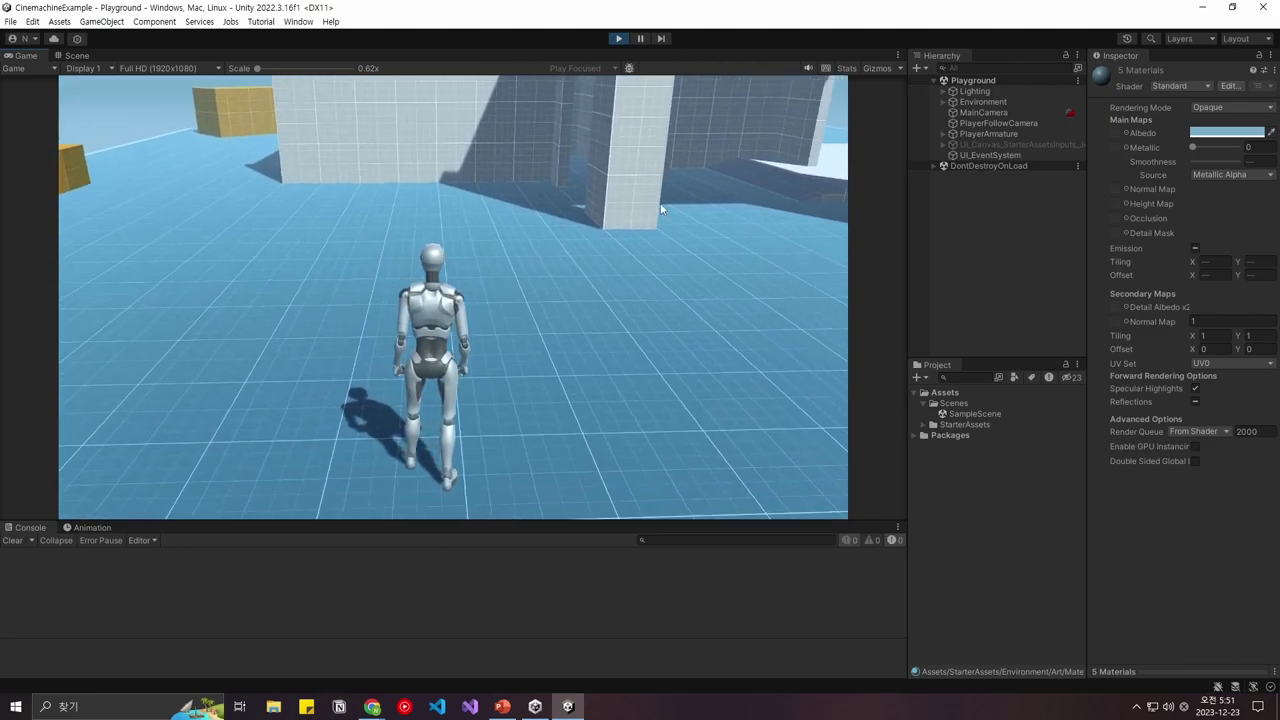
key("w")
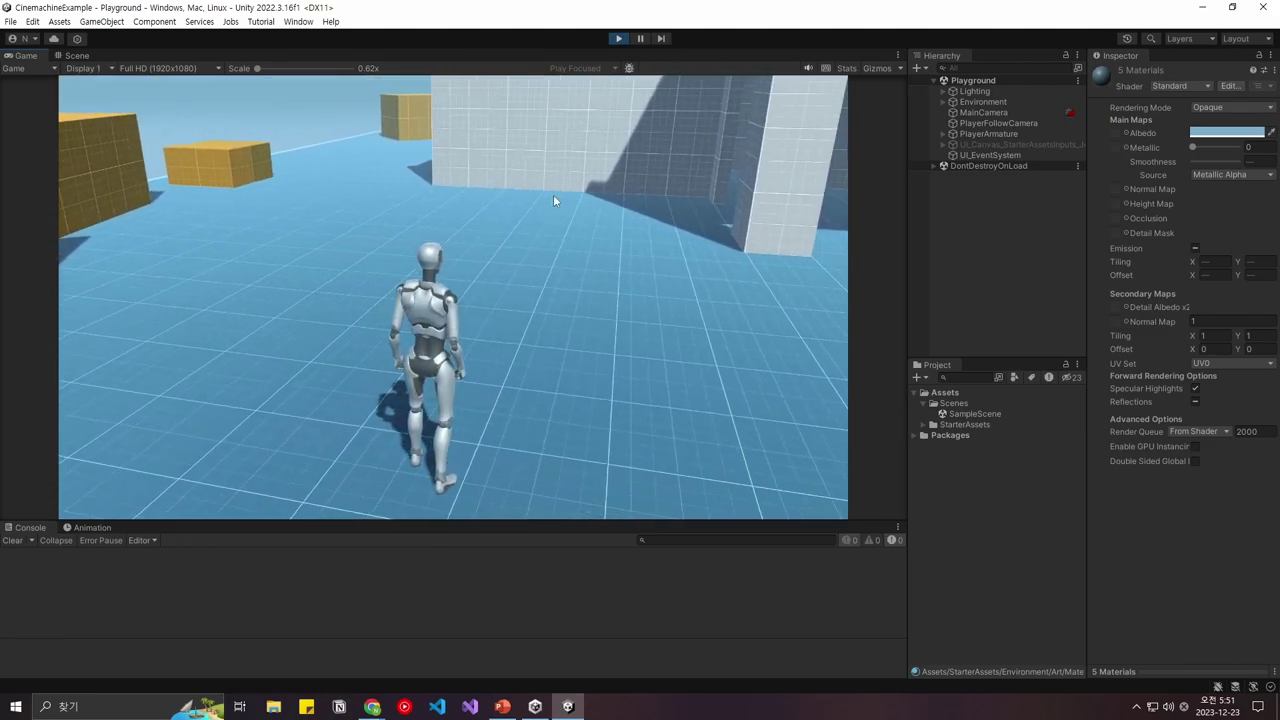
key("a")
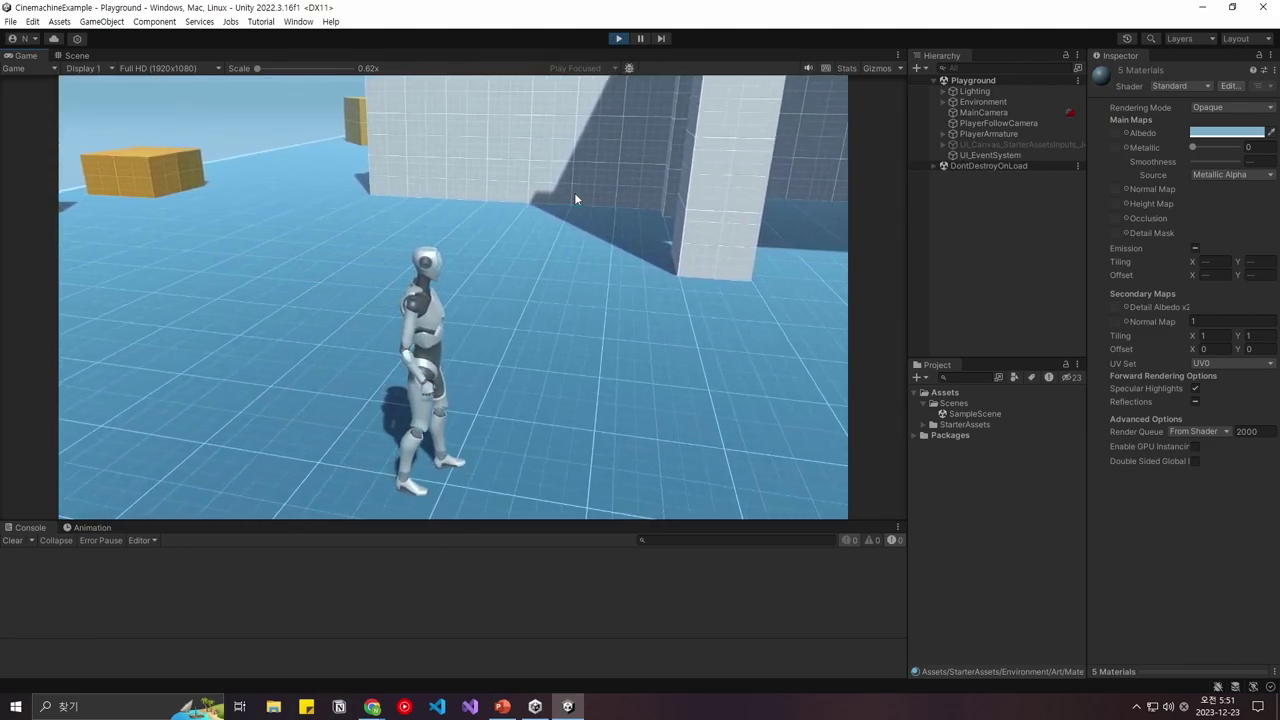
key("w")
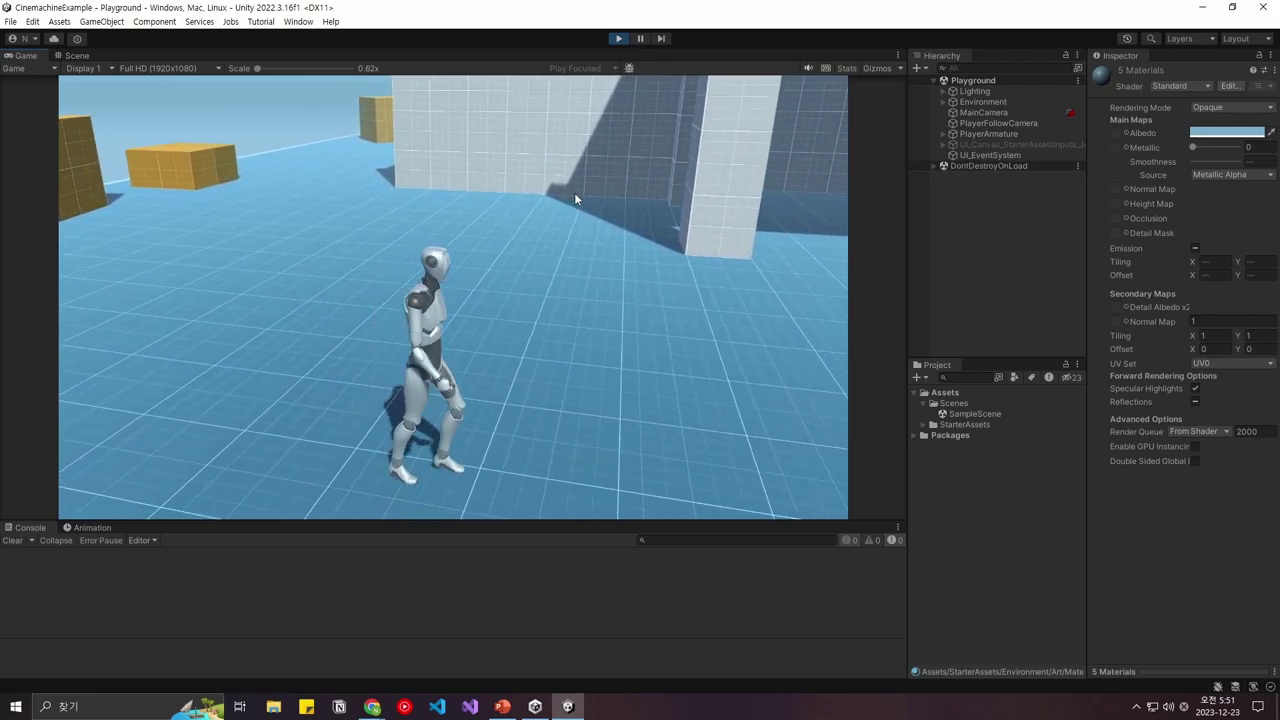
key("space")
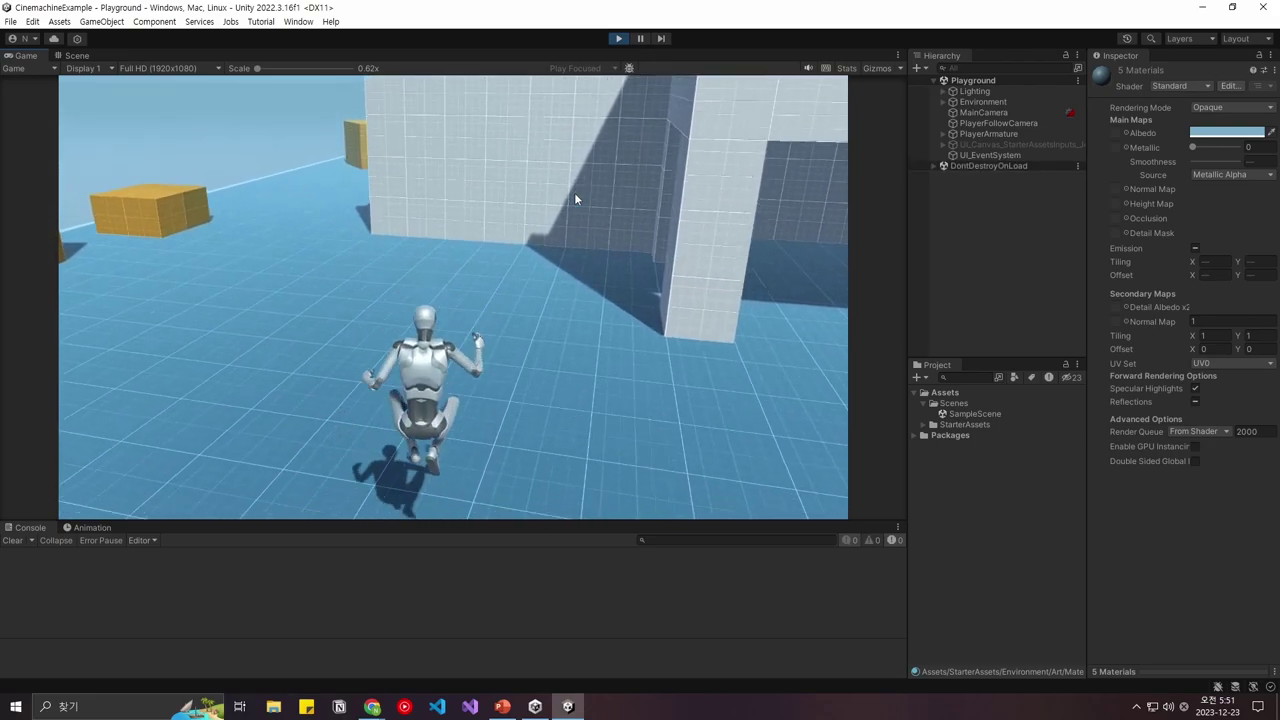
key("w")
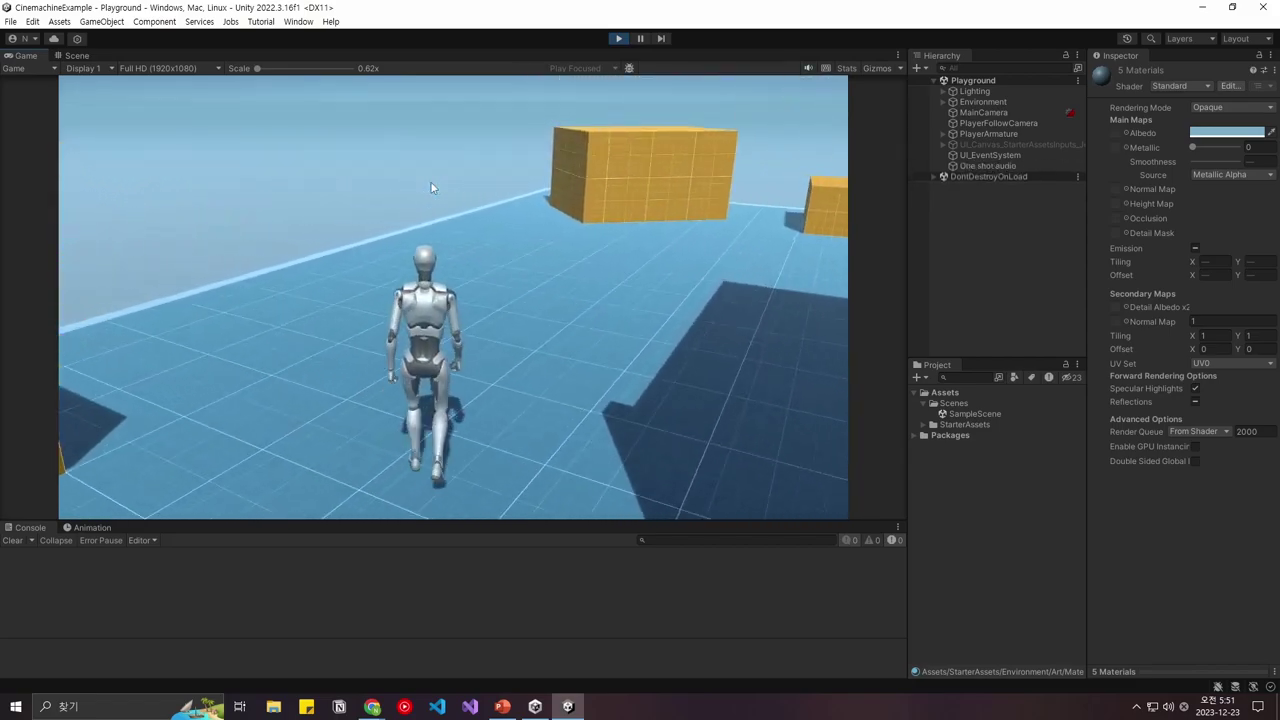
key("s")
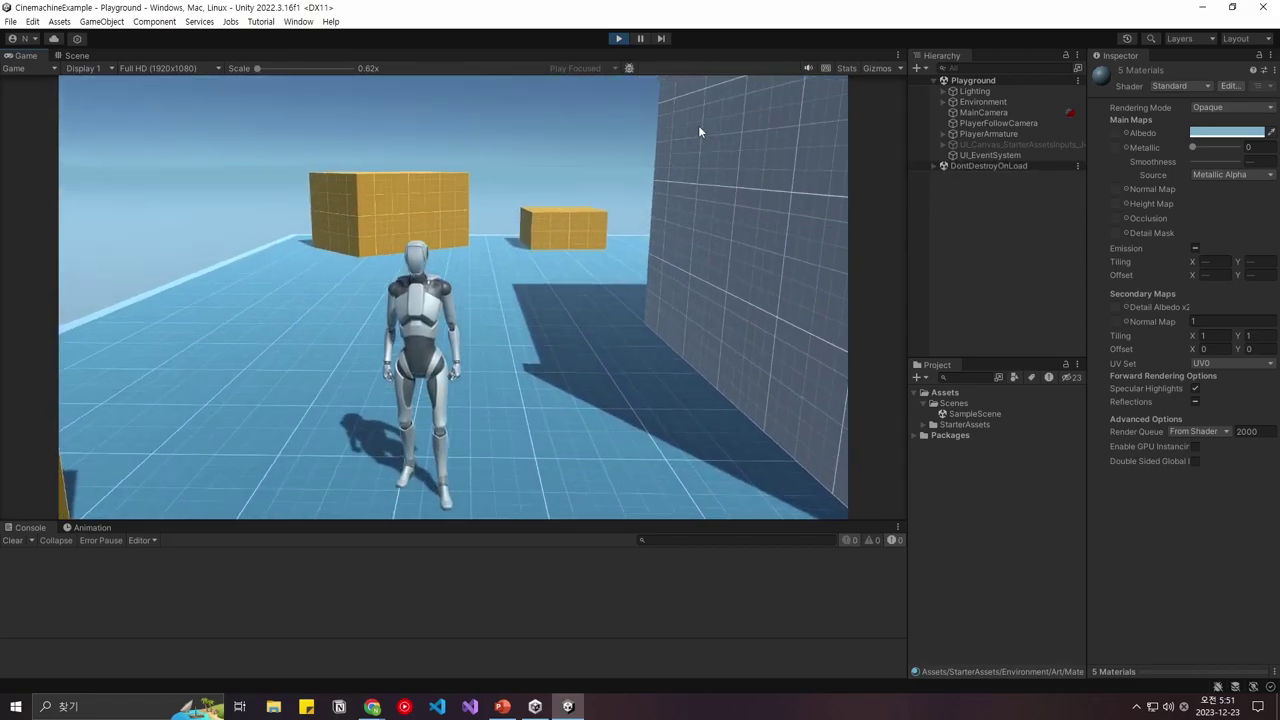
key("ctrl+p")
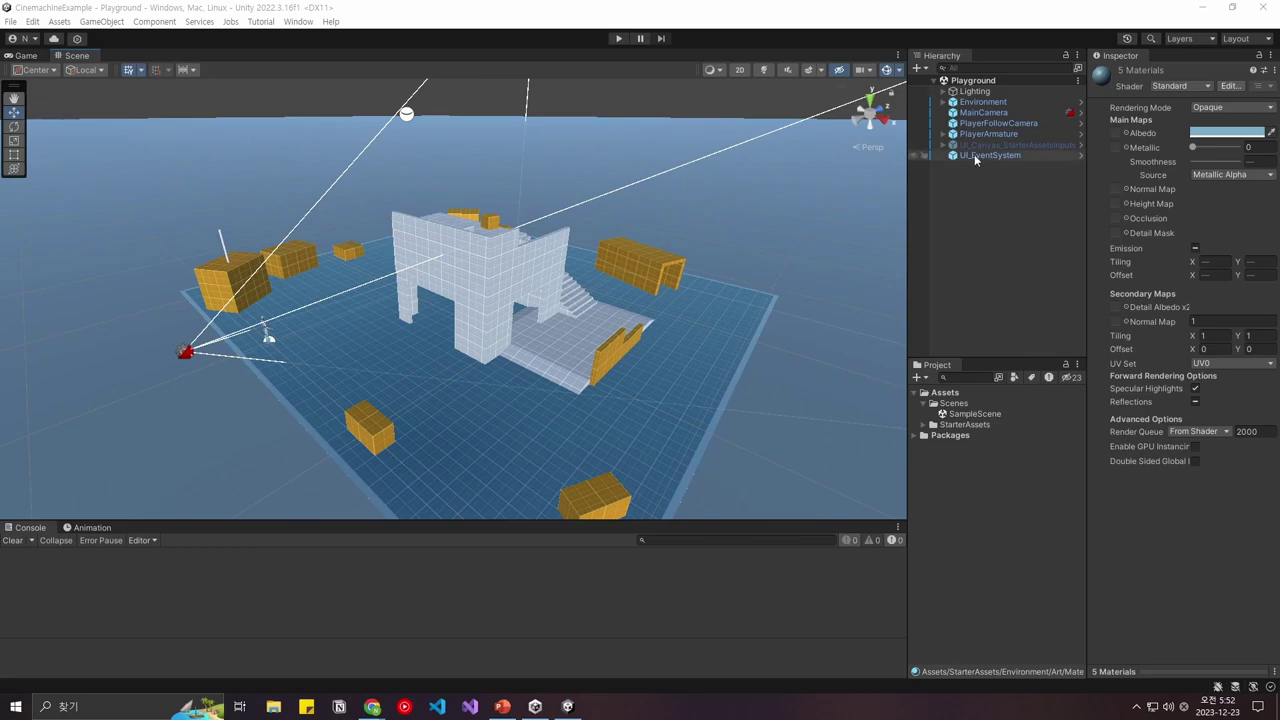
Search the project's installed packages in the Package Manager for "cinema", check the Cinemachine package details and close the window
left_click(299, 22)
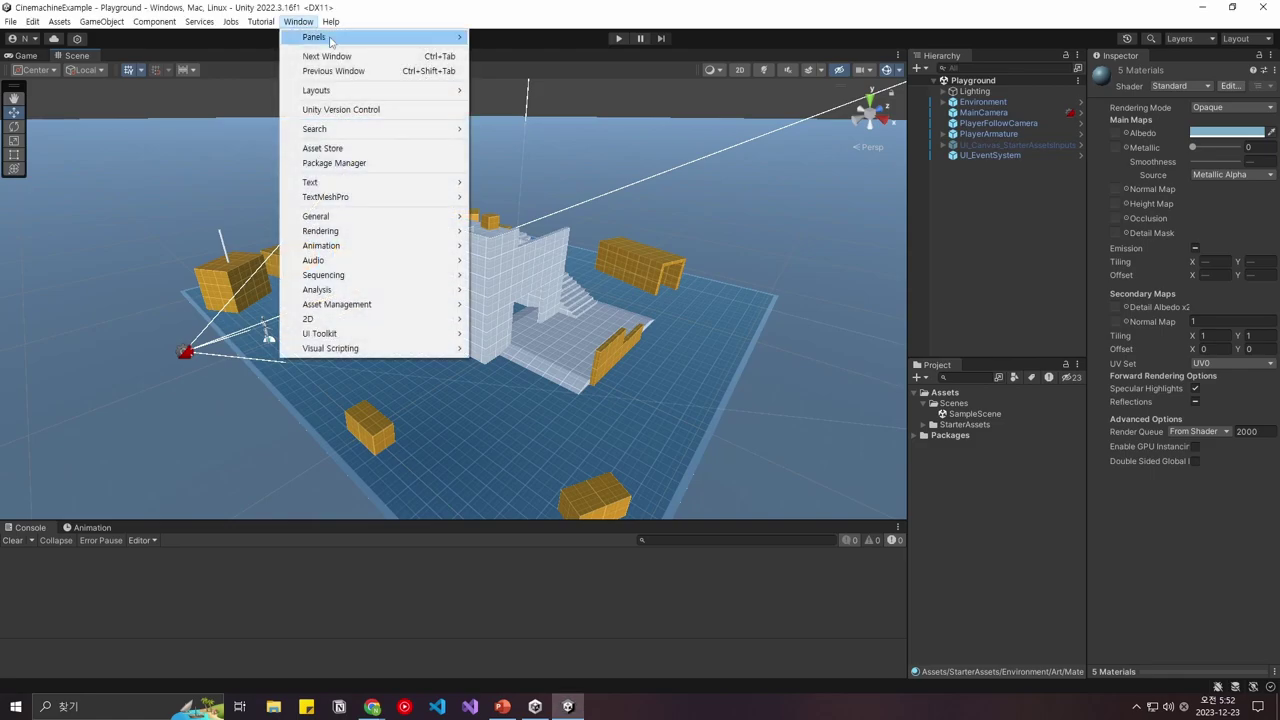
left_click(338, 163)
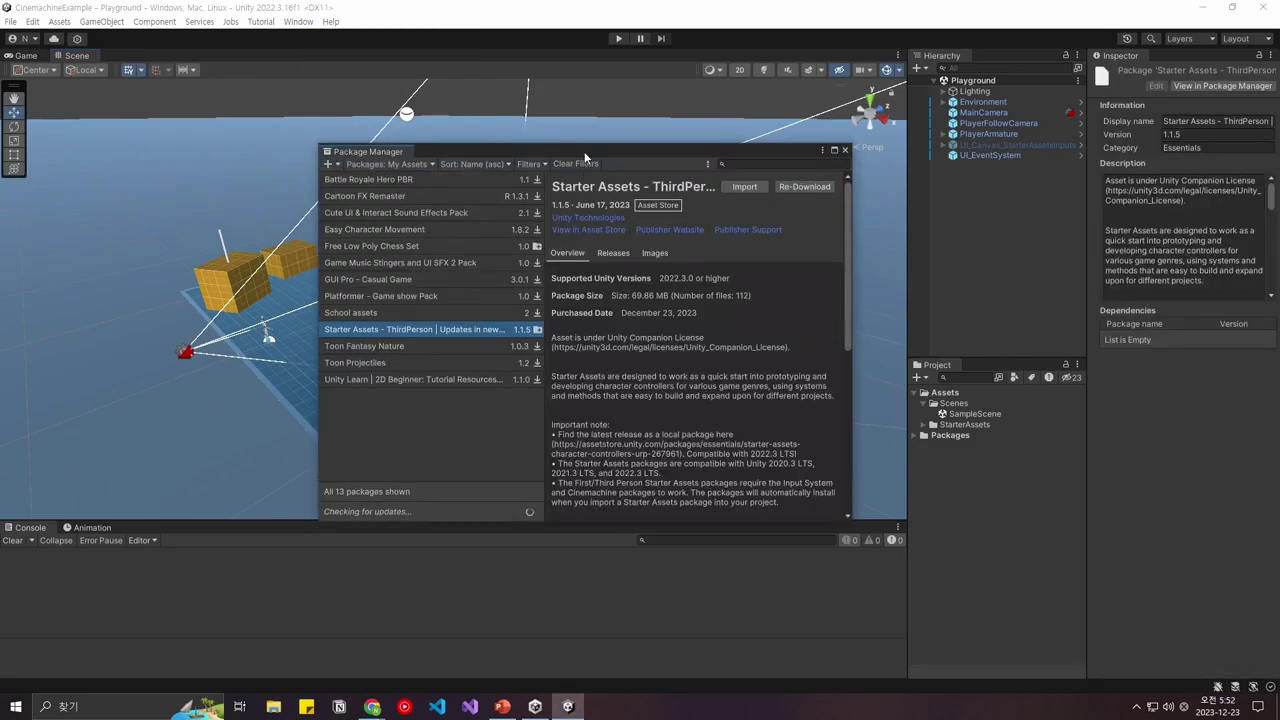
left_click_drag(584, 151, 613, 142)
left_click(433, 157)
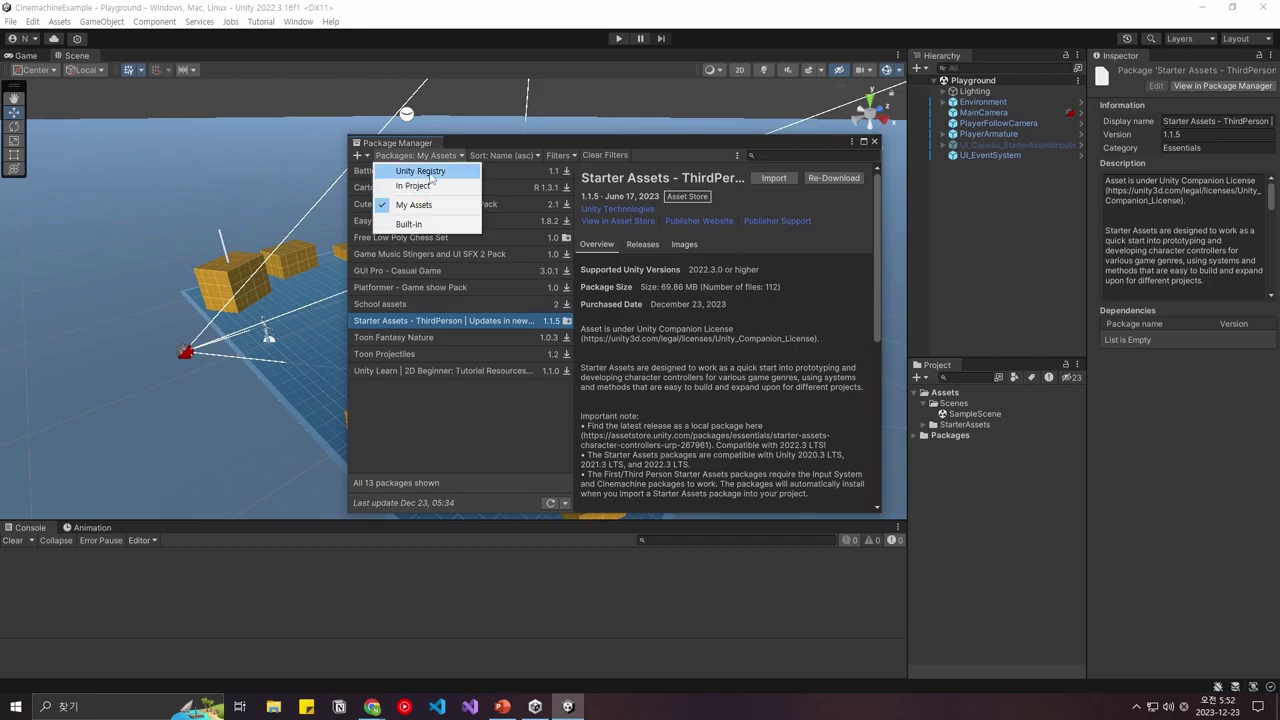
left_click(410, 186)
left_click(776, 151)
type("cin")
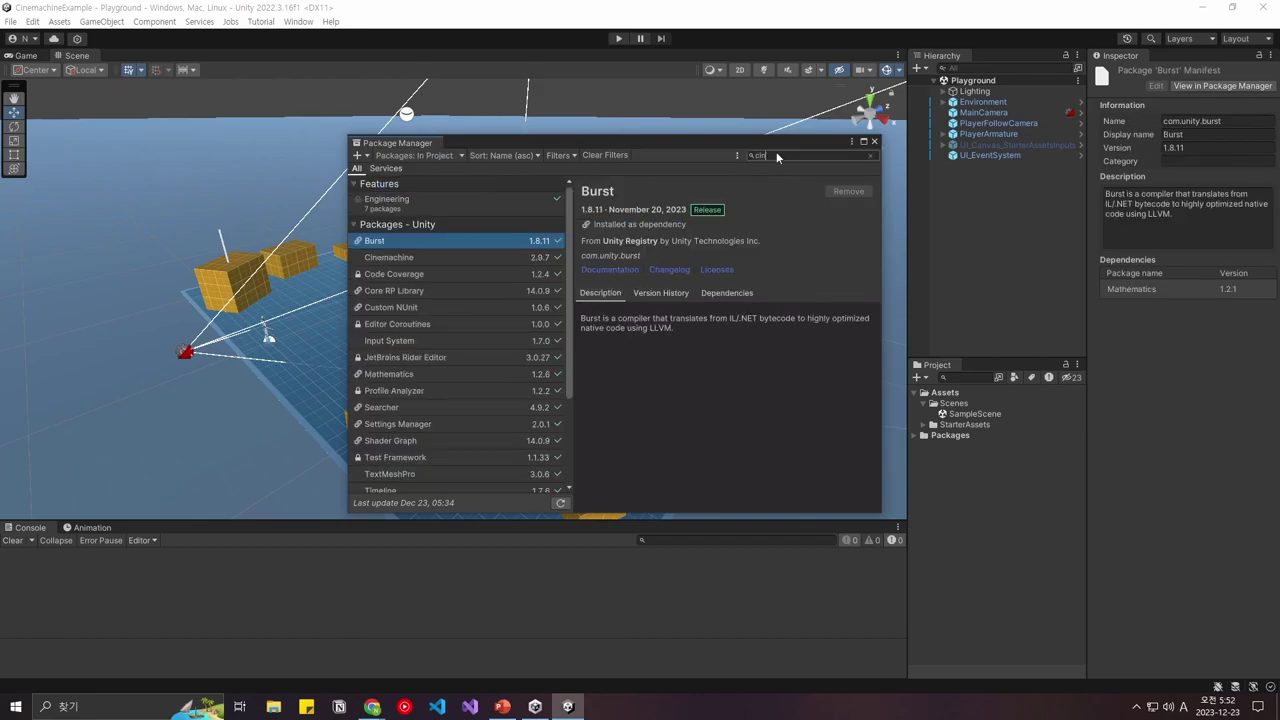
type("ema")
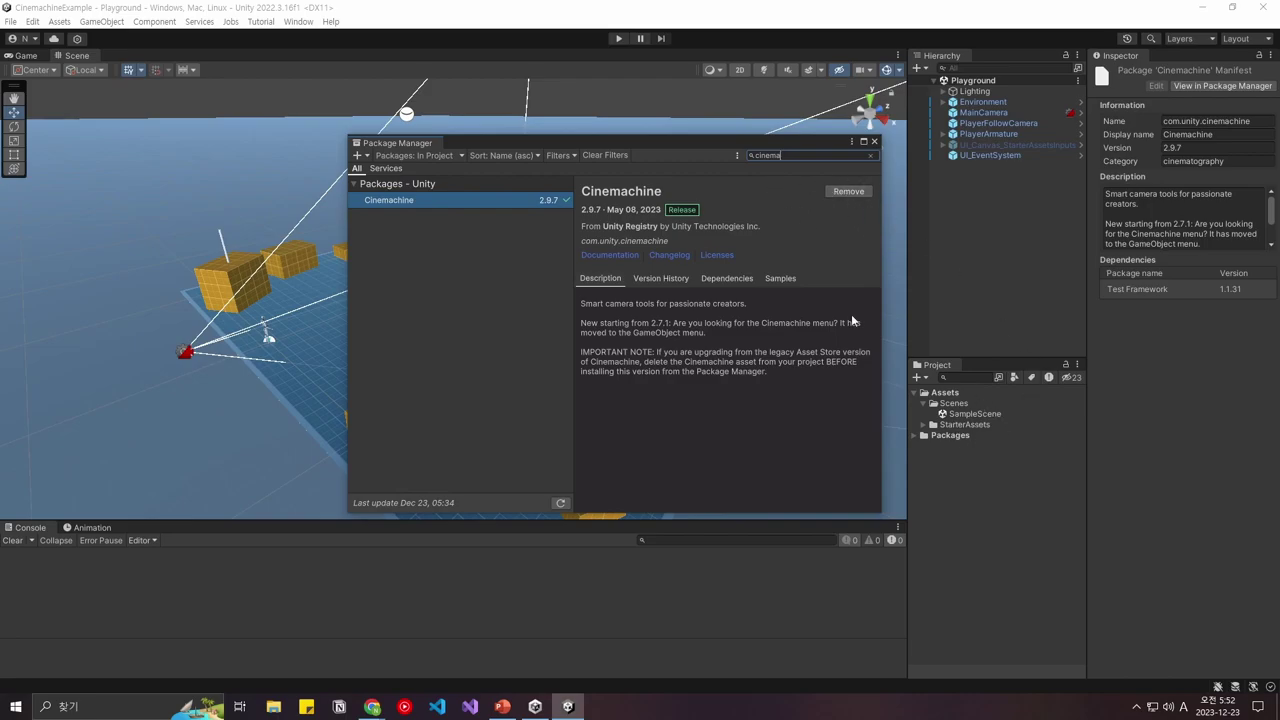
left_click_drag(775, 141, 631, 122)
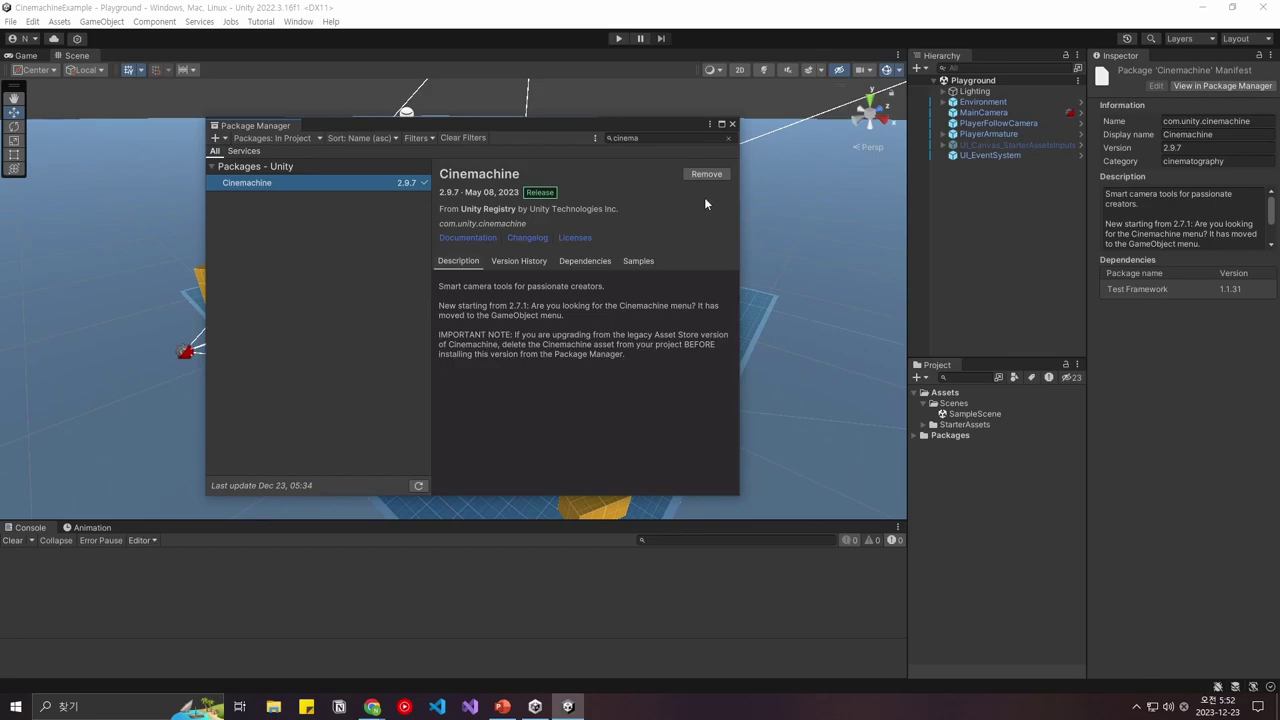
left_click_drag(690, 125, 806, 143)
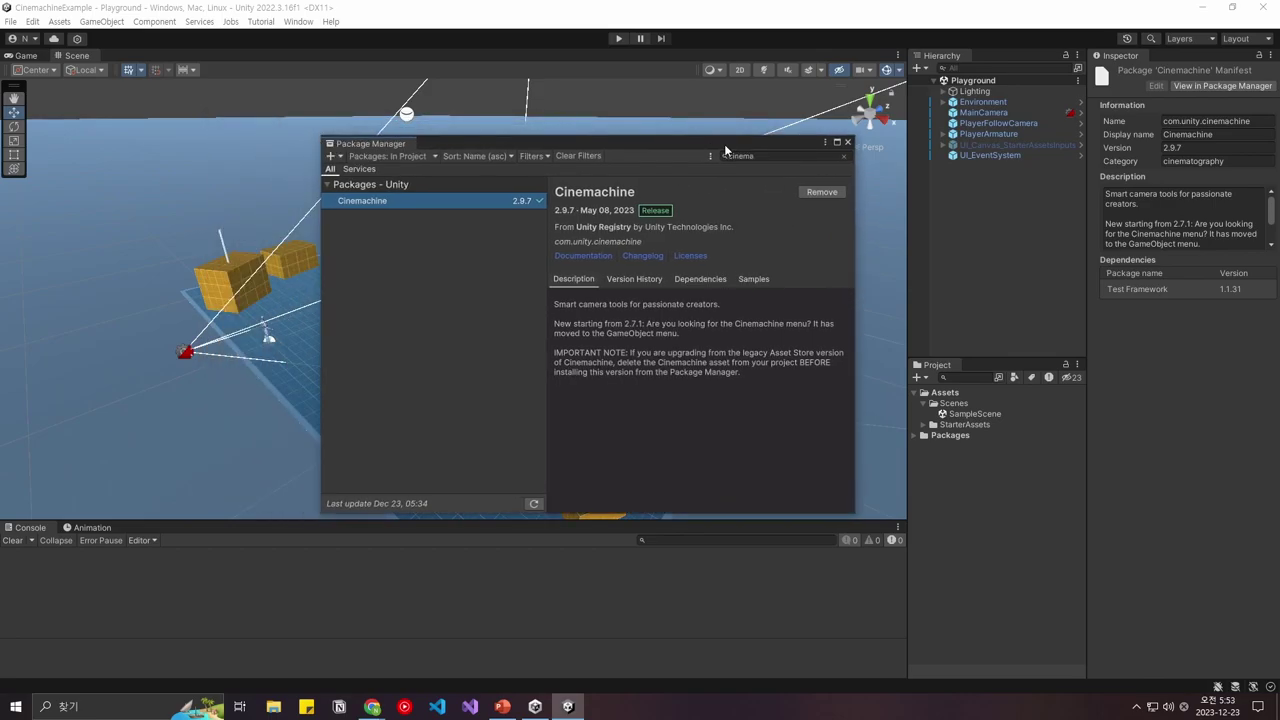
left_click(848, 142)
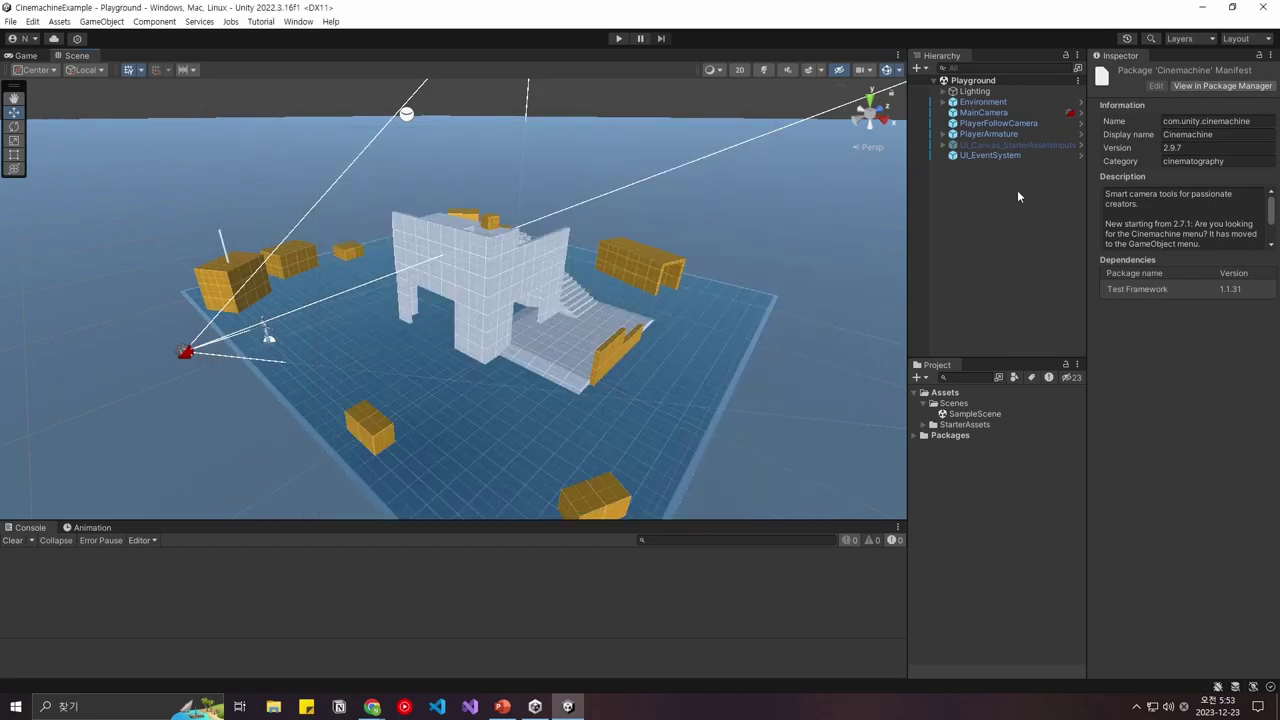
Disable Cursor Locked and Cursor Input For Look in the PlayerArmature's Starter Assets Inputs component
right_click_drag(676, 311, 709, 319)
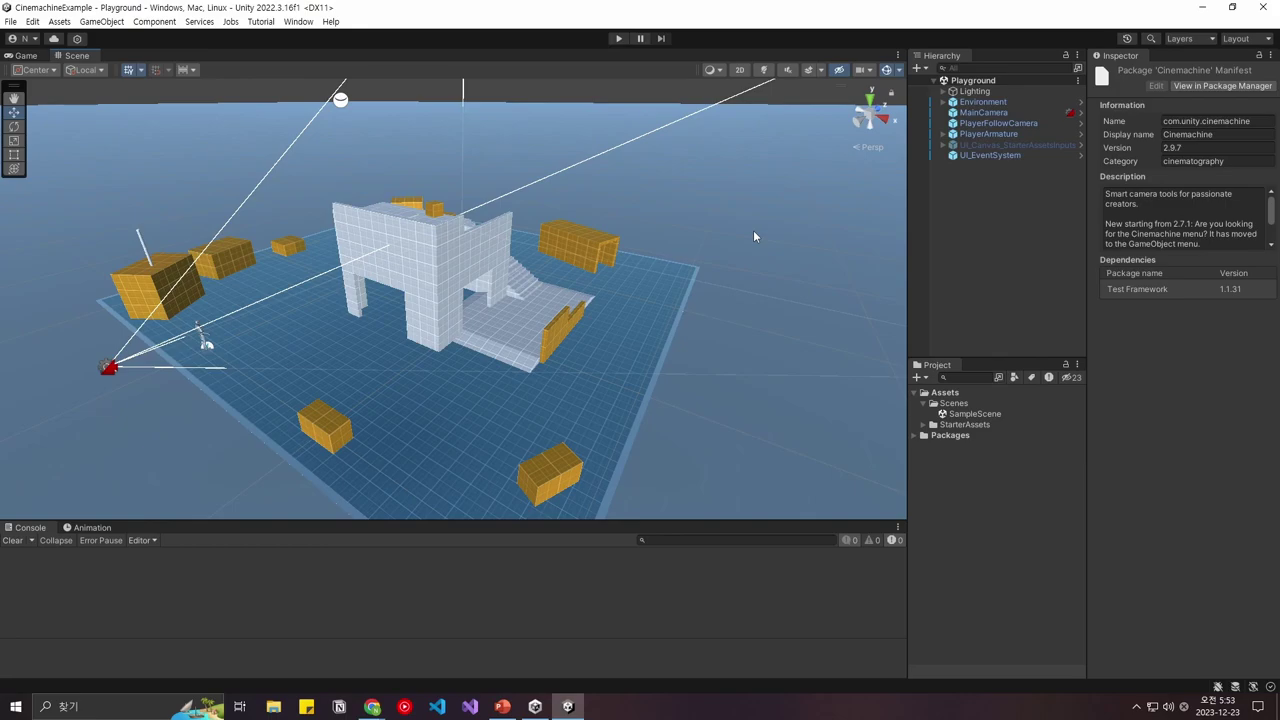
left_click(1022, 134)
left_click(945, 135)
left_click(1020, 156)
left_click(1015, 145)
left_click(1005, 134)
scroll(1208, 337, "down", 5)
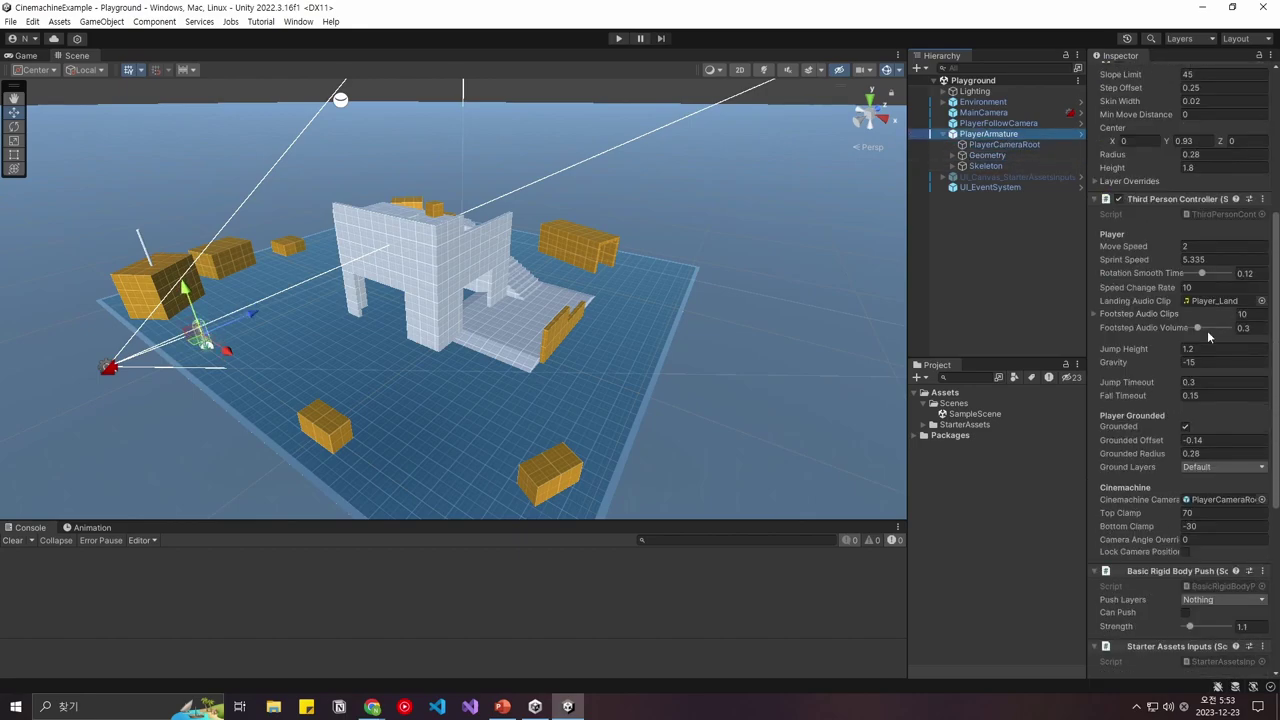
scroll(1208, 337, "down", 5)
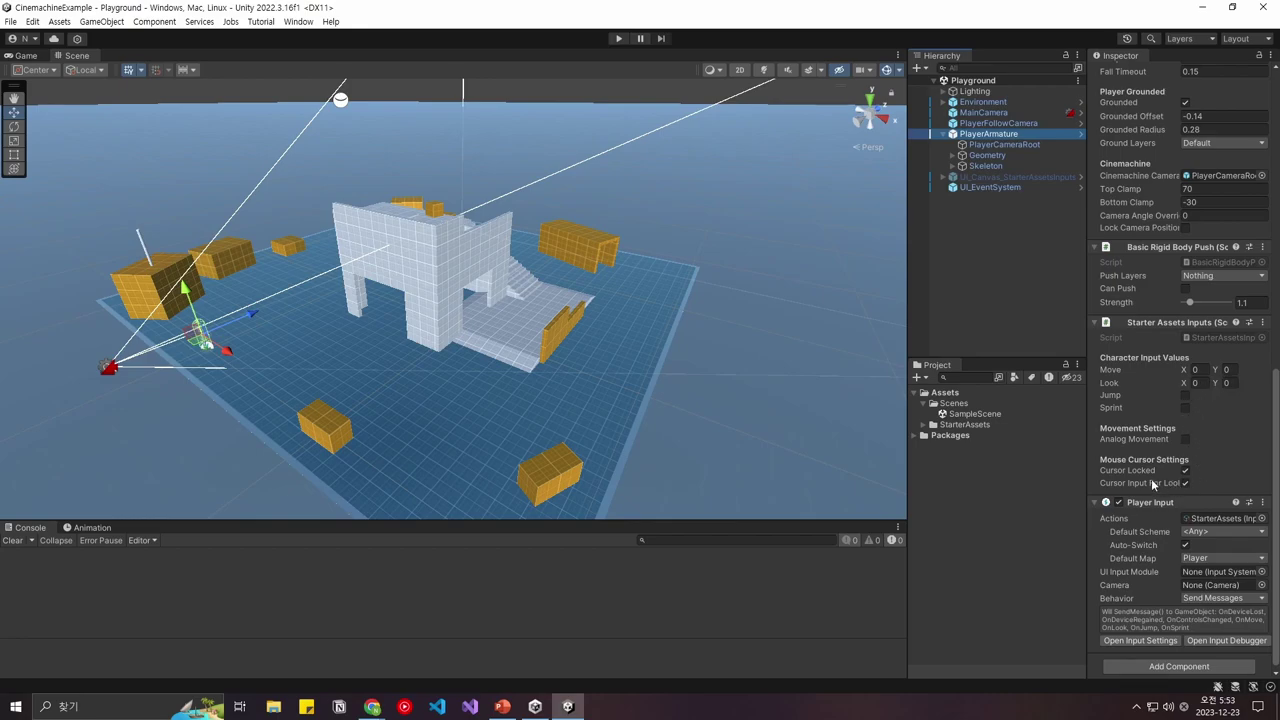
left_click(1185, 483)
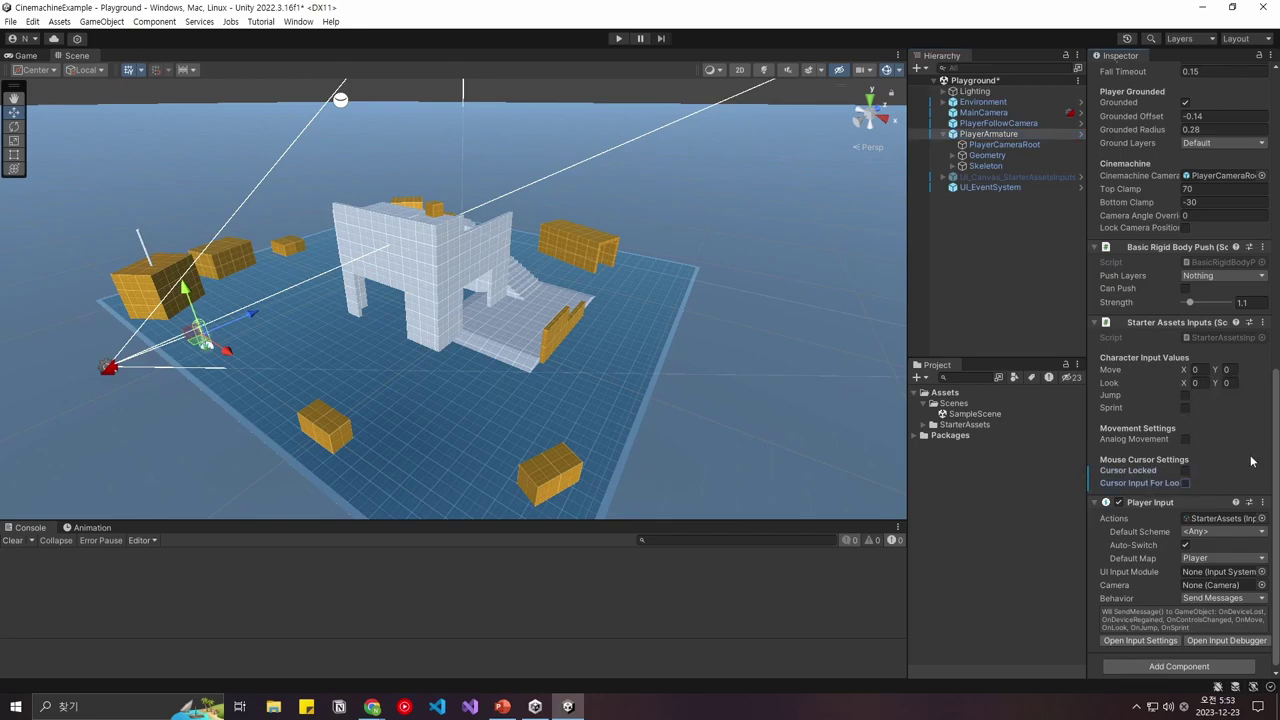
left_click(944, 135)
Deactivate the PlayerFollowCamera object in the Playground scene
left_click(1005, 122)
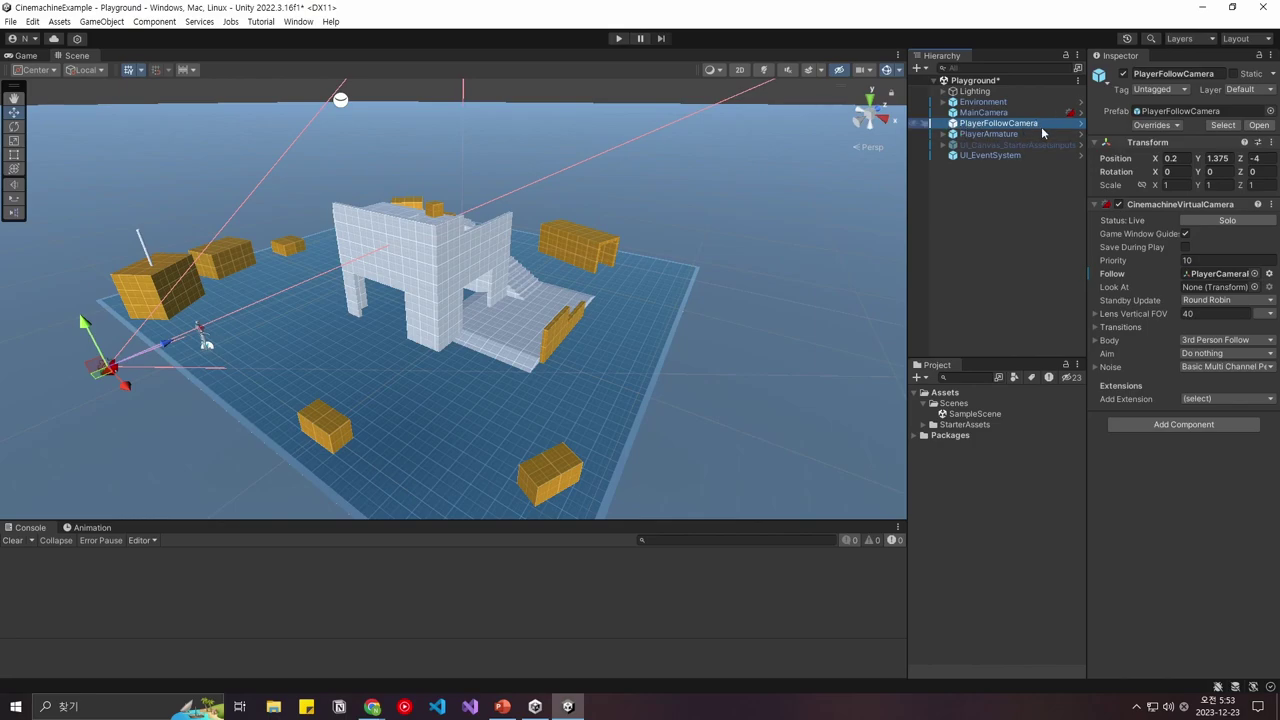
left_click(1125, 75)
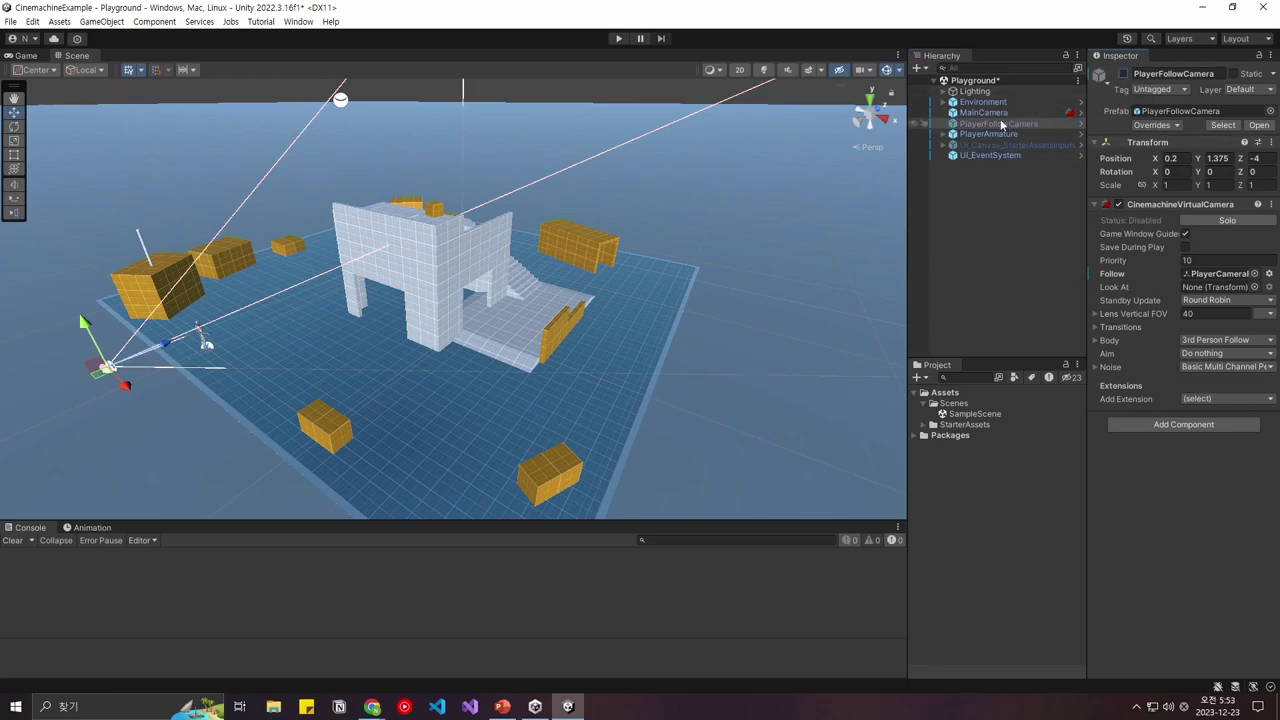
Add a Cinemachine Virtual Camera to the Playground scene
right_click(993, 200)
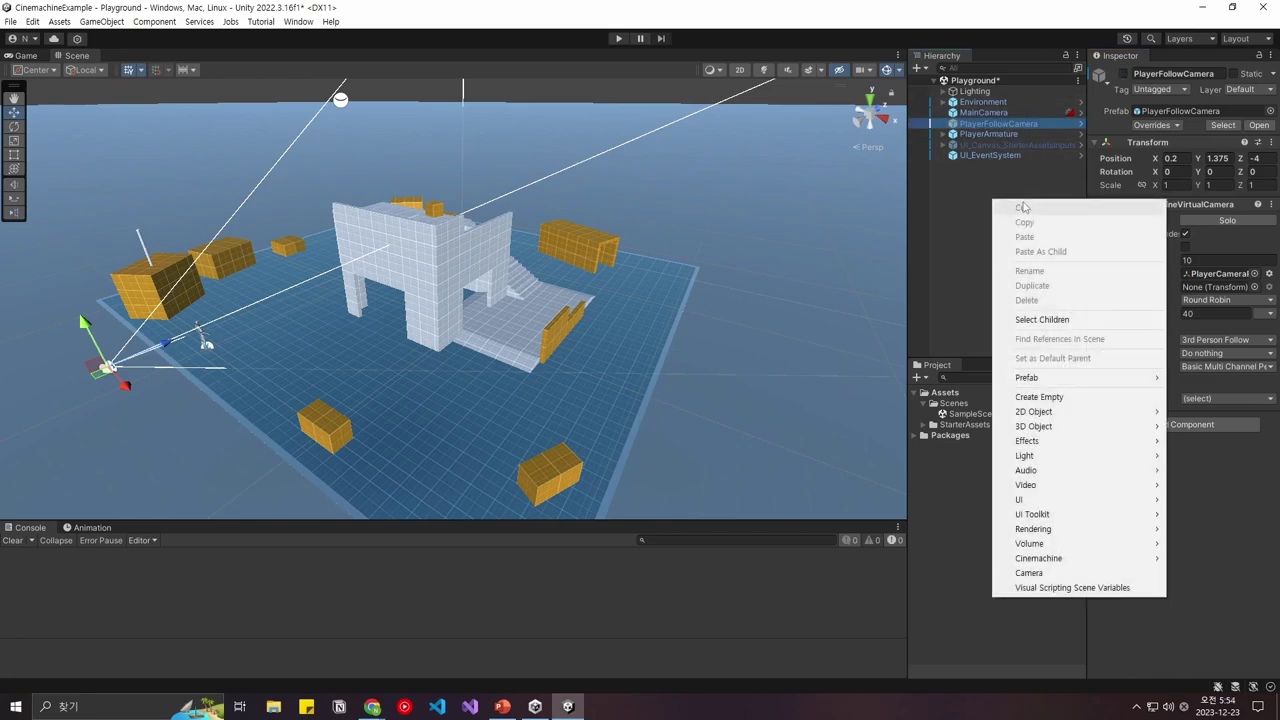
left_click(957, 200)
right_click(957, 198)
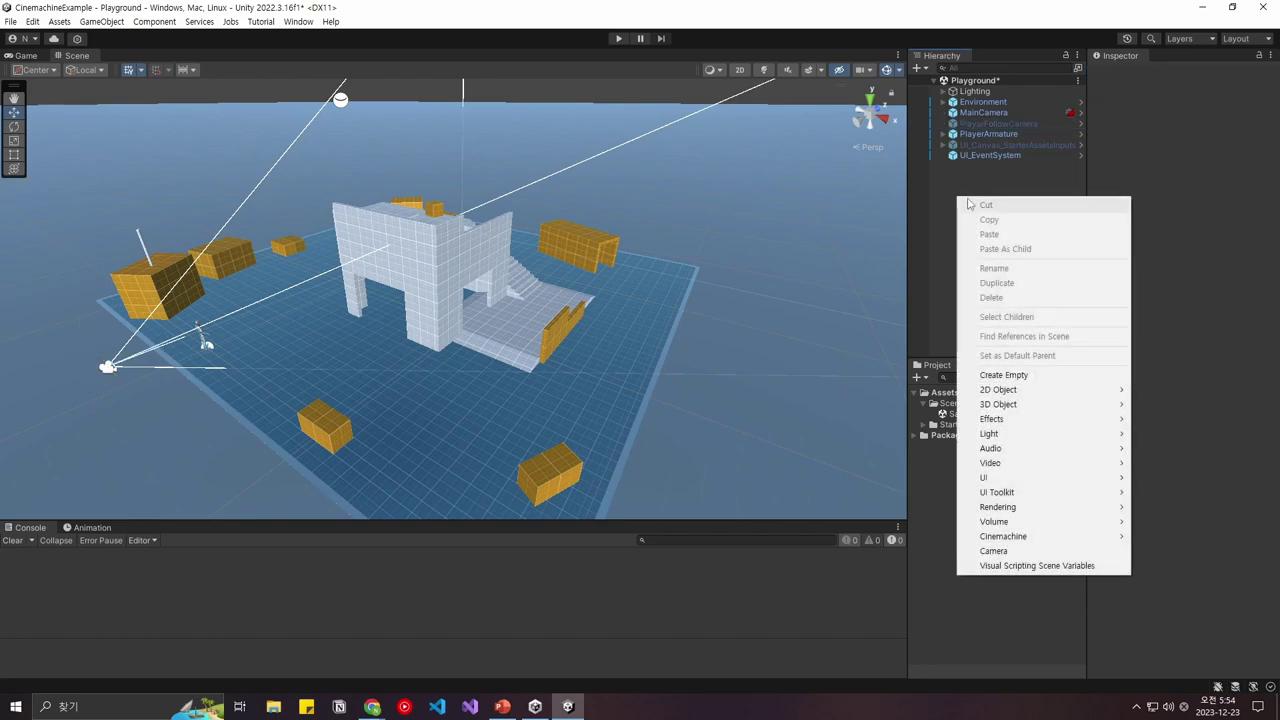
mouse_move(1027, 540)
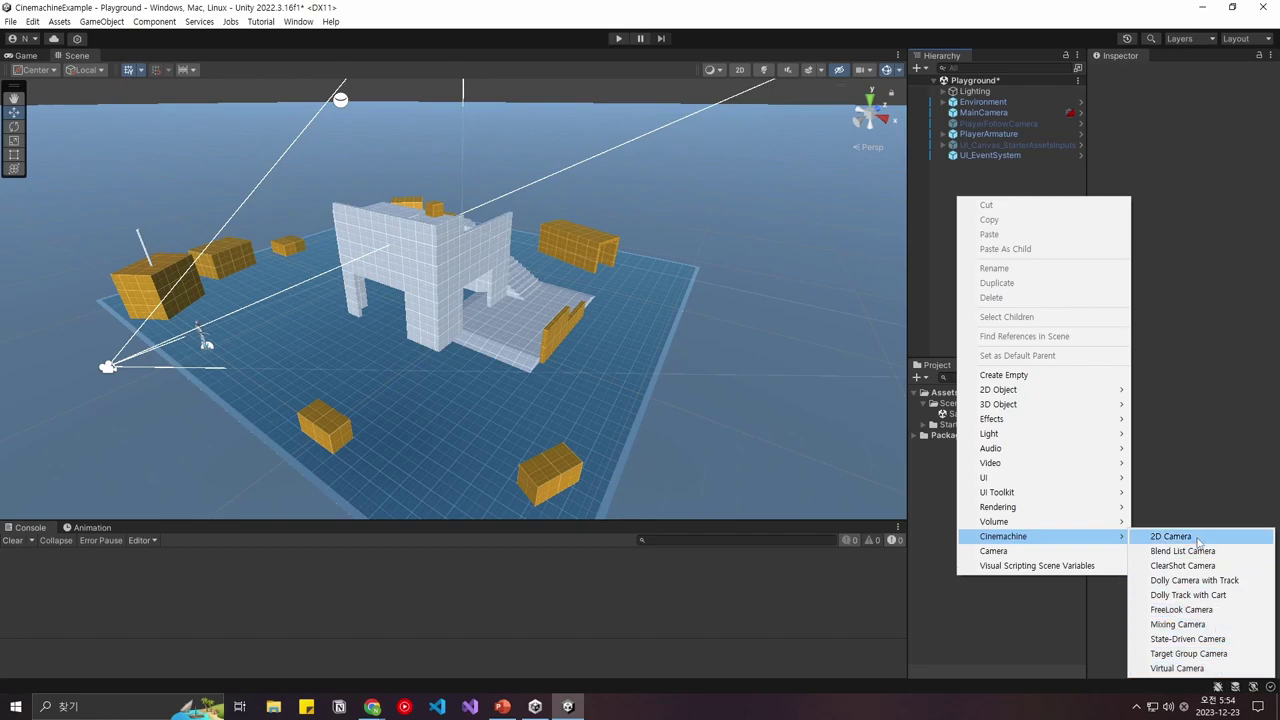
left_click(1206, 669)
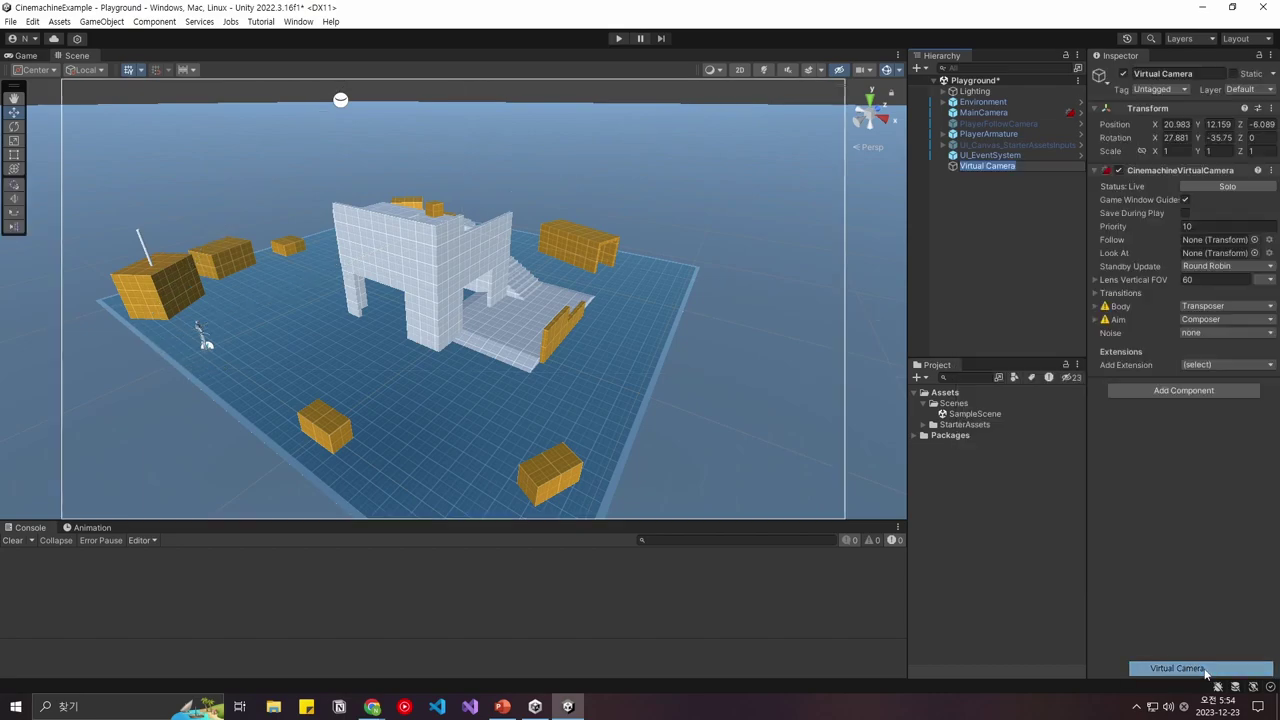
left_click(1000, 202)
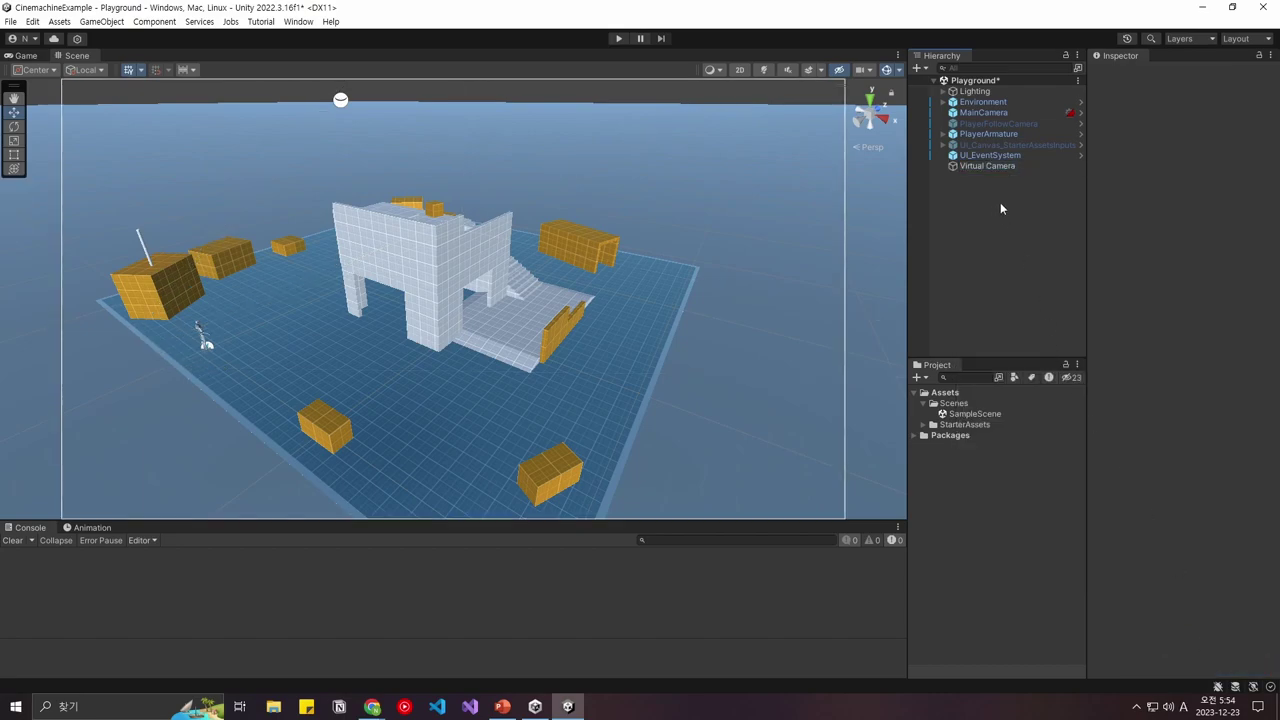
Compare the settings of PlayerFollowCamera with those of the new Virtual Camera, and delete the Virtual Camera
left_click(1002, 122)
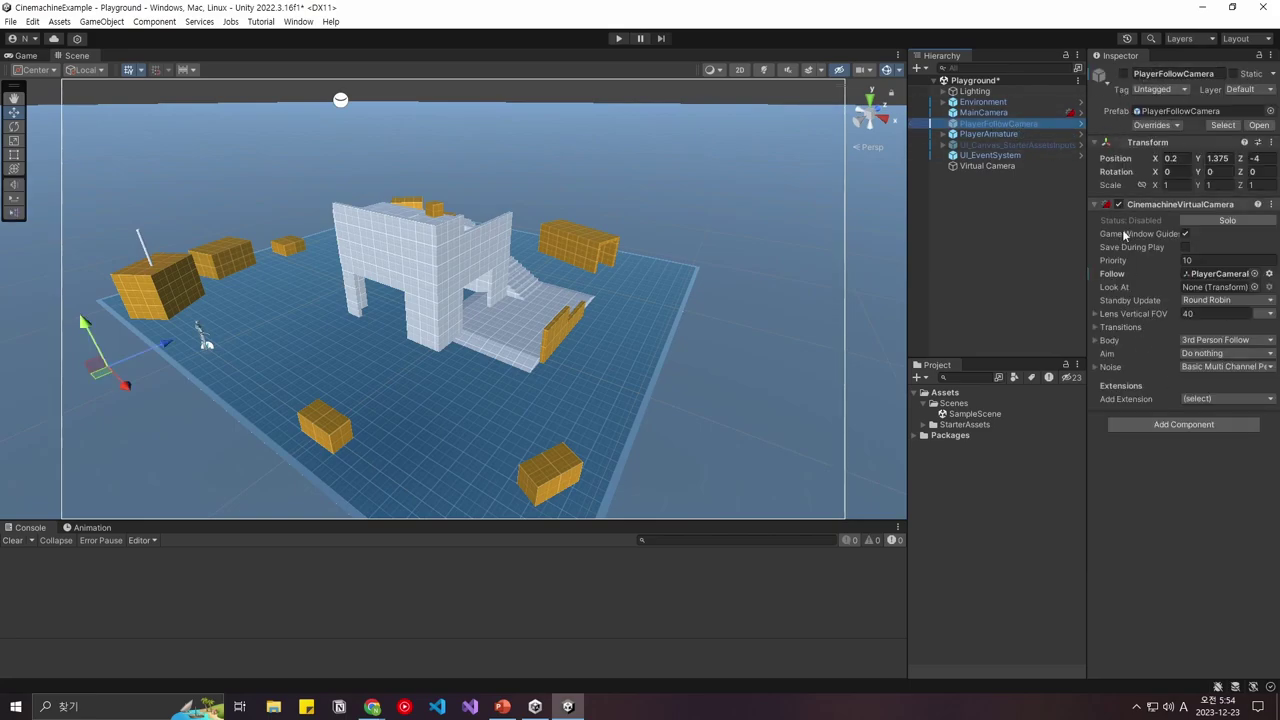
left_click(986, 166)
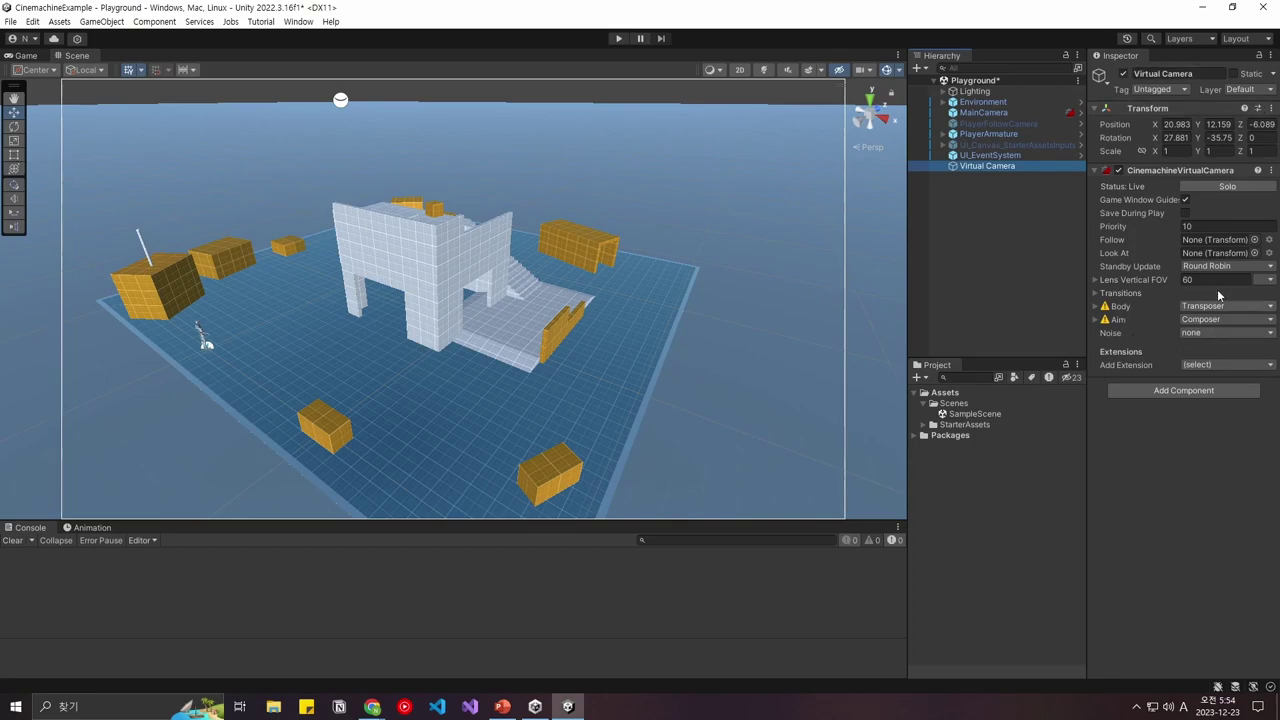
left_click(993, 155)
left_click(991, 166)
key("Delete")
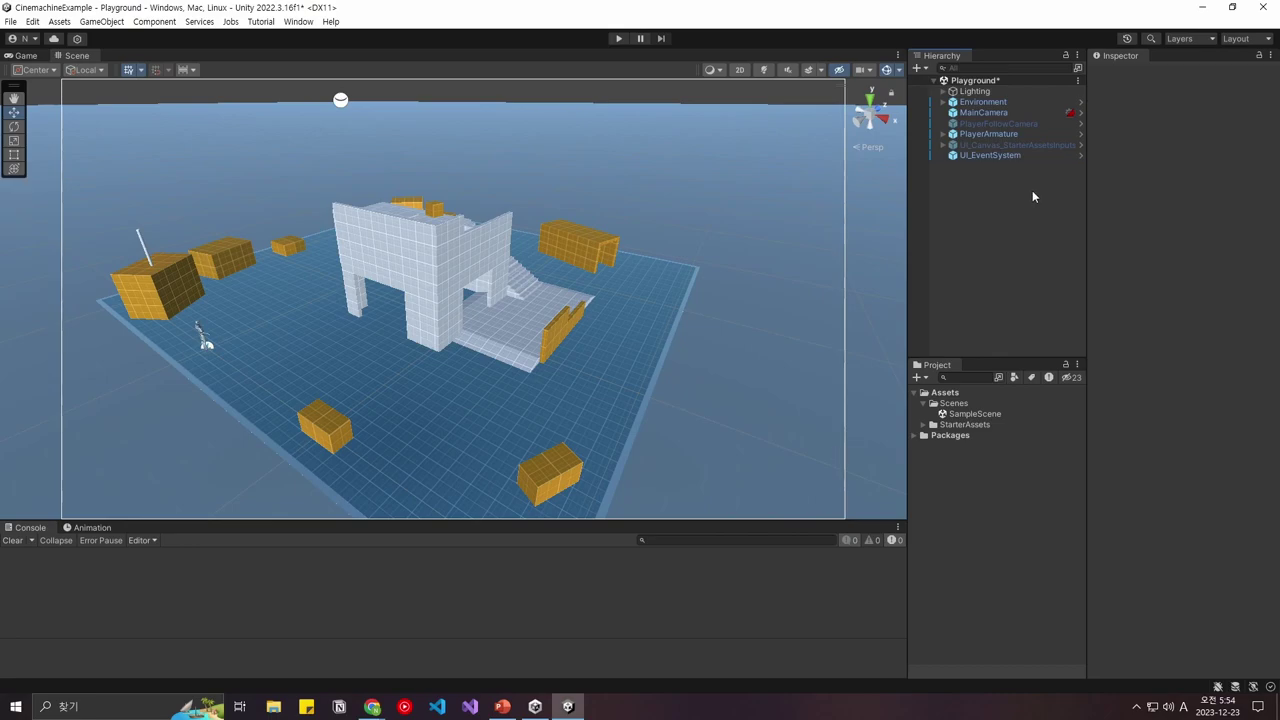
Add a Cinemachine FreeLook Camera to the Playground scene and review its CinemachineFreeLook settings
right_click(1032, 194)
mouse_move(1076, 537)
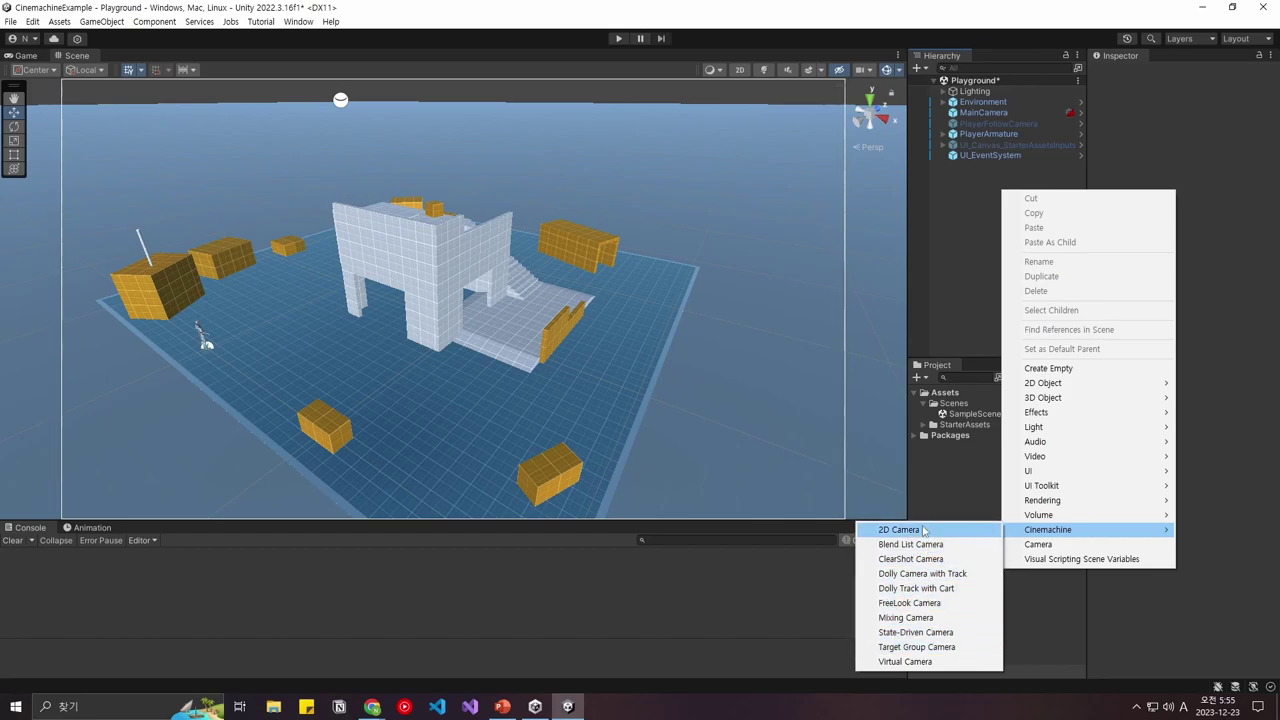
left_click(905, 603)
left_click(1025, 182)
left_click(1012, 168)
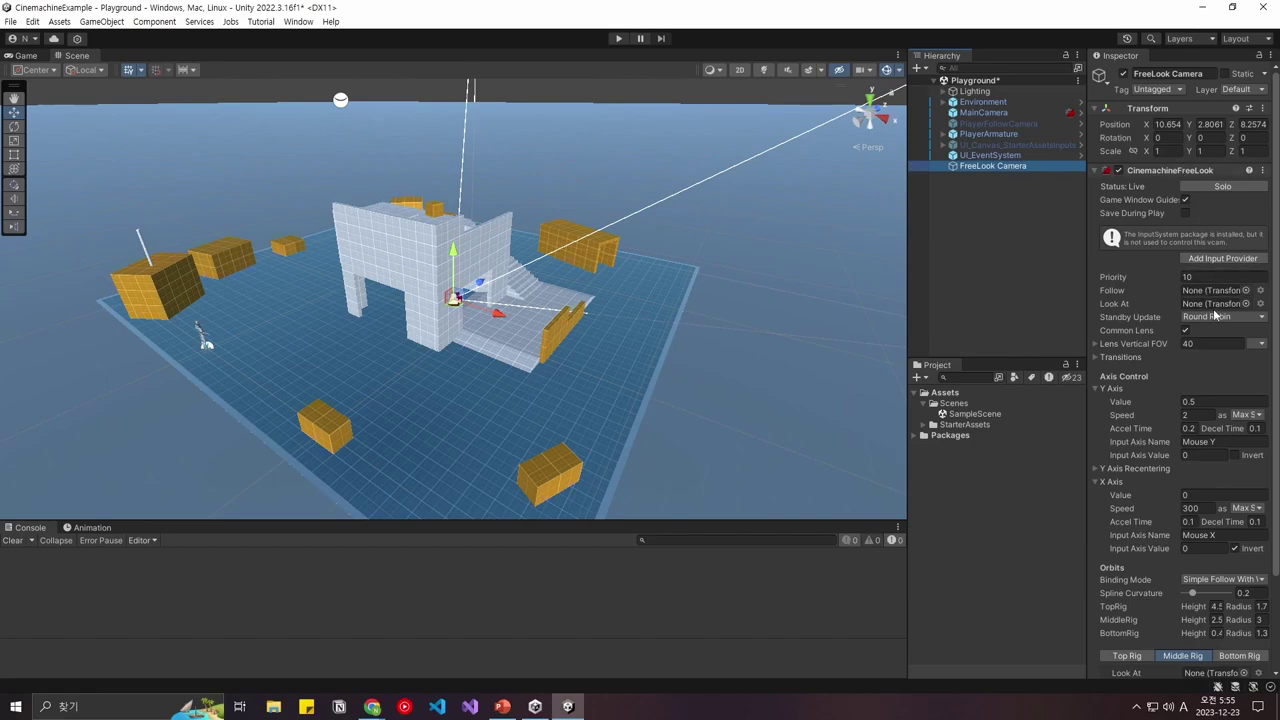
scroll(1227, 316, "down", 1)
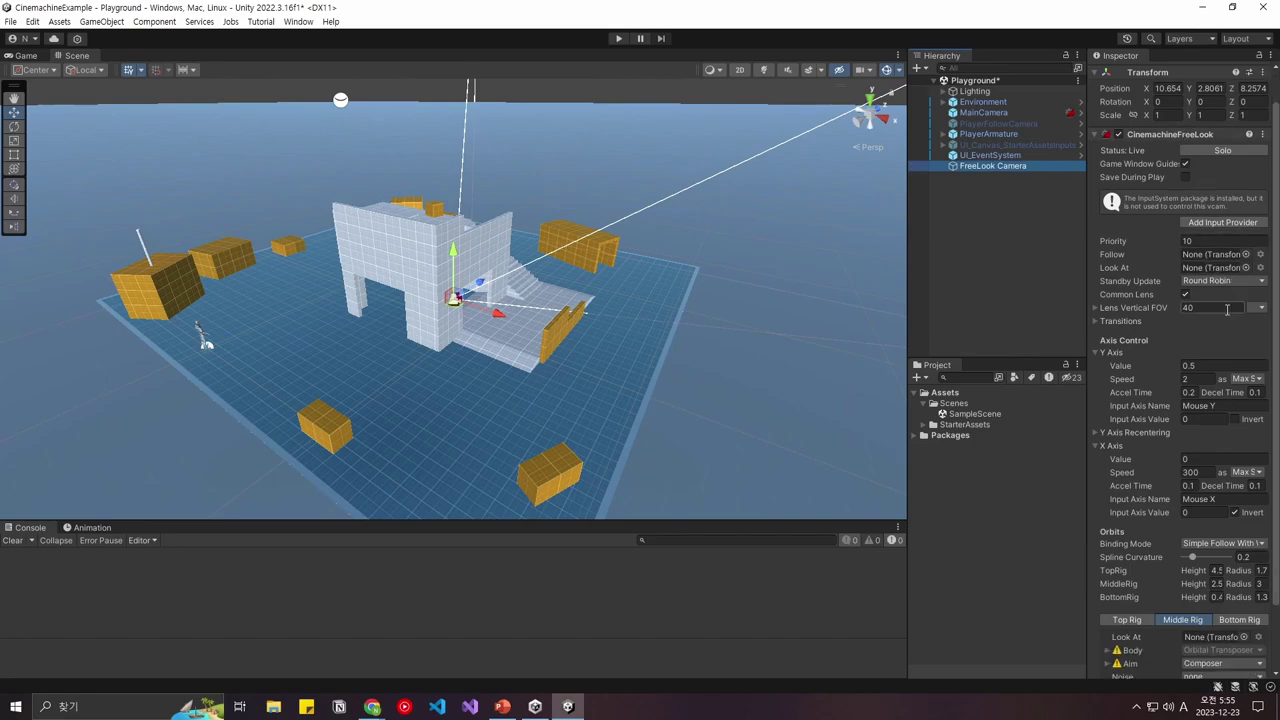
scroll(1227, 308, "up", 1)
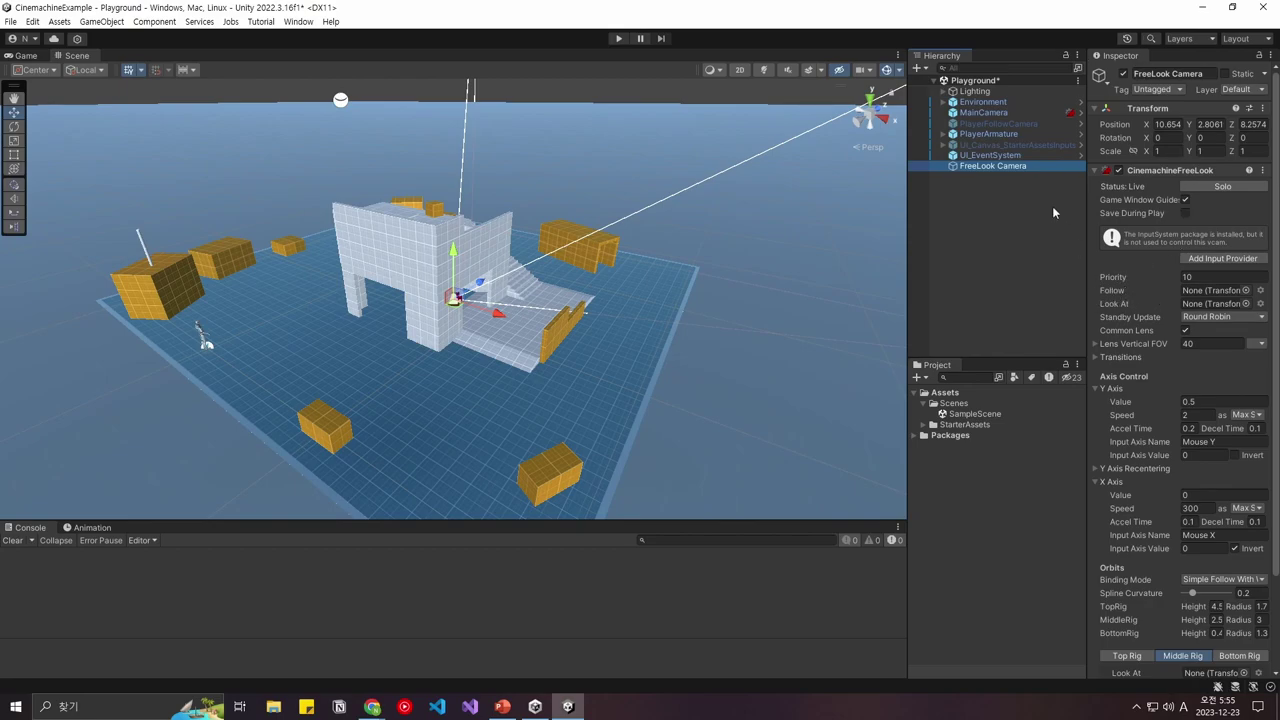
Set the FreeLook Camera's Follow target to PlayerArmature and its Look At target to PlayerCameraRoot
left_click_drag(985, 135, 1209, 294)
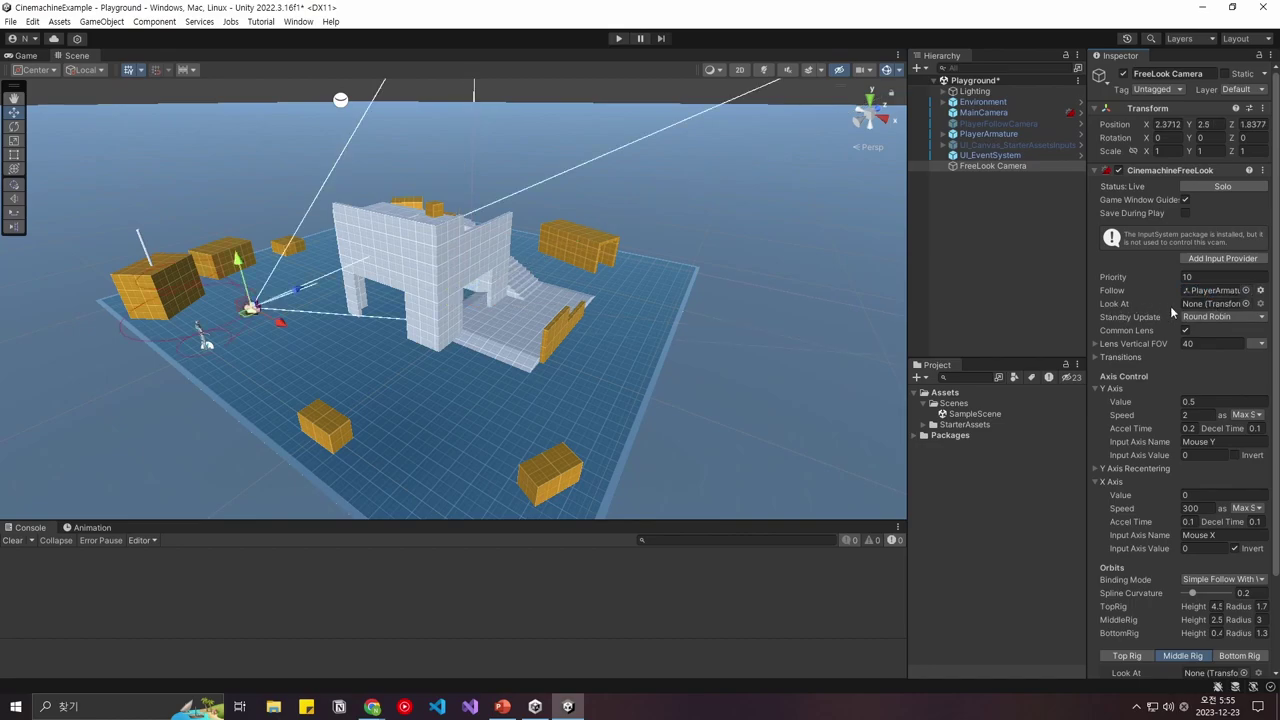
left_click(944, 134)
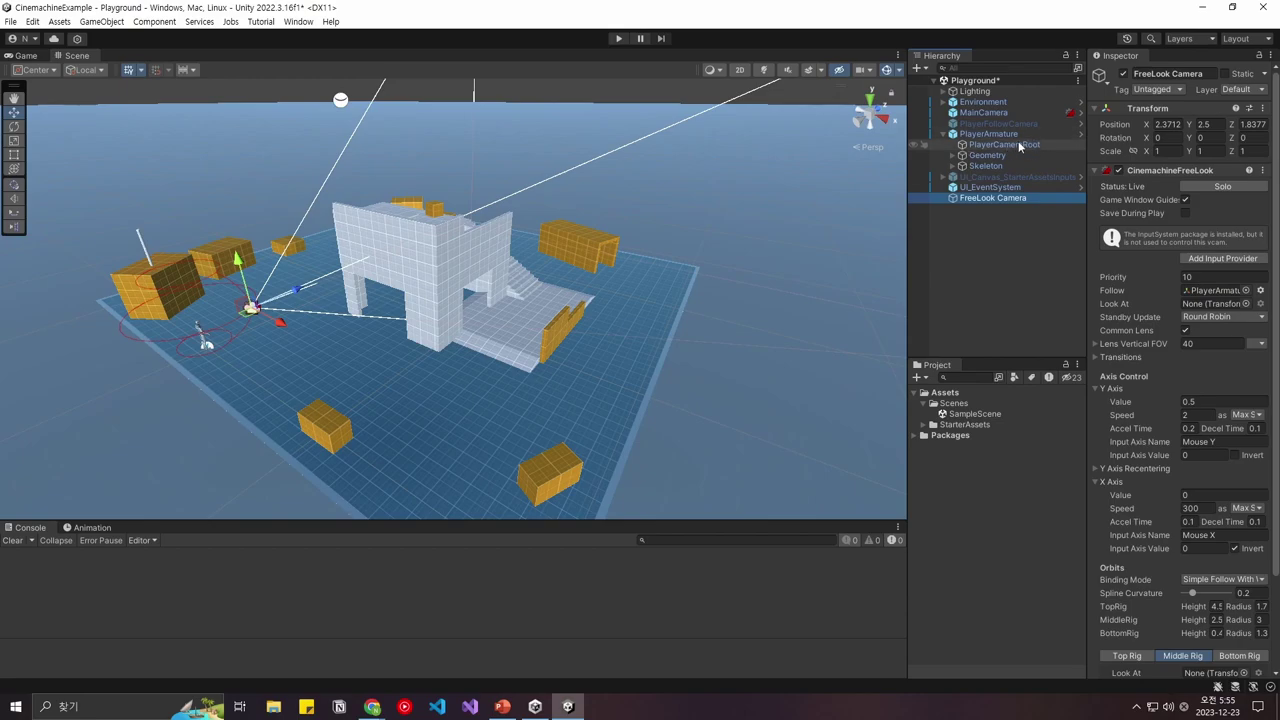
left_click_drag(1014, 142, 1205, 307)
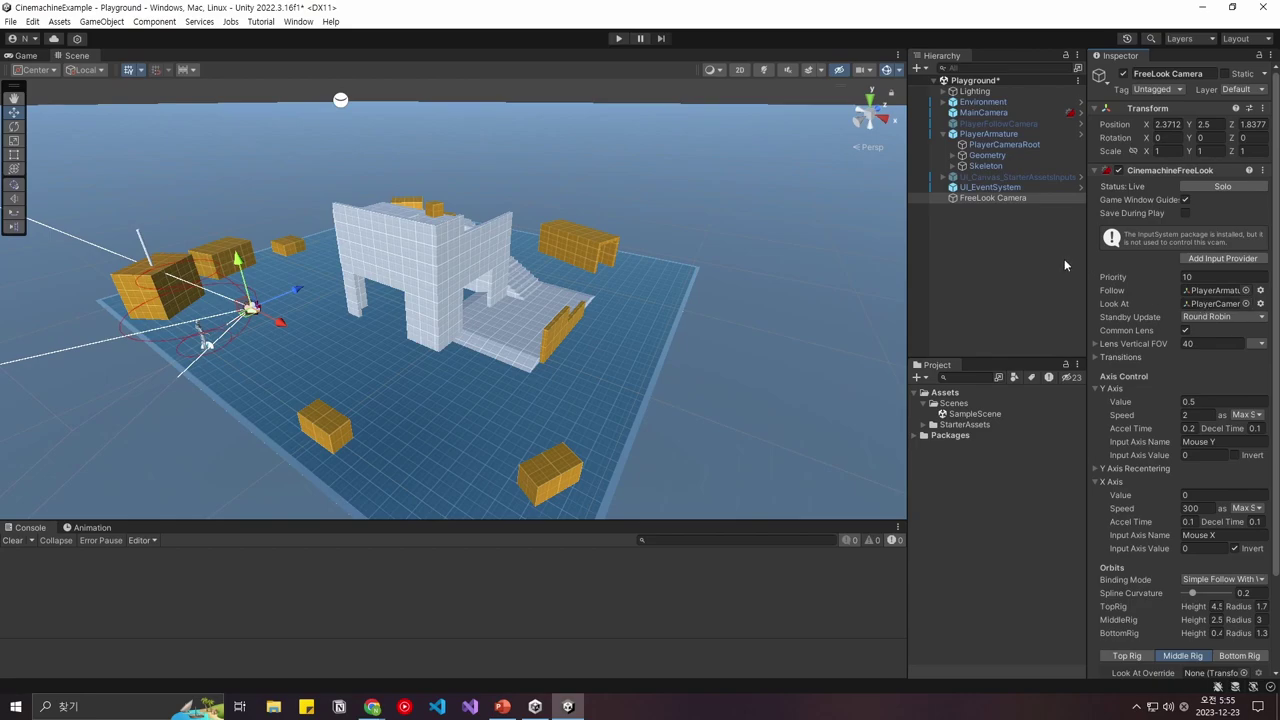
Play-test the FreeLook Camera around the character and exit play mode
left_click(617, 38)
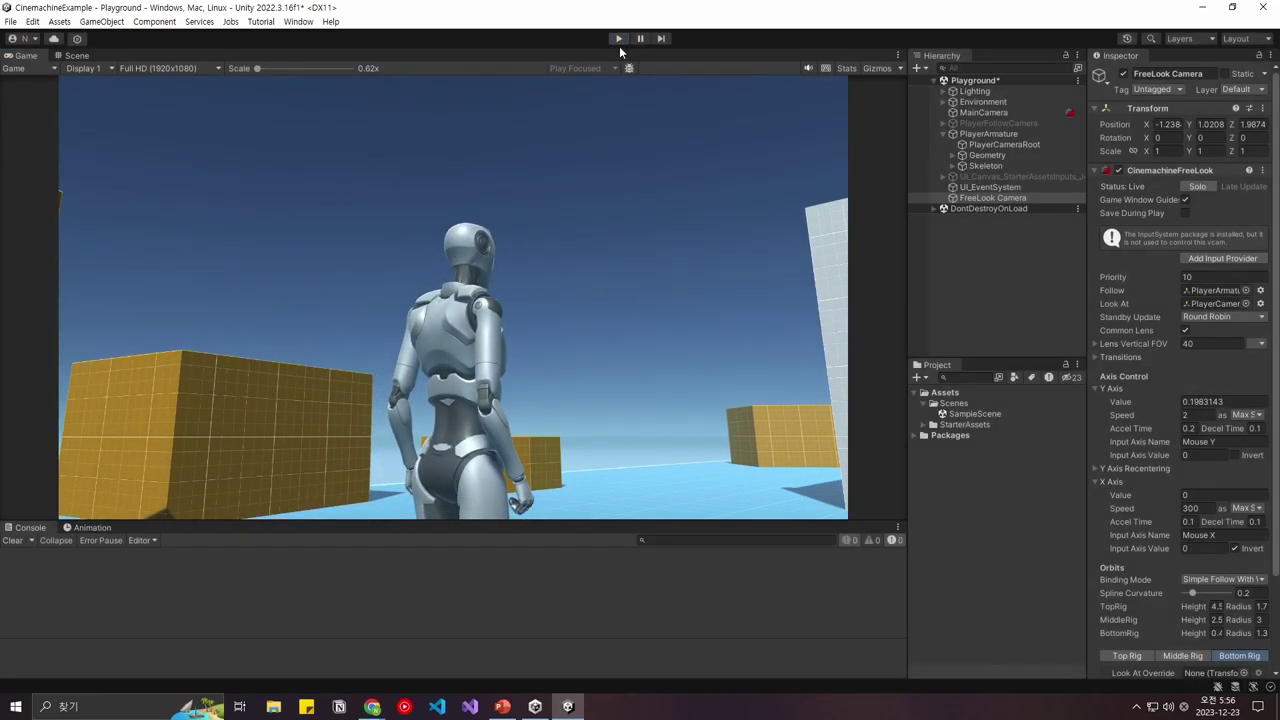
left_click(618, 39)
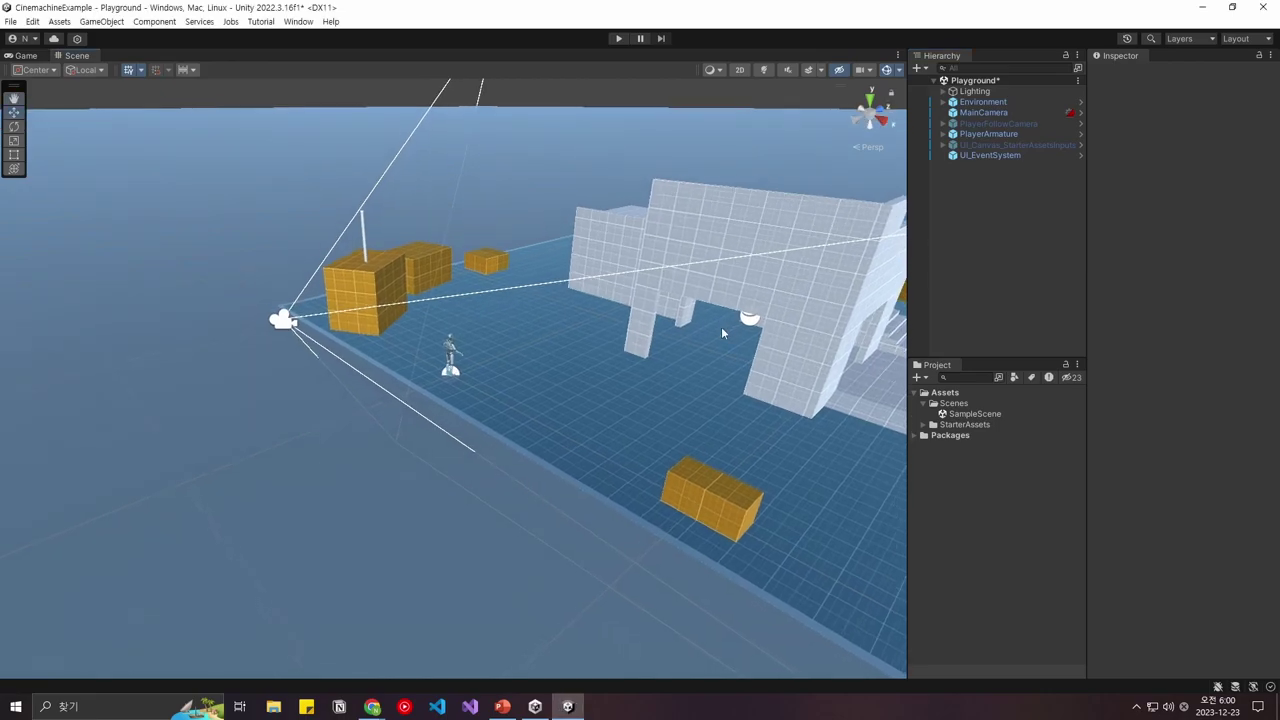
Add a Cinemachine Blend List Camera to the Playground scene and expand it to show its child cameras
right_click(986, 187)
mouse_move(1046, 527)
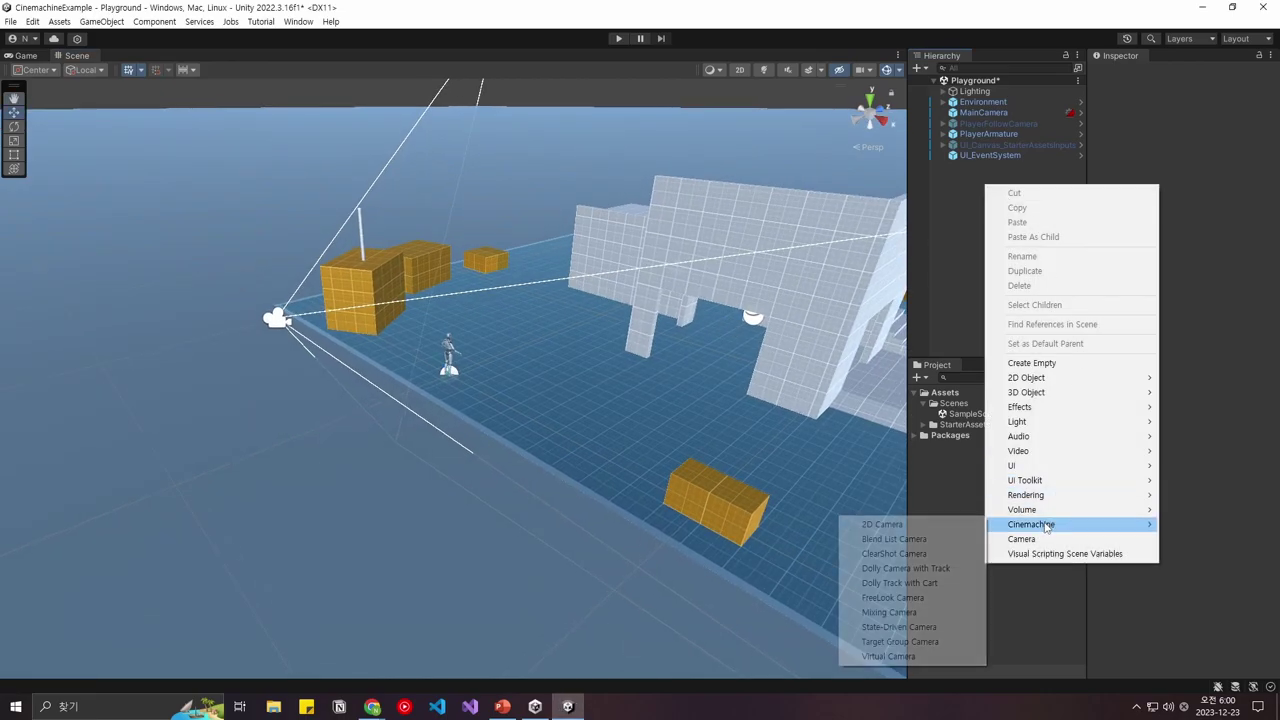
left_click(907, 541)
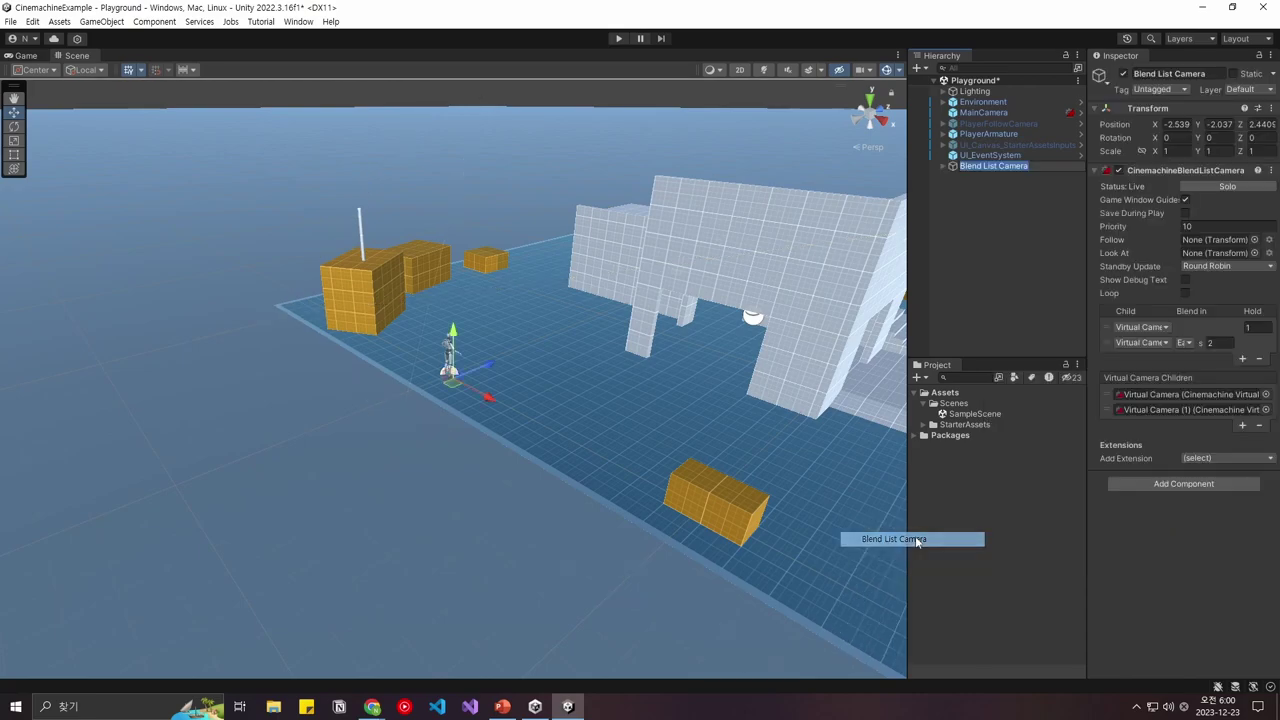
left_click(965, 184)
left_click(944, 166)
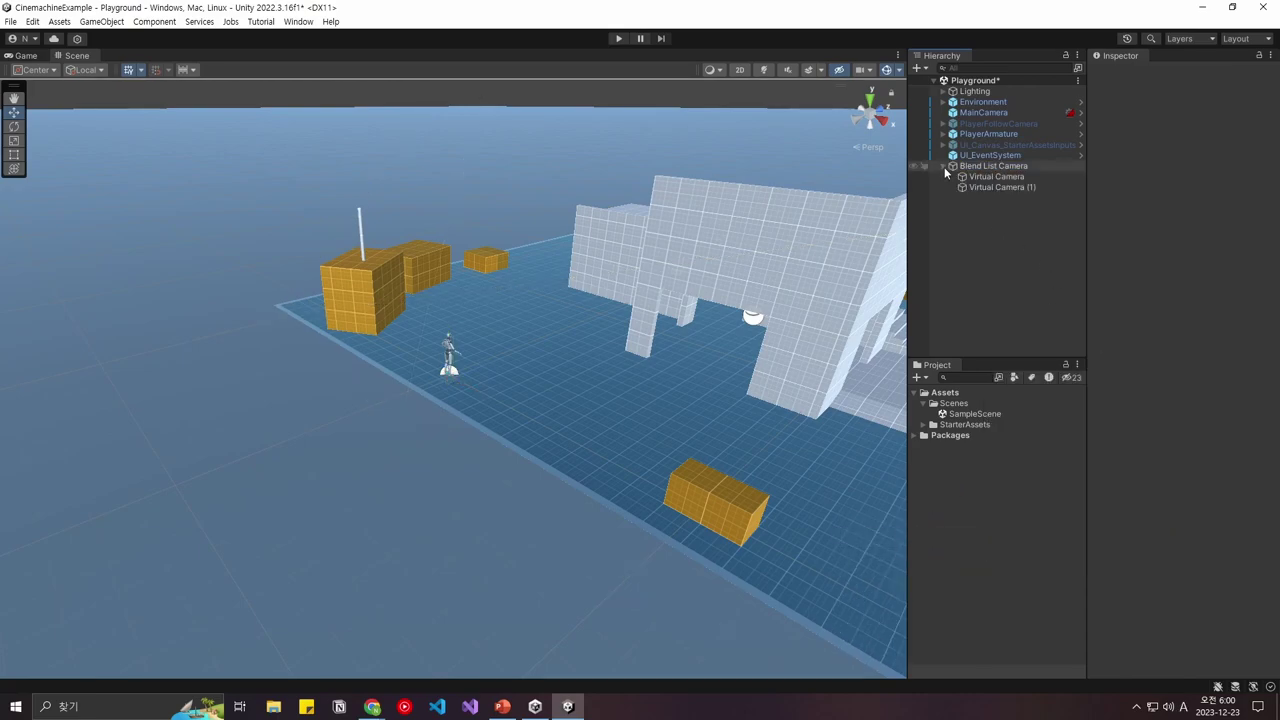
Compare the CinemachineVirtualCamera settings of the Blend List Camera's two children, Virtual Camera and Virtual Camera (1)
left_click(998, 177)
left_click(999, 187)
left_click(1006, 177)
left_click(1008, 187)
left_click(1010, 177)
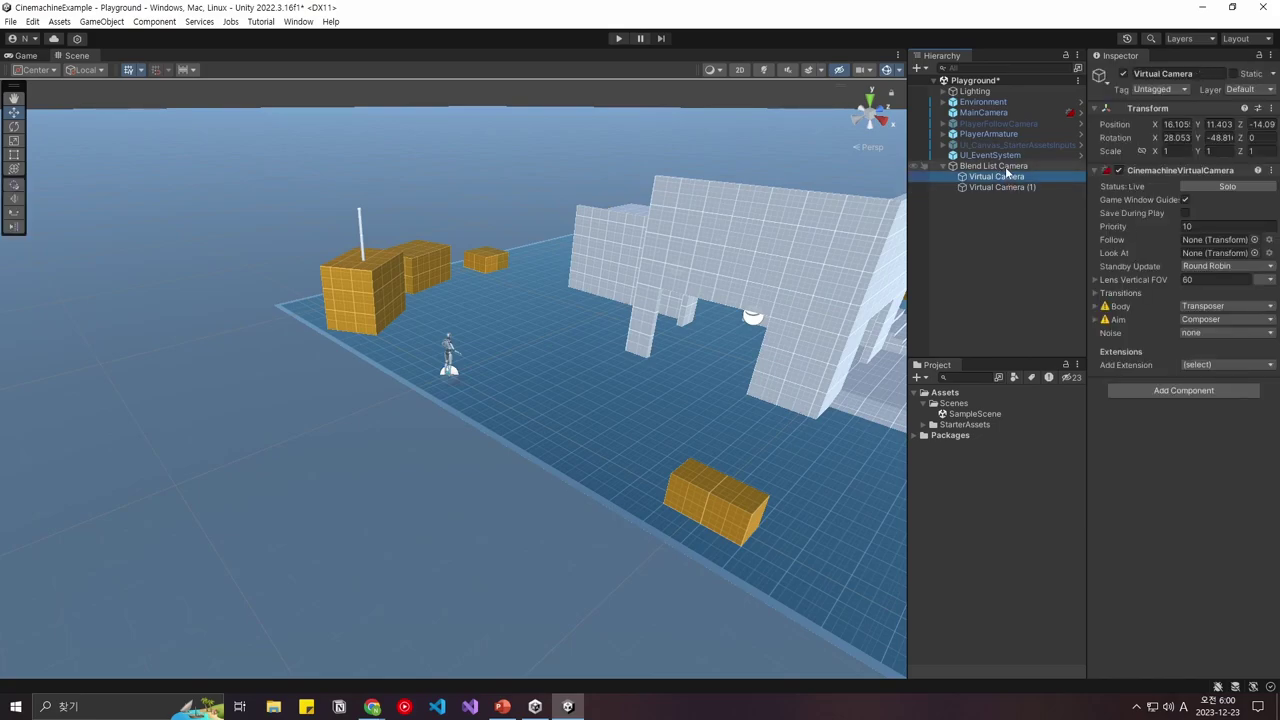
left_click(1010, 187)
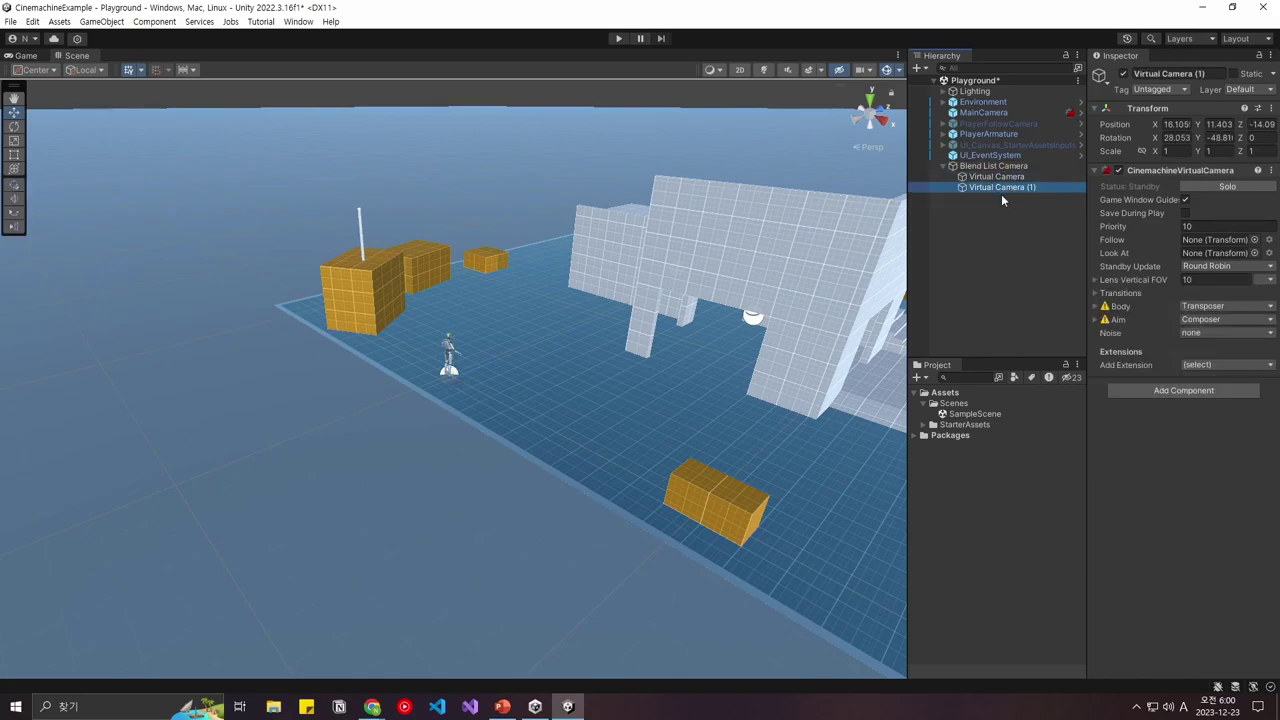
left_click(1016, 177)
left_click(1015, 187)
left_click(1015, 176)
left_click(1015, 187)
left_click(1015, 176)
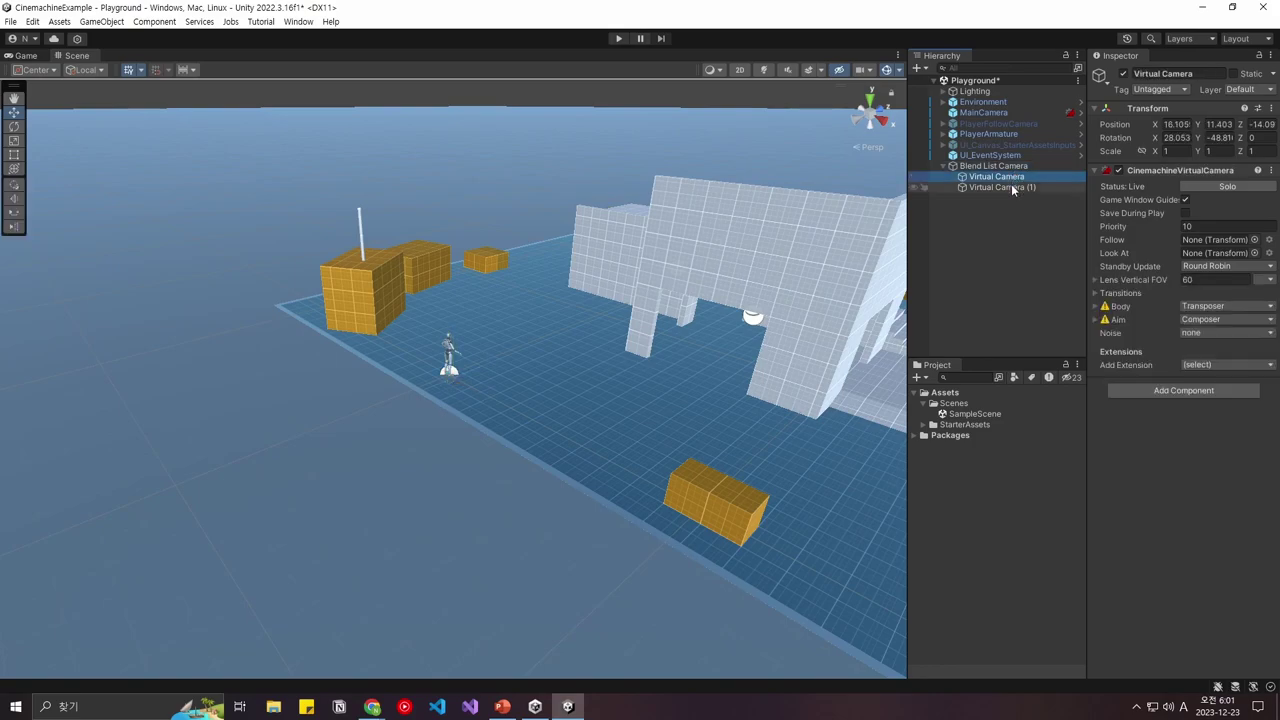
key("F2")
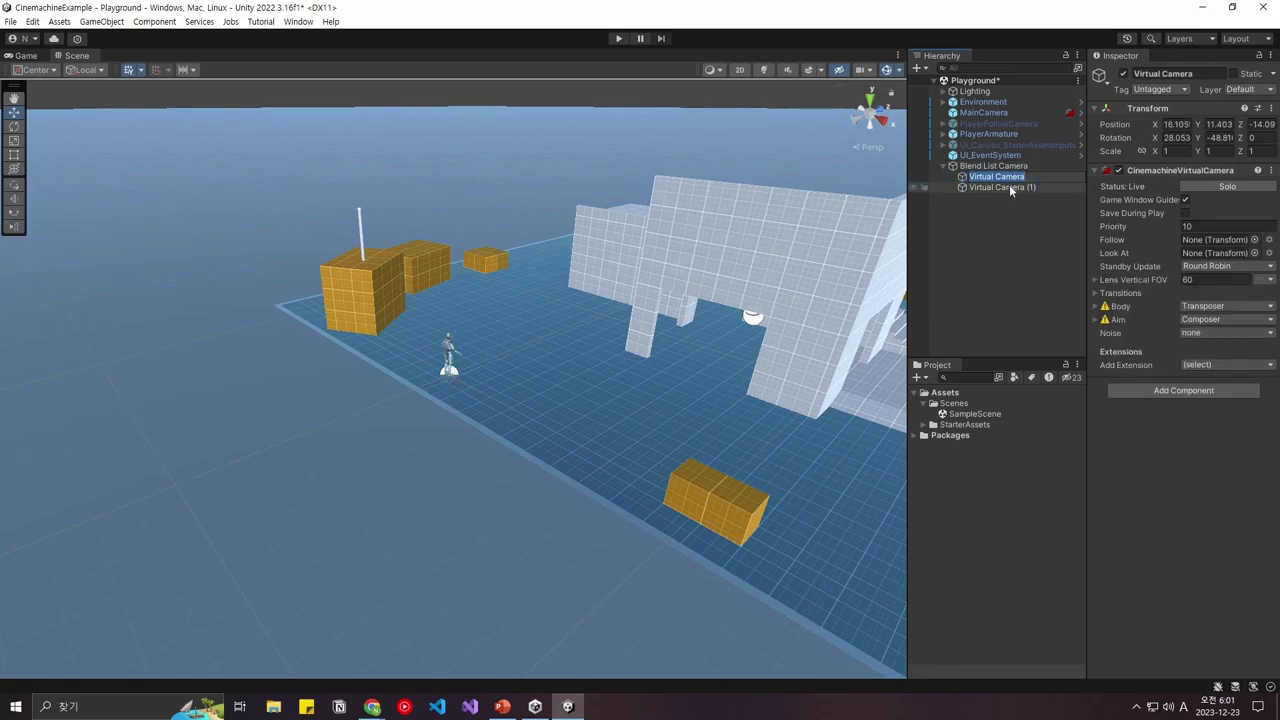
left_click(1012, 200)
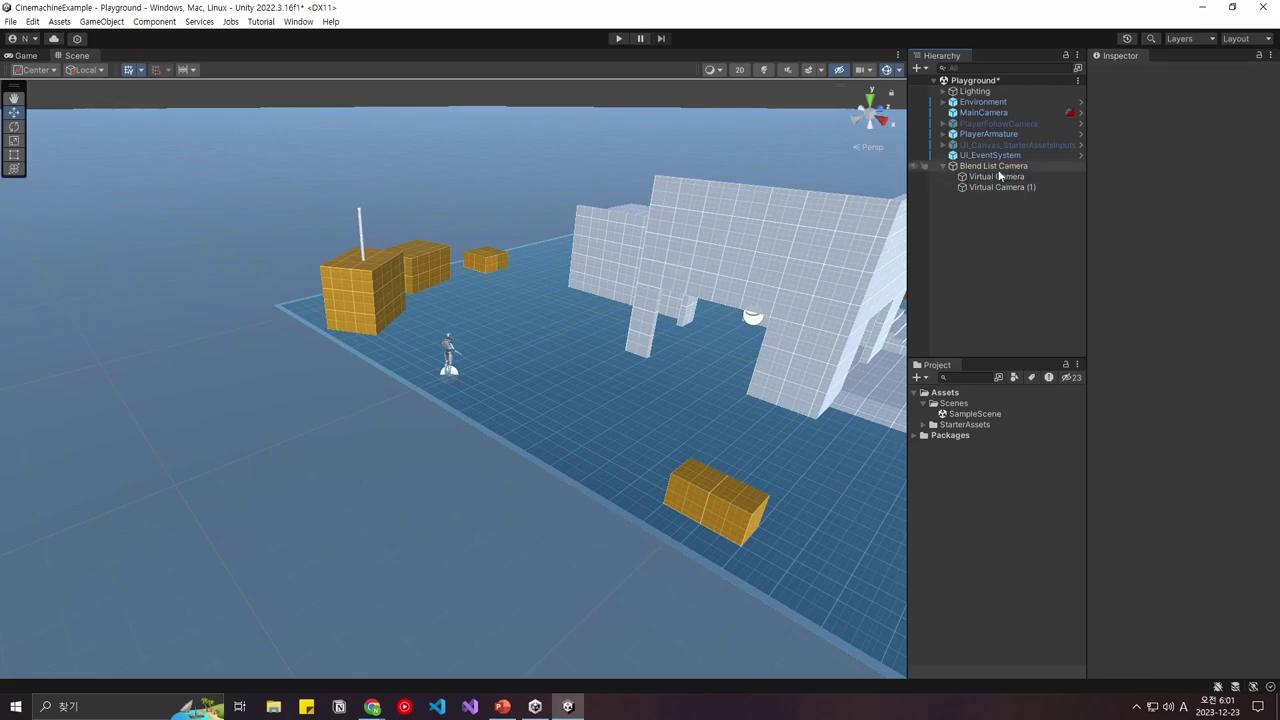
Set the Look At target of both child virtual cameras to PlayerArmature
left_click(1004, 177)
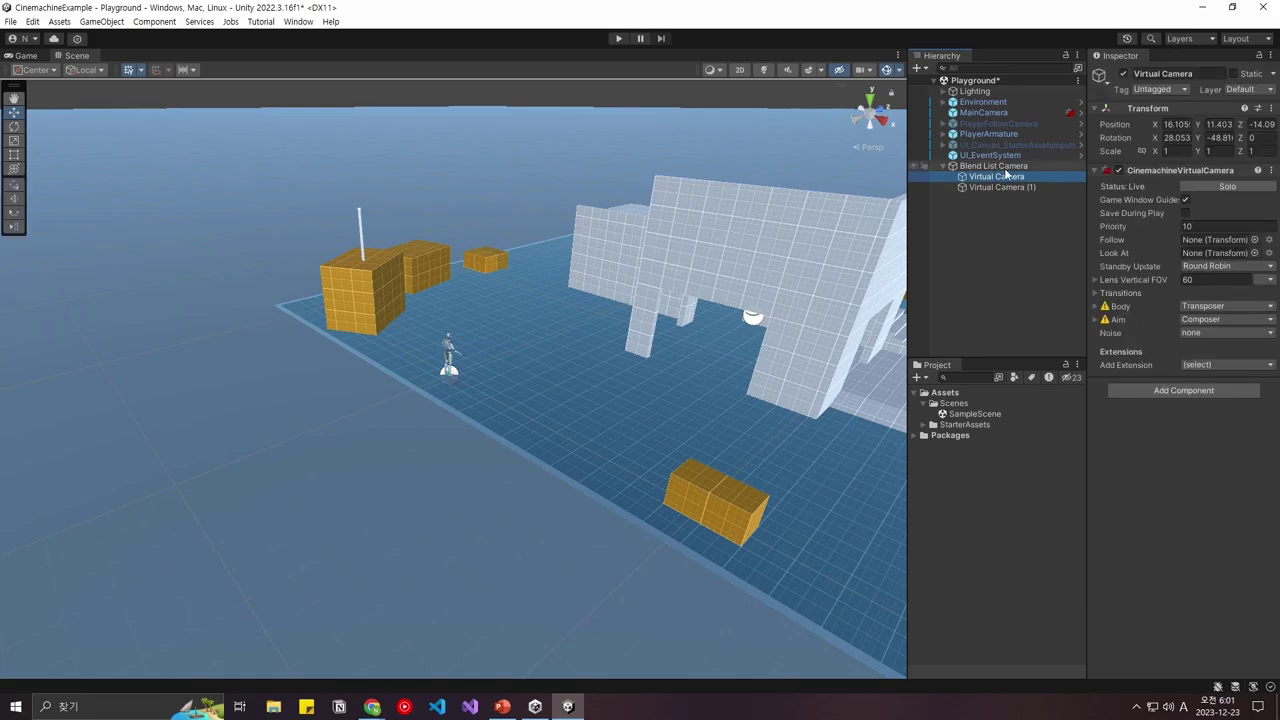
left_click(1014, 187, "shift")
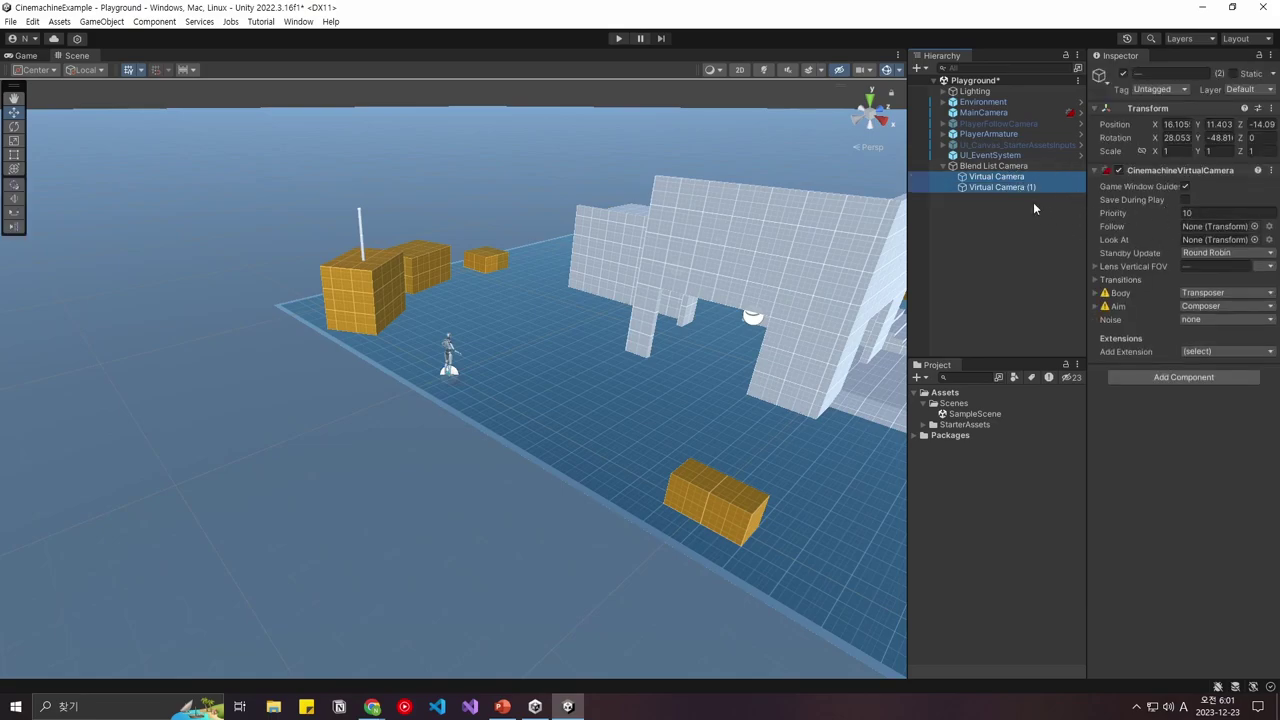
left_click_drag(990, 134, 1212, 240)
Align the first child, Virtual Camera, with a raised scene view looking down at the character
left_click(998, 168)
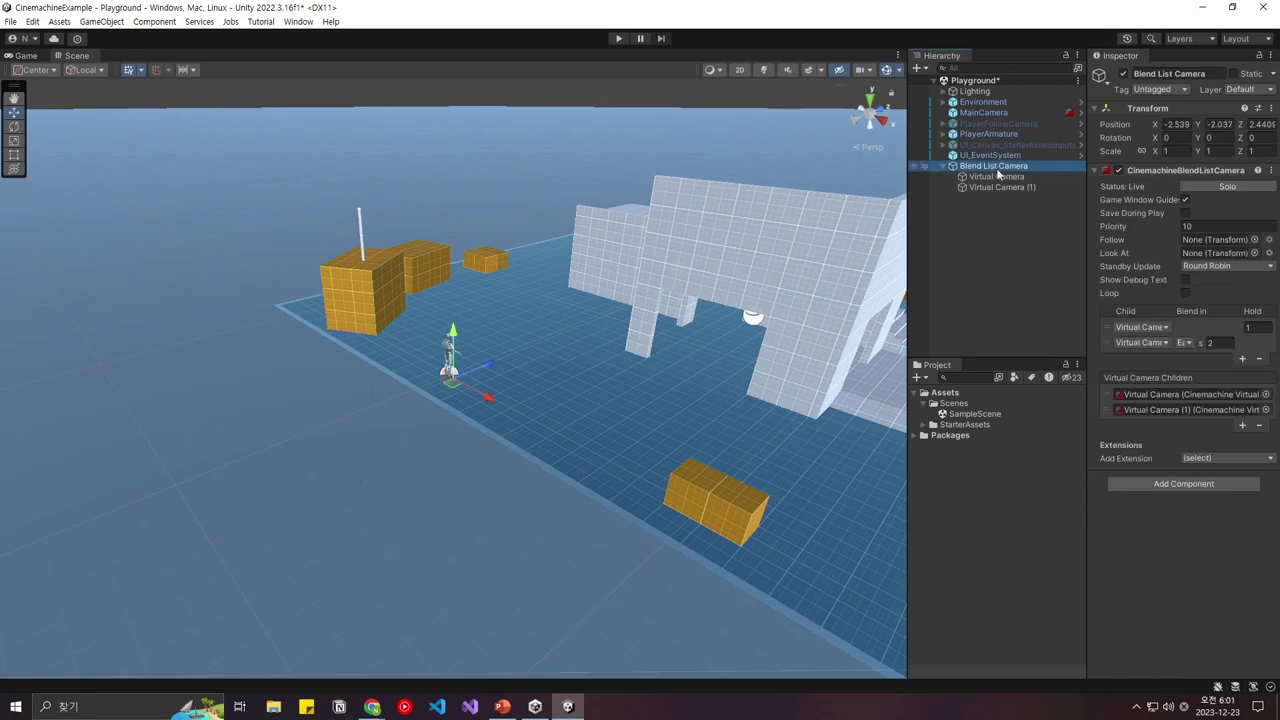
left_click(1000, 176)
left_click_drag(660, 300, 677, 417, "alt")
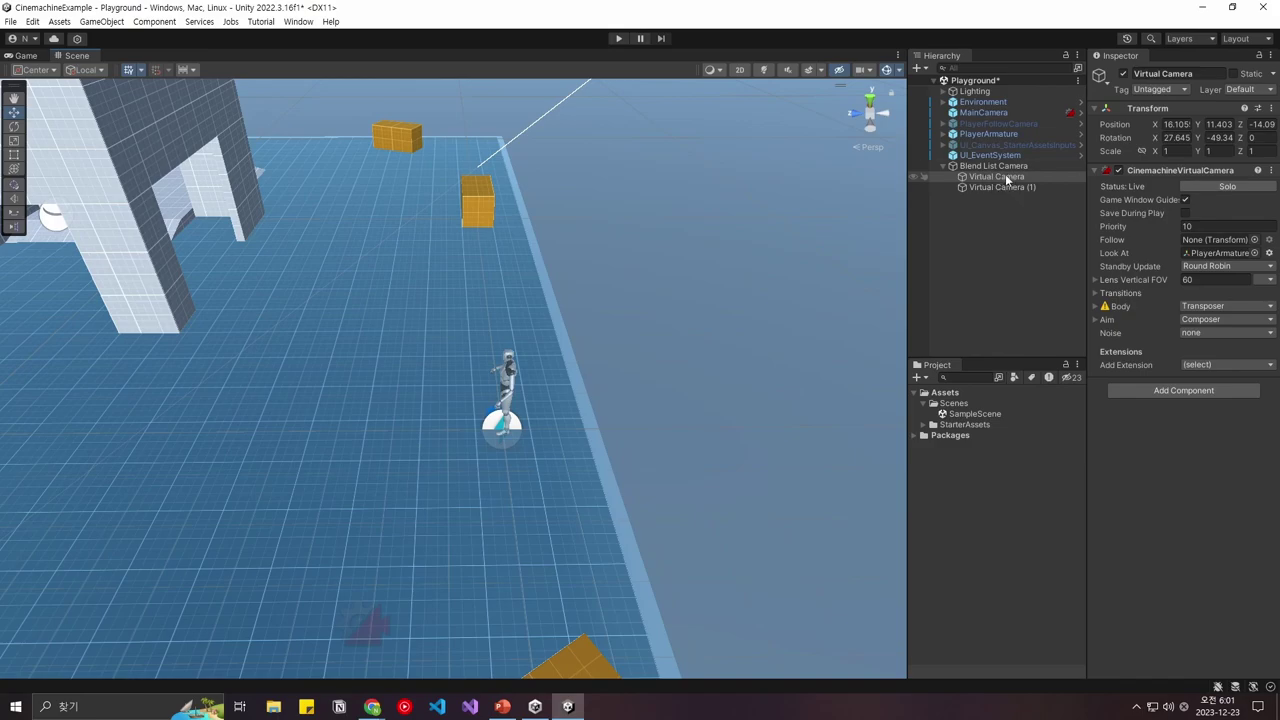
left_click_drag(730, 295, 253, 290, "alt")
key("ctrl+shift+f")
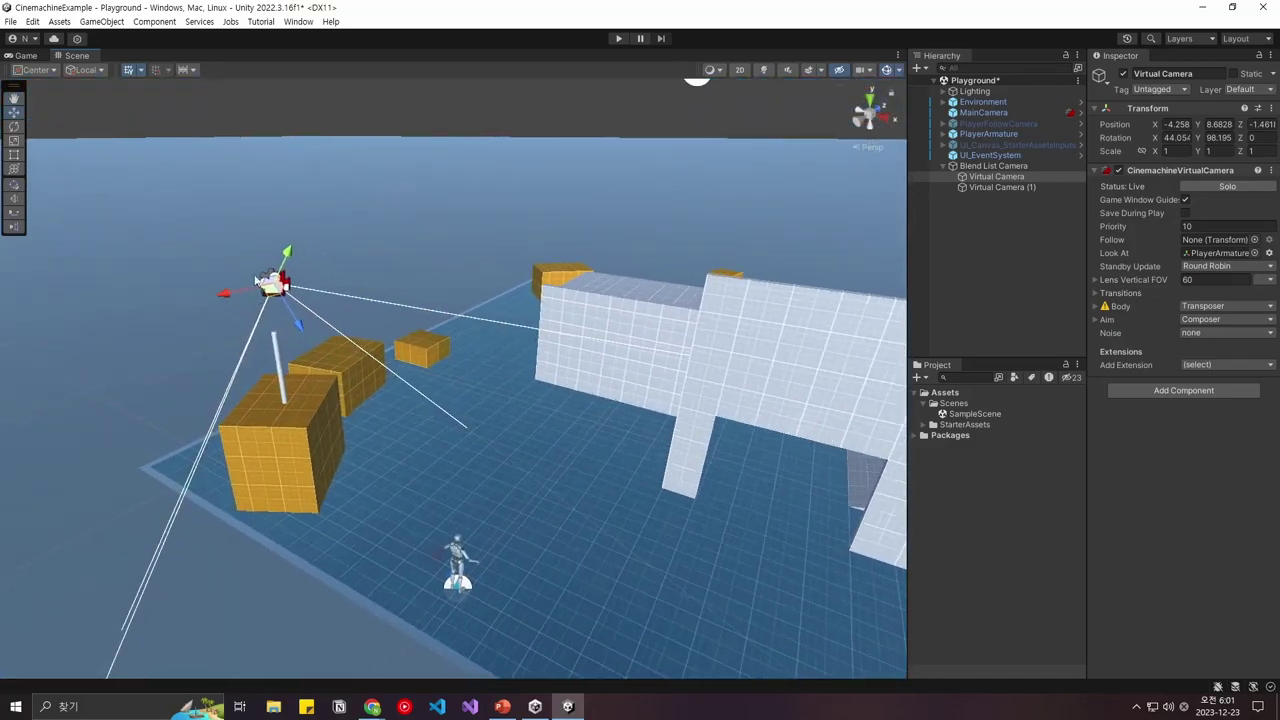
Align the second child, Virtual Camera (1), with a scene view from a different side of the character
left_click_drag(483, 351, 620, 336, "alt")
left_click(990, 188)
left_click_drag(800, 400, 451, 312, "alt")
key("ctrl+shift+f")
left_click_drag(609, 363, 1000, 200, "alt")
Enable Loop on the Blend List Camera and set the Hold time of both child cameras to 2
left_click(995, 165)
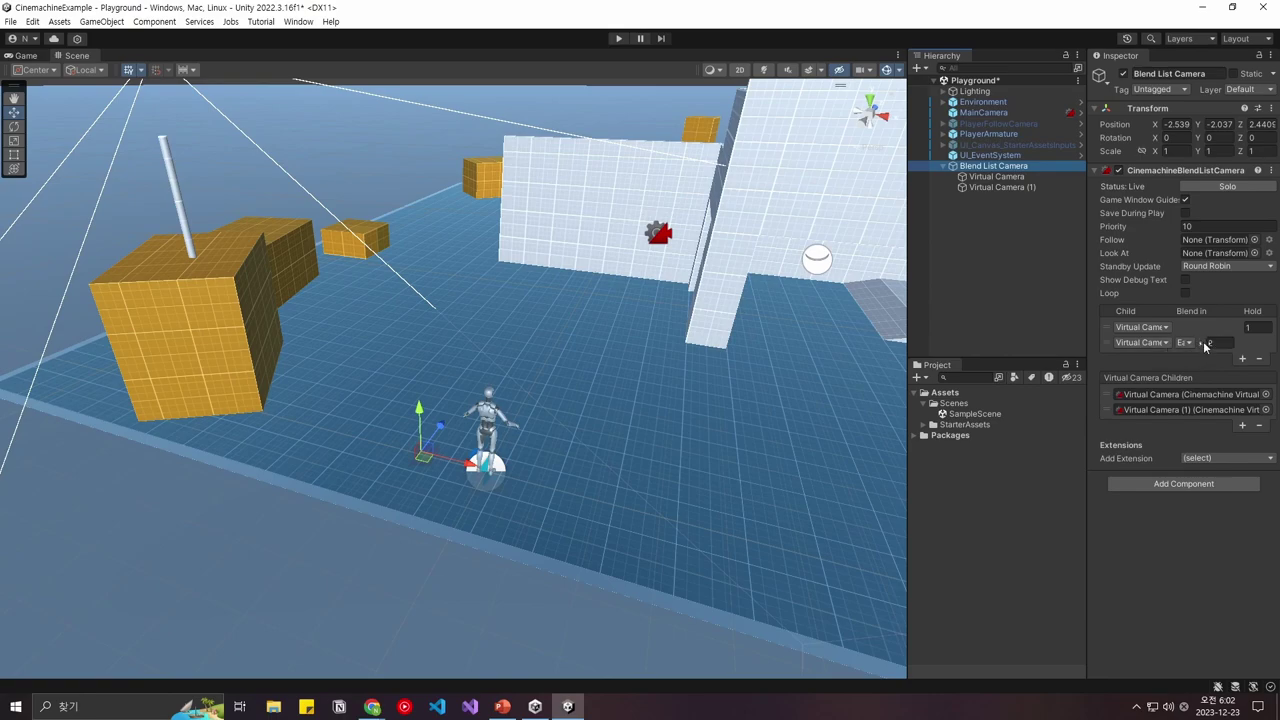
left_click(1262, 327)
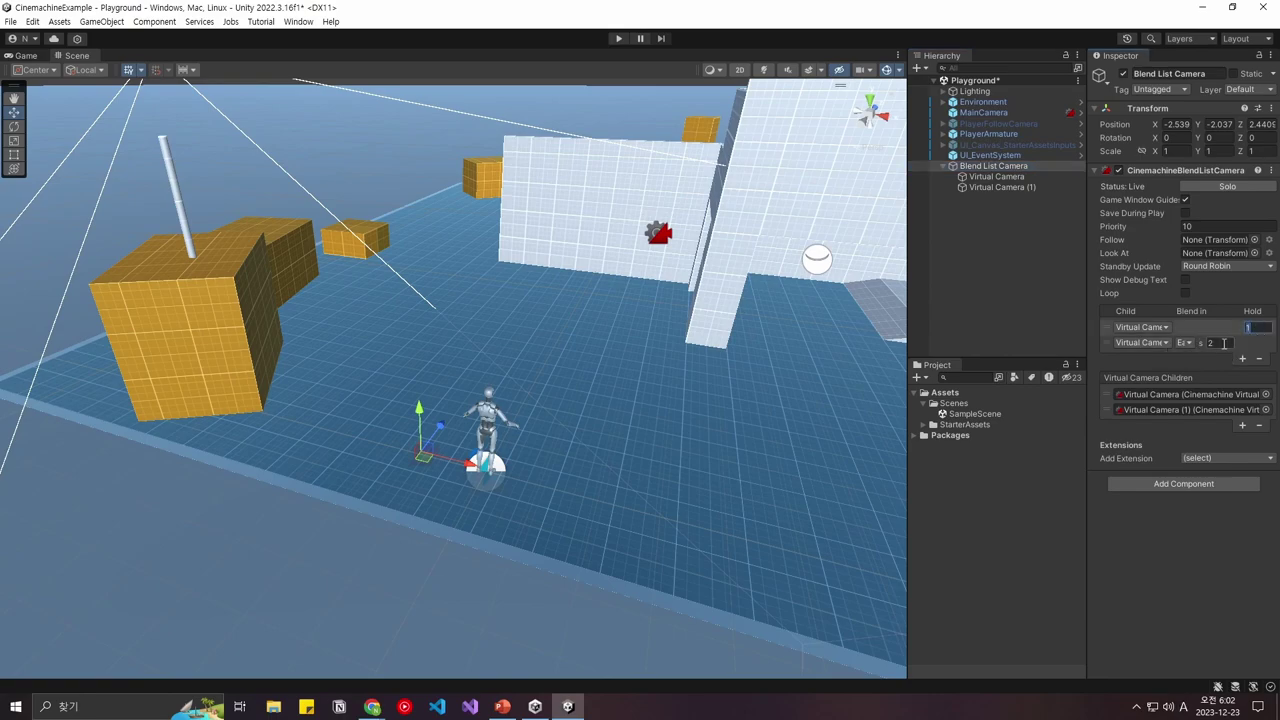
left_click(1186, 293)
left_click(1193, 326)
left_click(1206, 328)
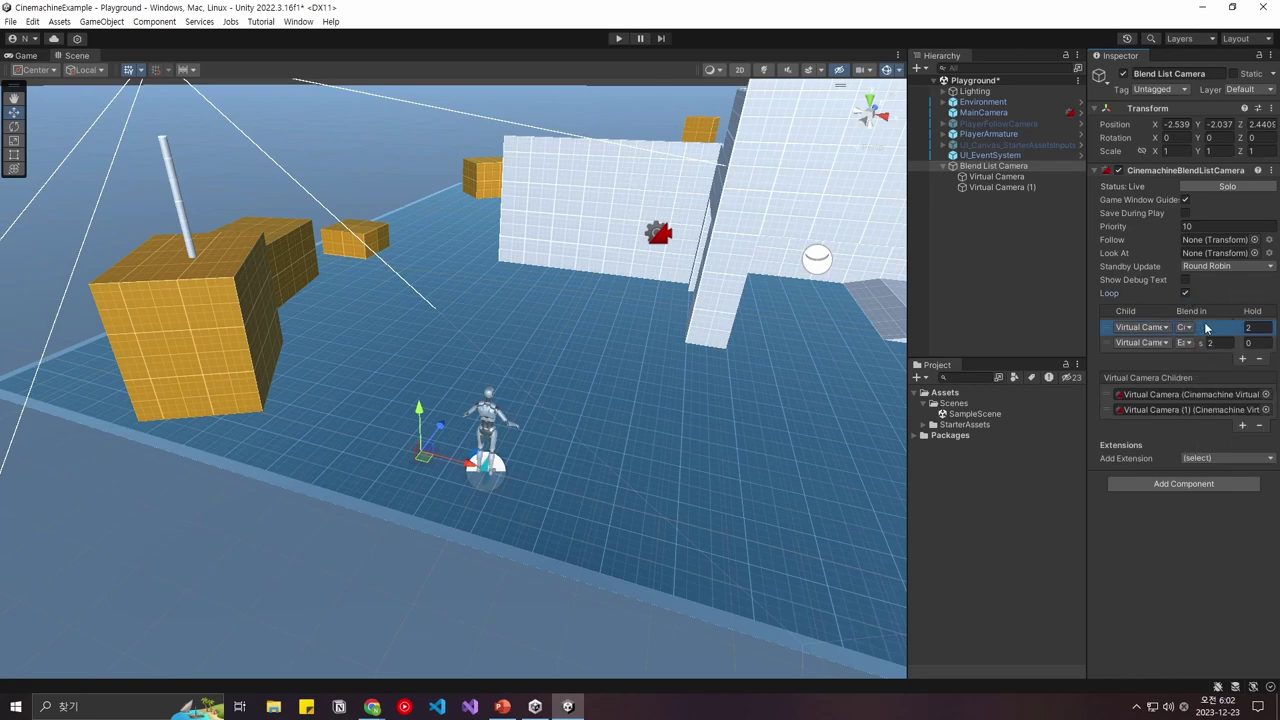
left_click(1260, 344)
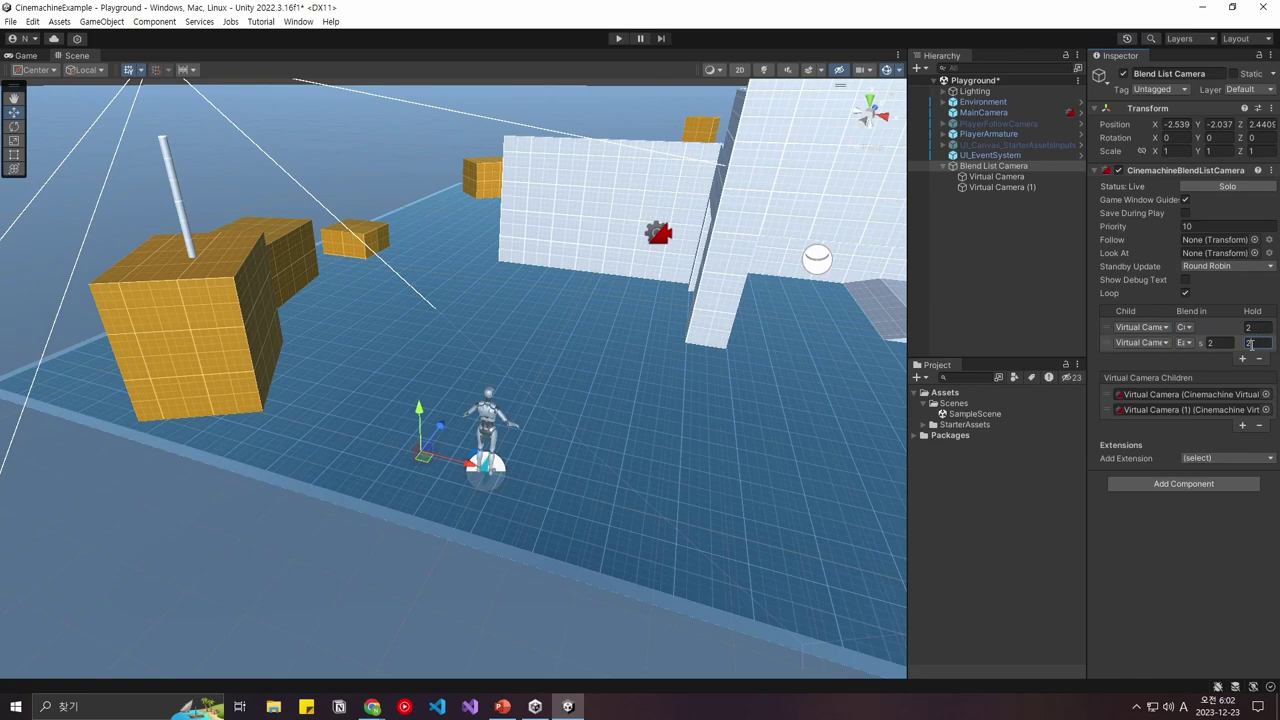
left_click(1048, 270)
left_click(1020, 167)
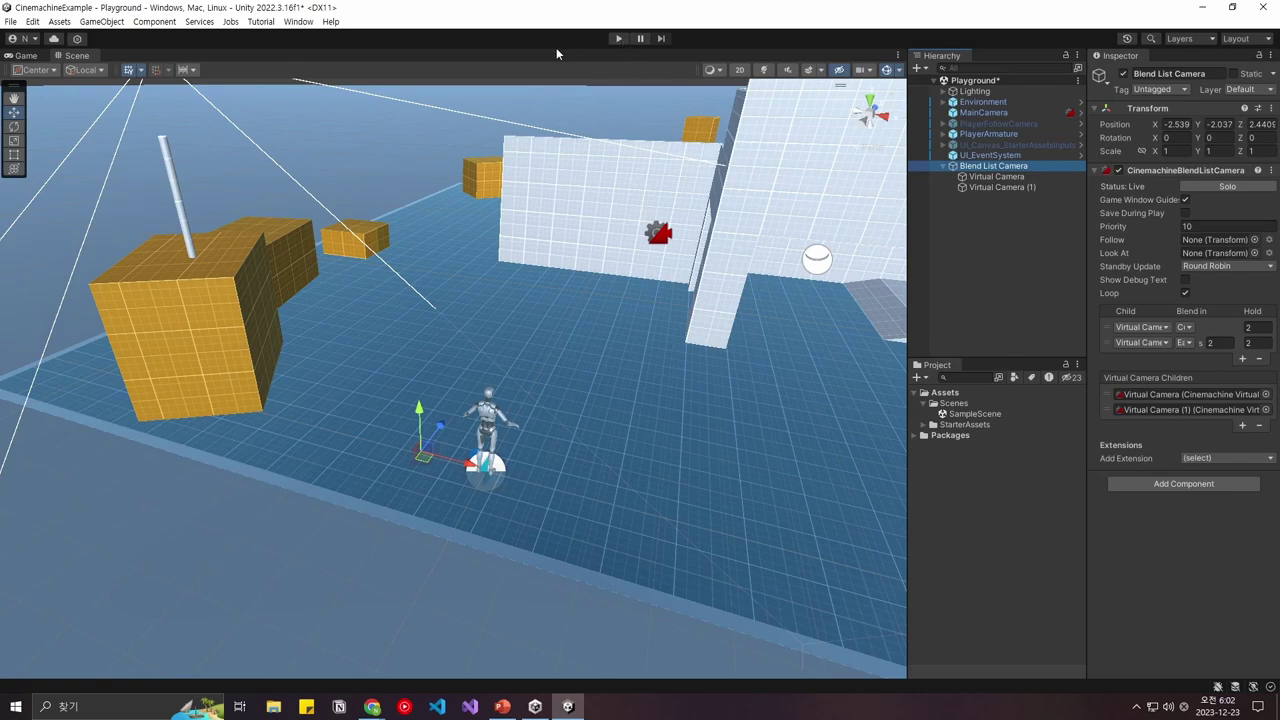
Play the scene to check the looping blend between the two child cameras, and stop playback
left_click(619, 38)
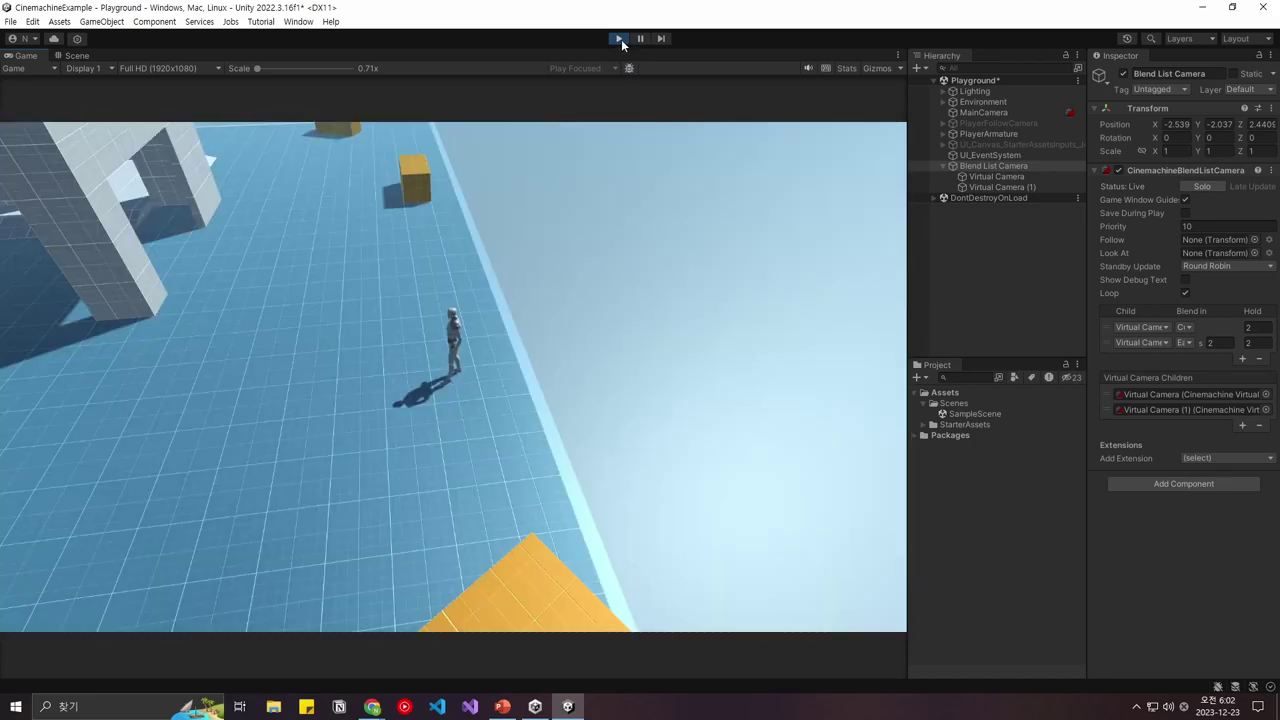
left_click(619, 38)
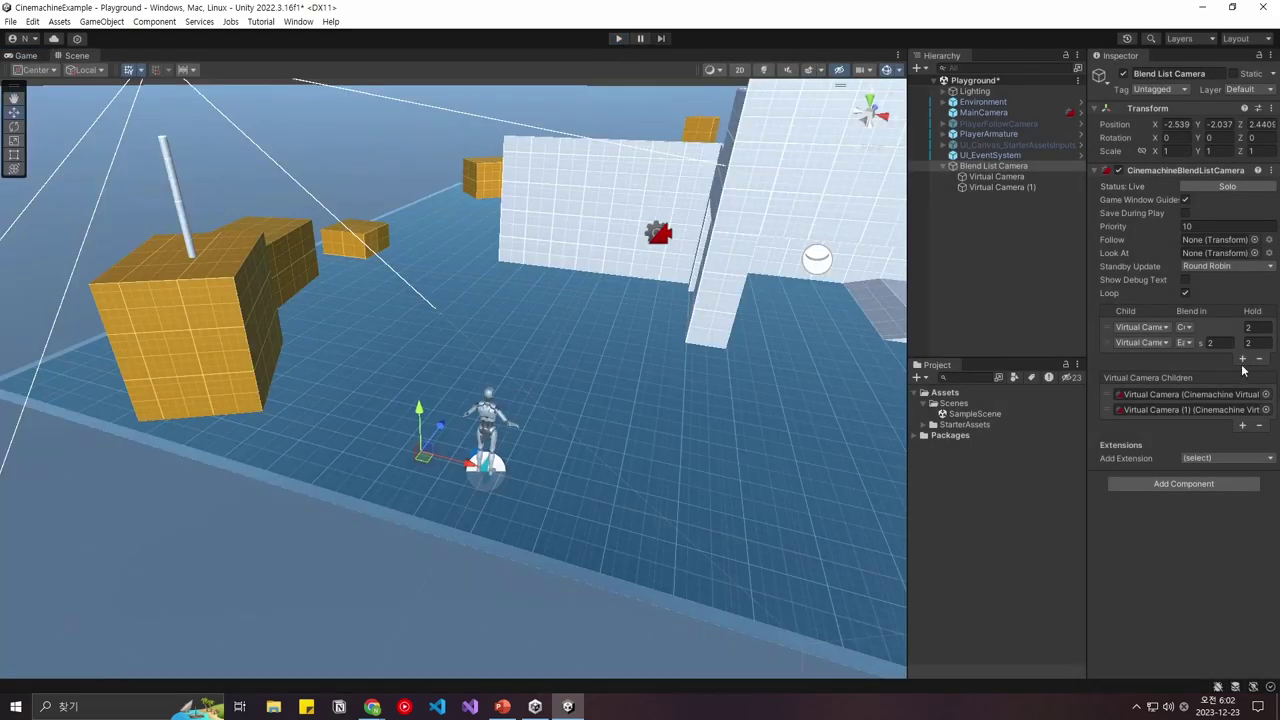
left_click(1192, 333)
left_click(1205, 330)
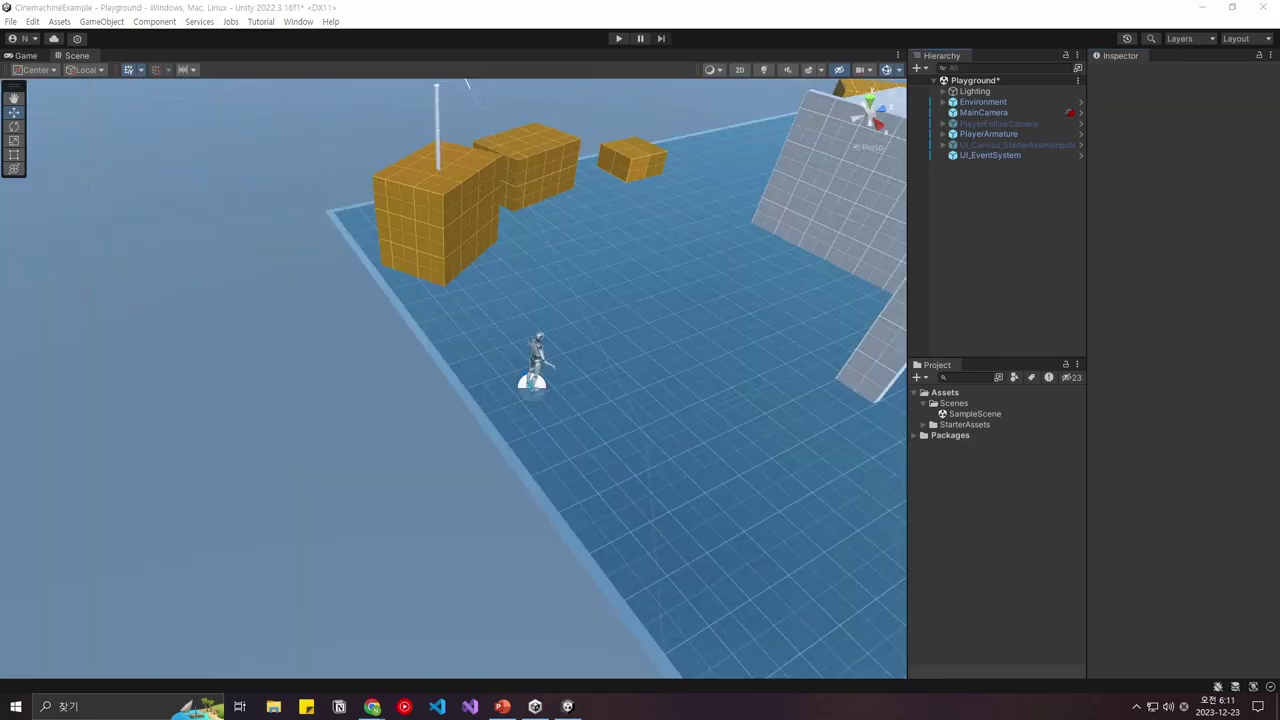
Create a Cinemachine State-Driven Camera at the root of the Playground scene, keeping its default name
right_click(987, 202)
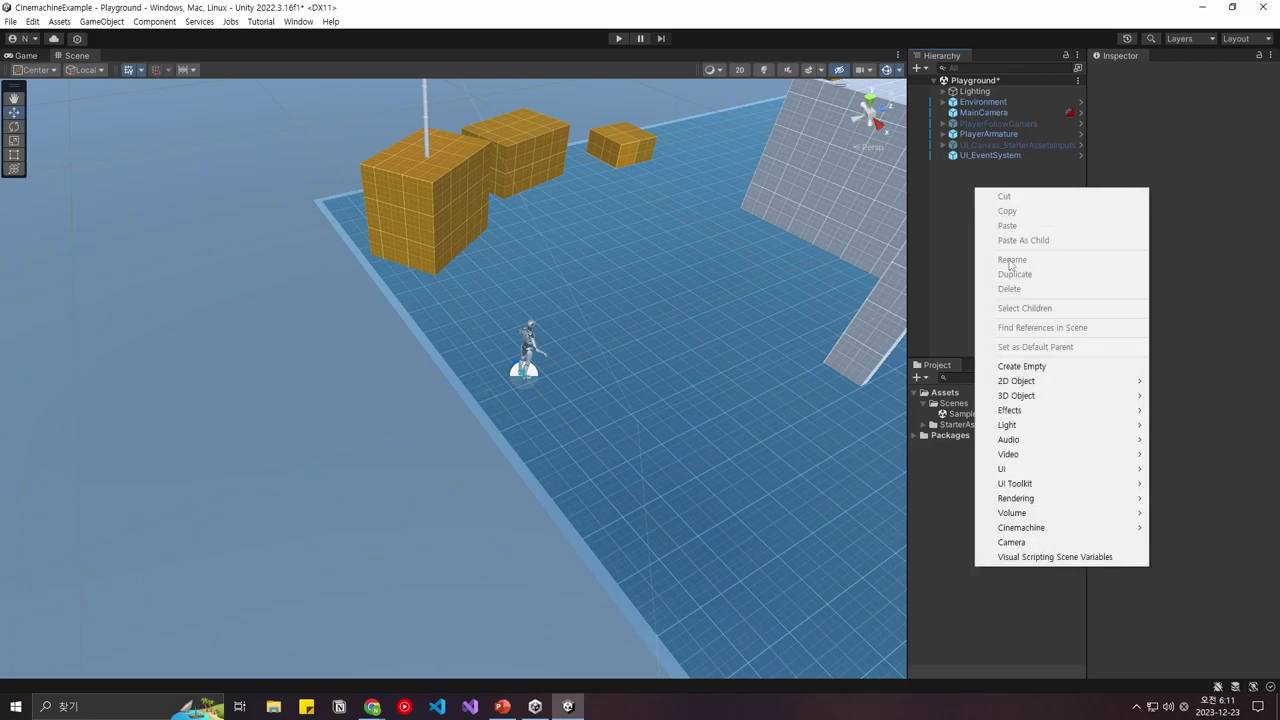
mouse_move(1040, 530)
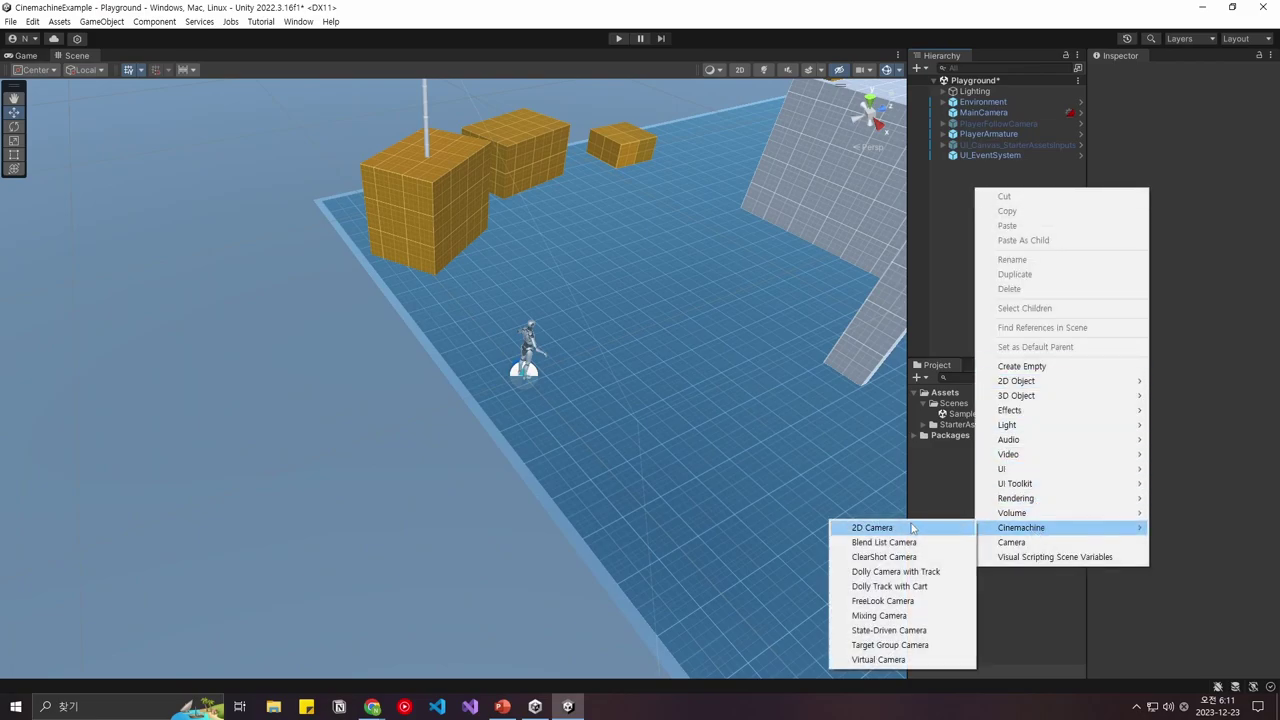
left_click(889, 630)
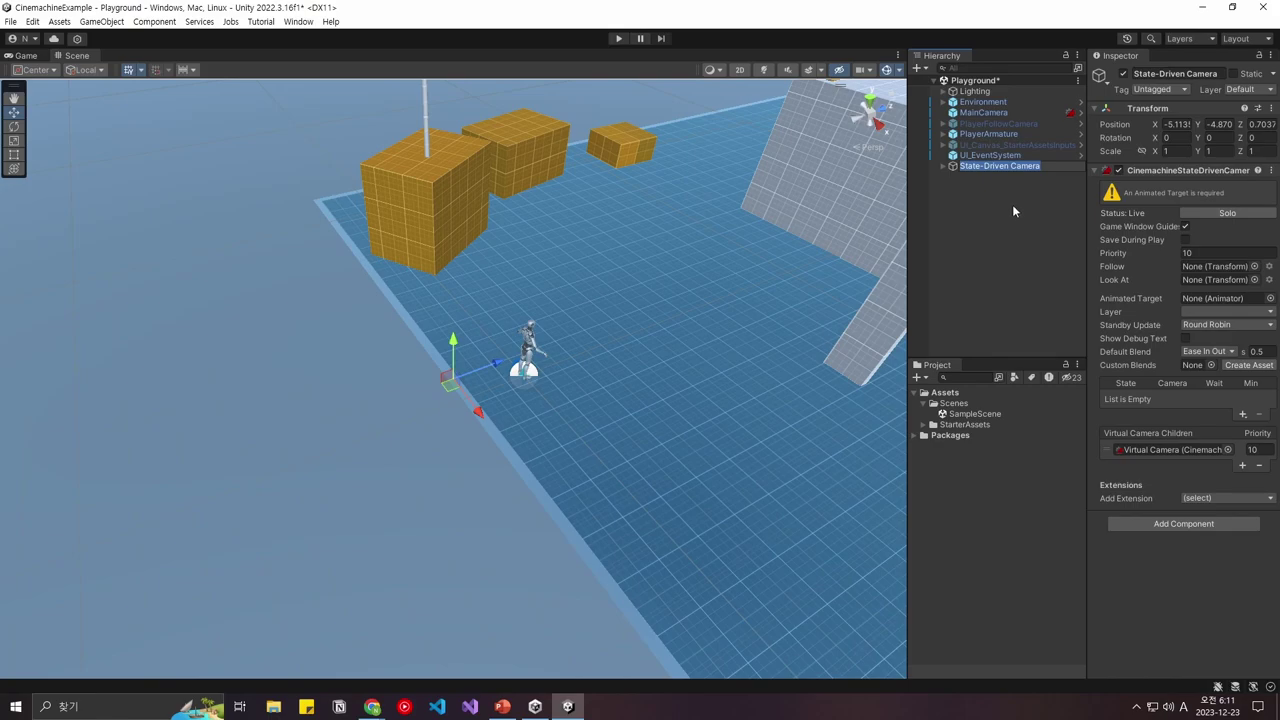
left_click(961, 166)
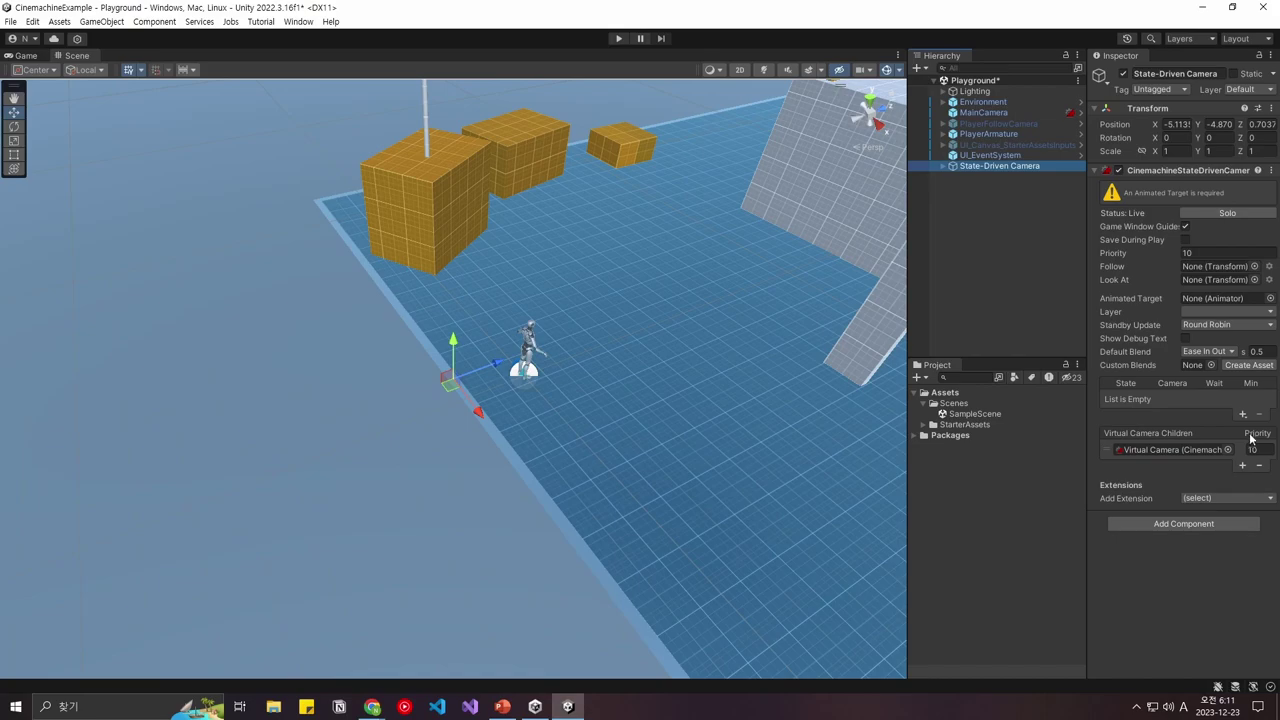
left_click(1243, 470)
left_click(1244, 485)
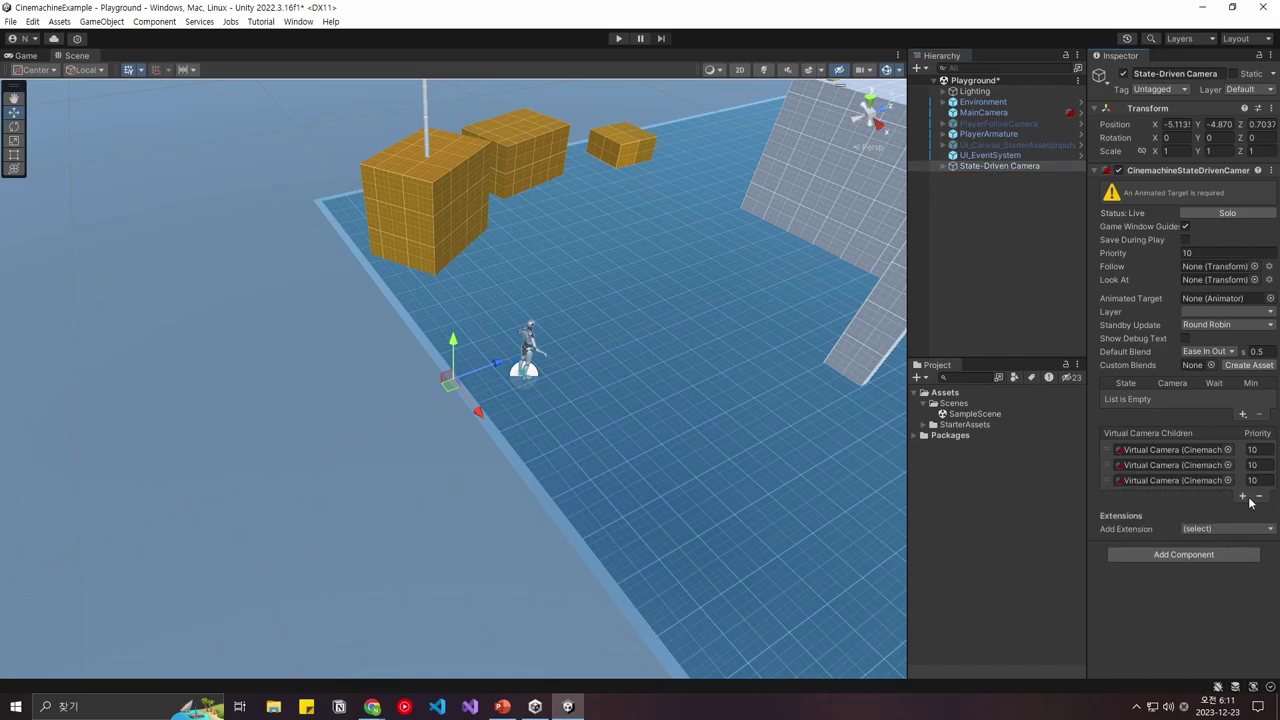
left_click(1243, 496)
left_click(1259, 511)
left_click(1259, 496)
left_click(1259, 481)
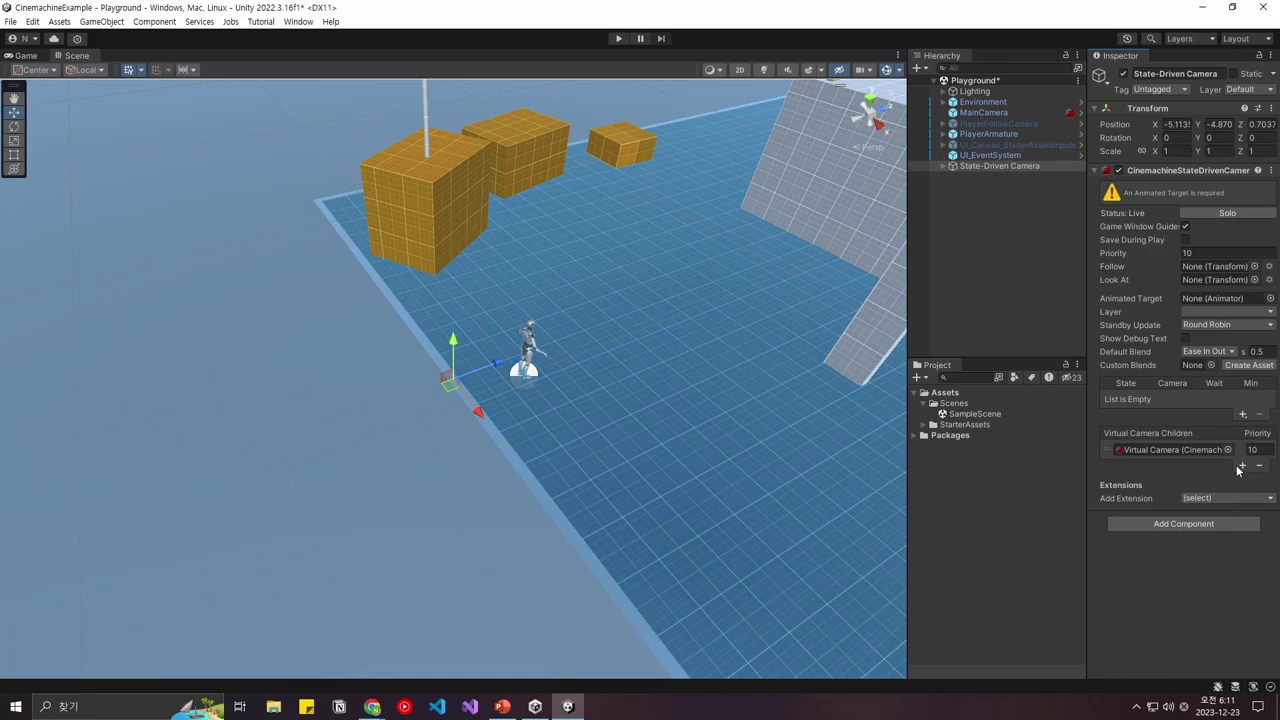
Add a second virtual camera and a FreeLook Camera as children of the State-Driven Camera
left_click(1242, 467)
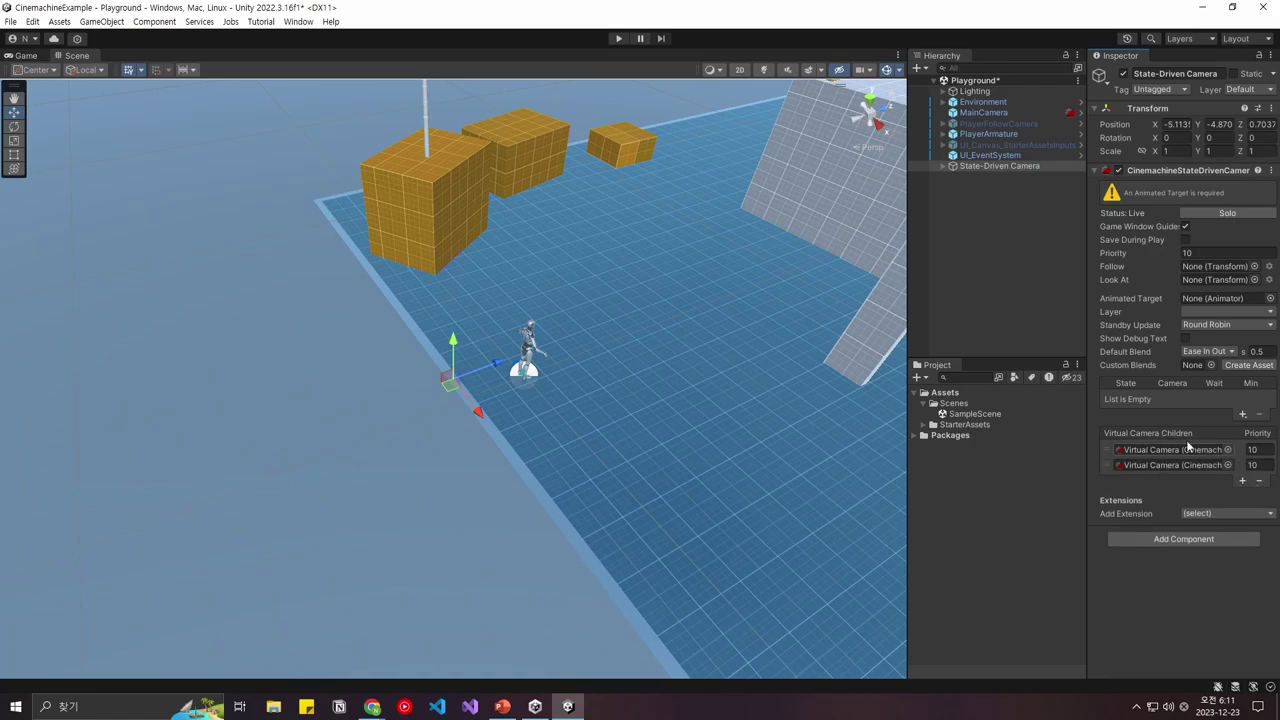
left_click(946, 166)
right_click(1013, 166)
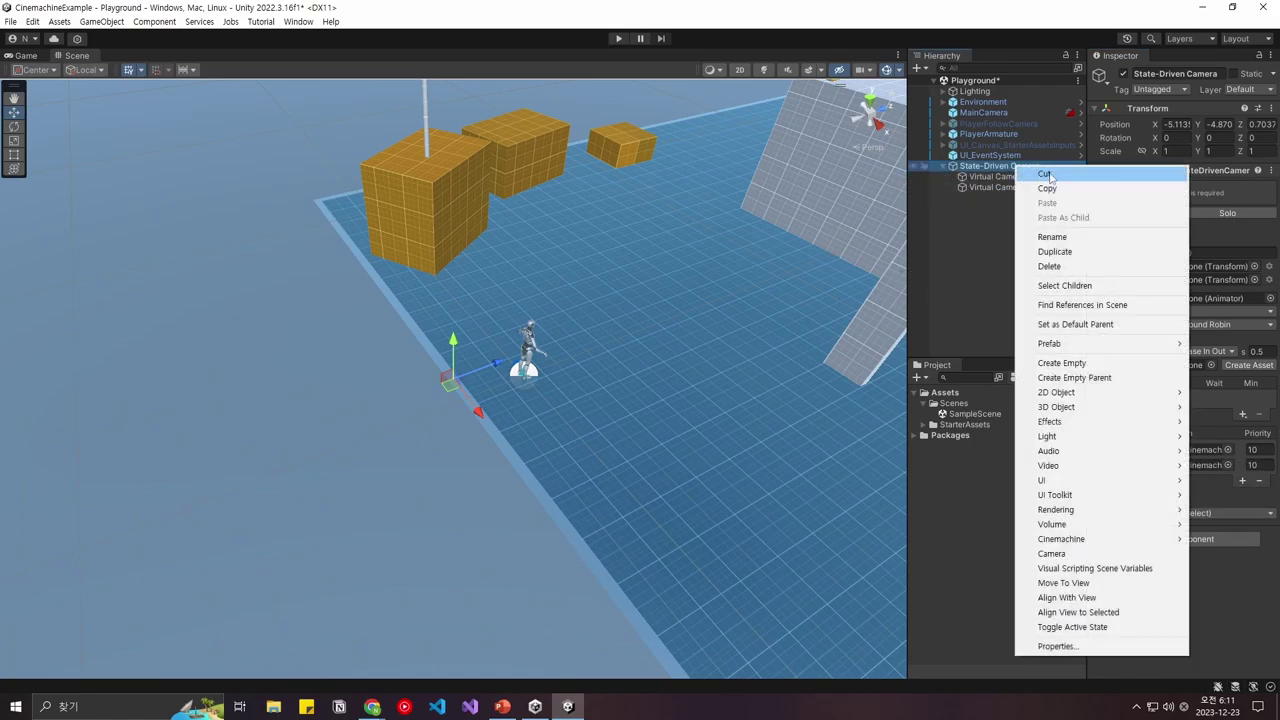
left_click(985, 234)
left_click(990, 166)
right_click(989, 166)
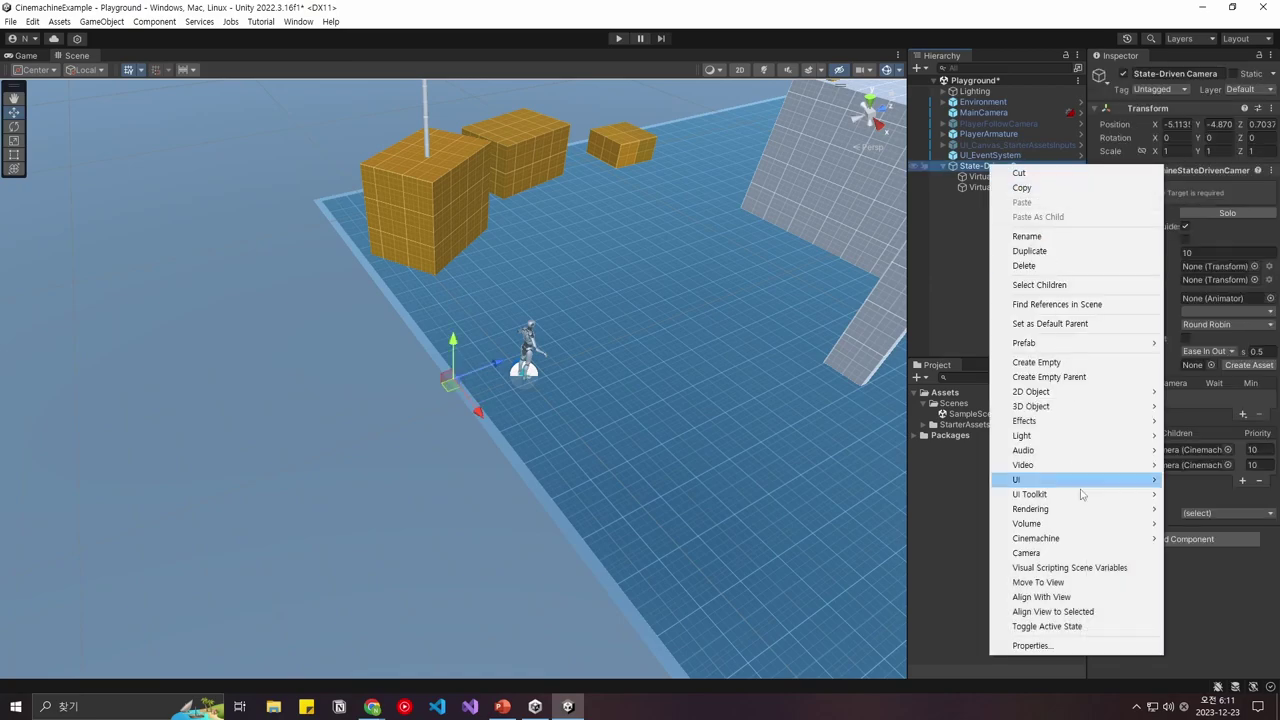
mouse_move(1050, 538)
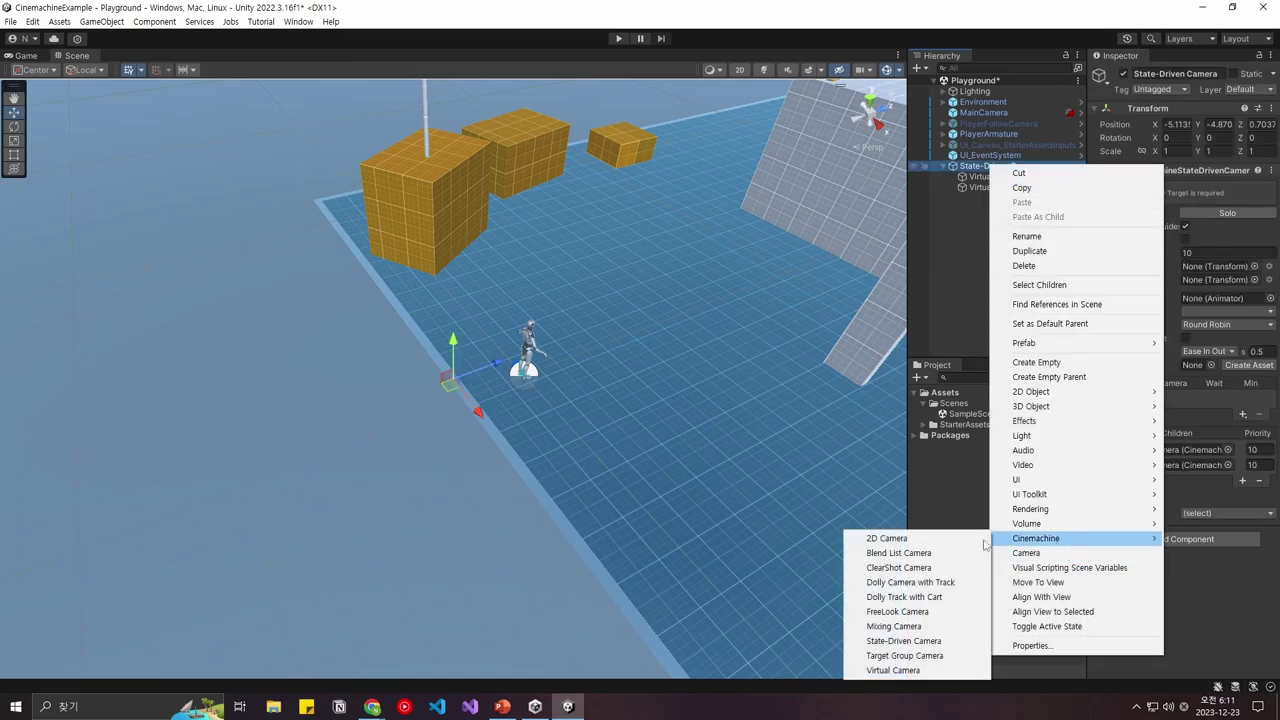
left_click(938, 615)
left_click(1028, 235)
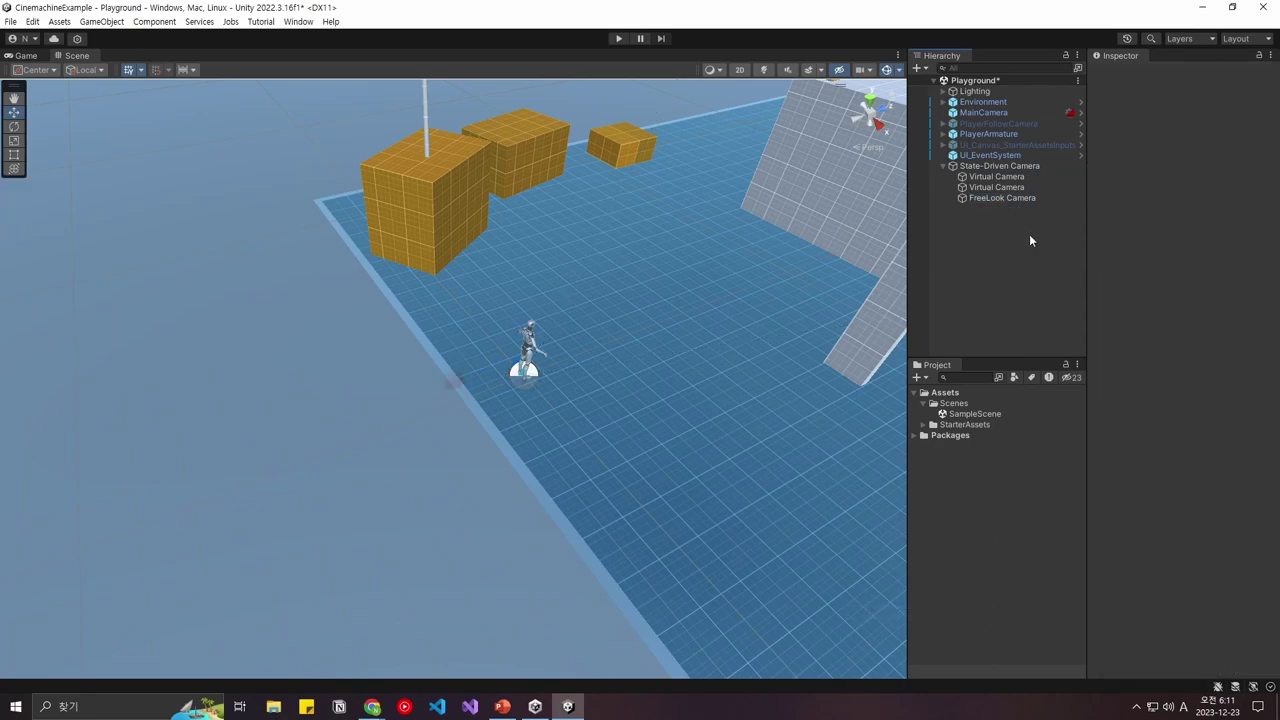
left_click(1020, 167)
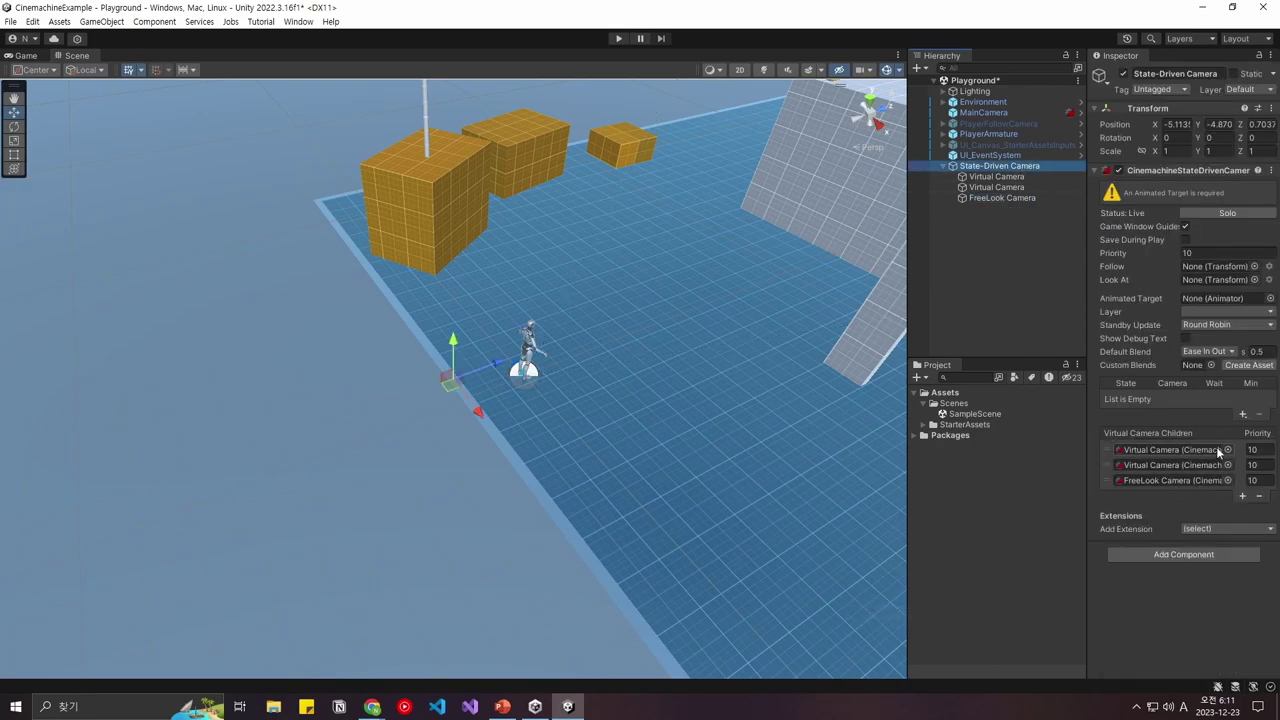
Rename the two virtual camera children to Virtual Camera1 and Virtual Camera2
left_click(1010, 177)
left_click(1028, 177)
left_click(1030, 187)
left_click(1035, 190)
type("2")
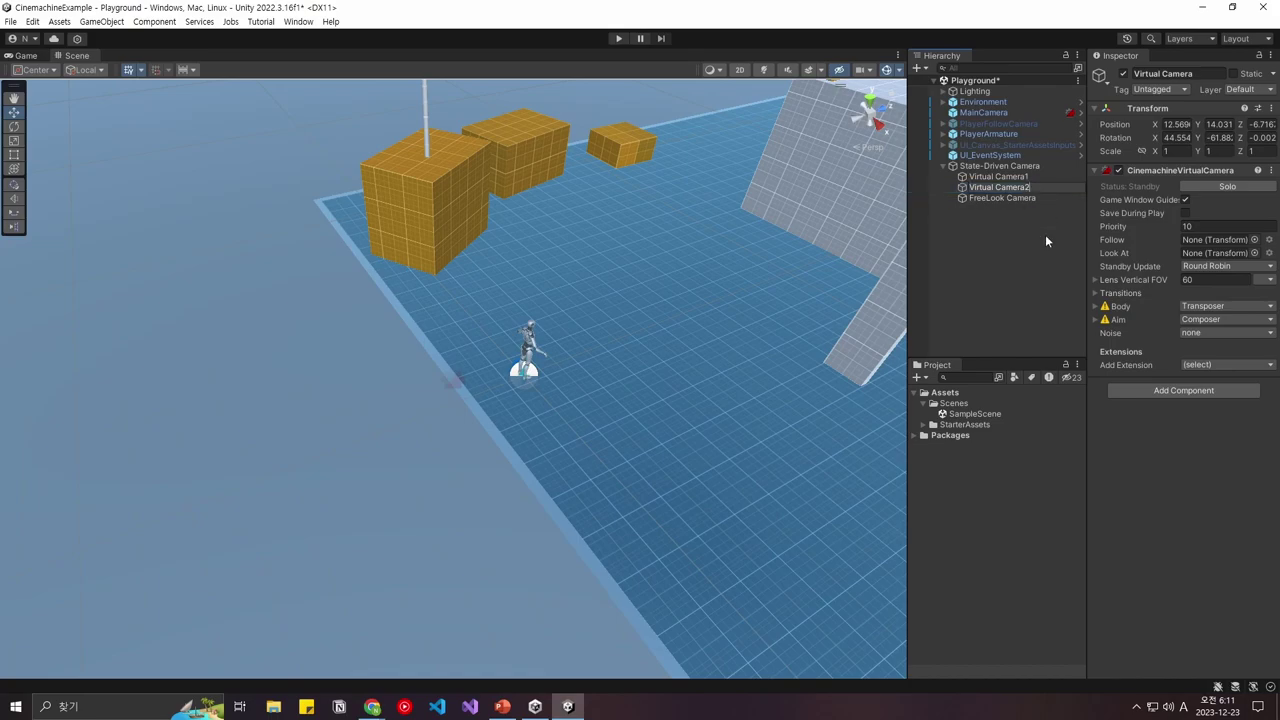
key("Return")
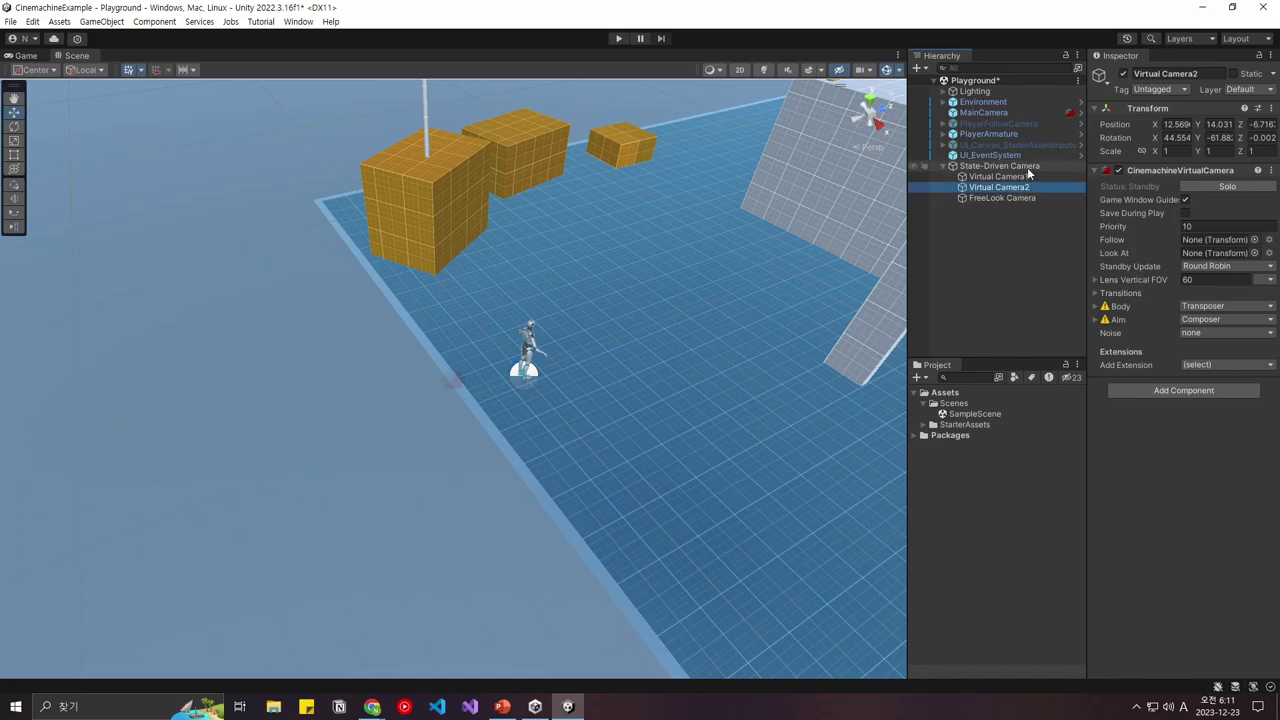
Align Virtual Camera1 with a high scene view that overlooks the whole playground
left_click(1020, 166)
left_click(1025, 177)
right_click_drag(740, 330, 700, 295)
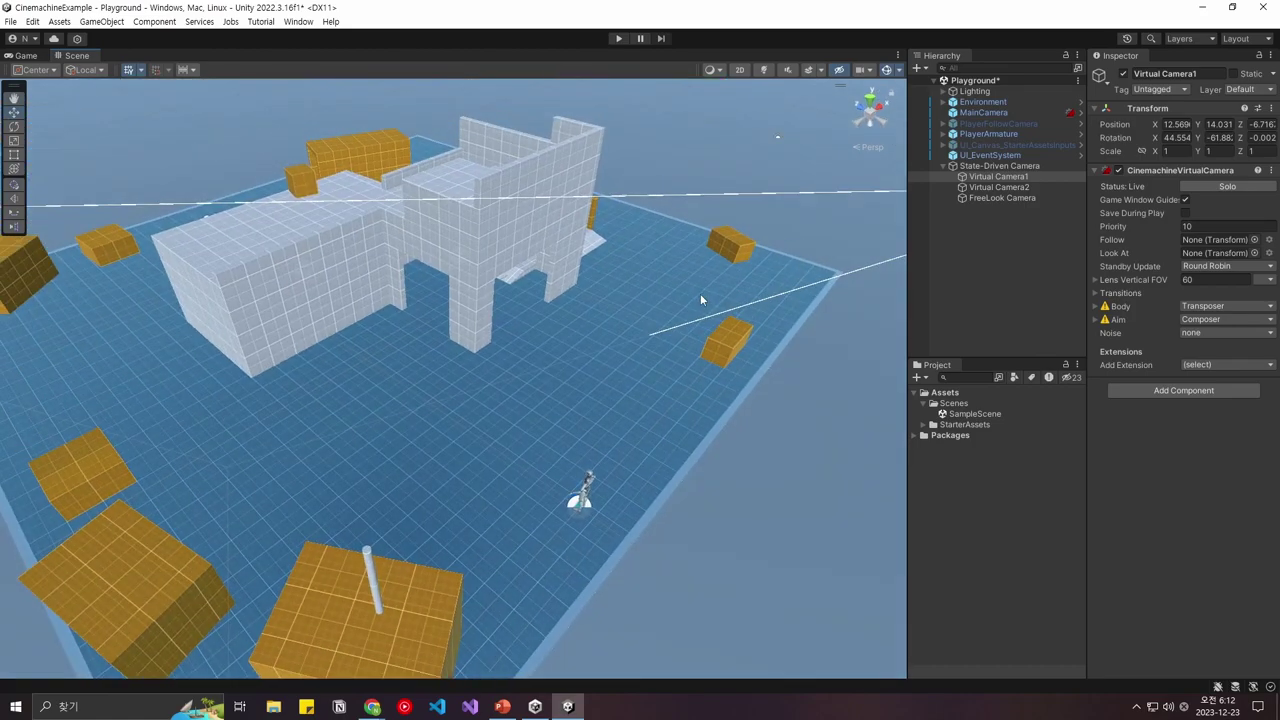
left_click(14, 98)
left_click_drag(454, 346, 489, 366)
right_click_drag(644, 369, 603, 361)
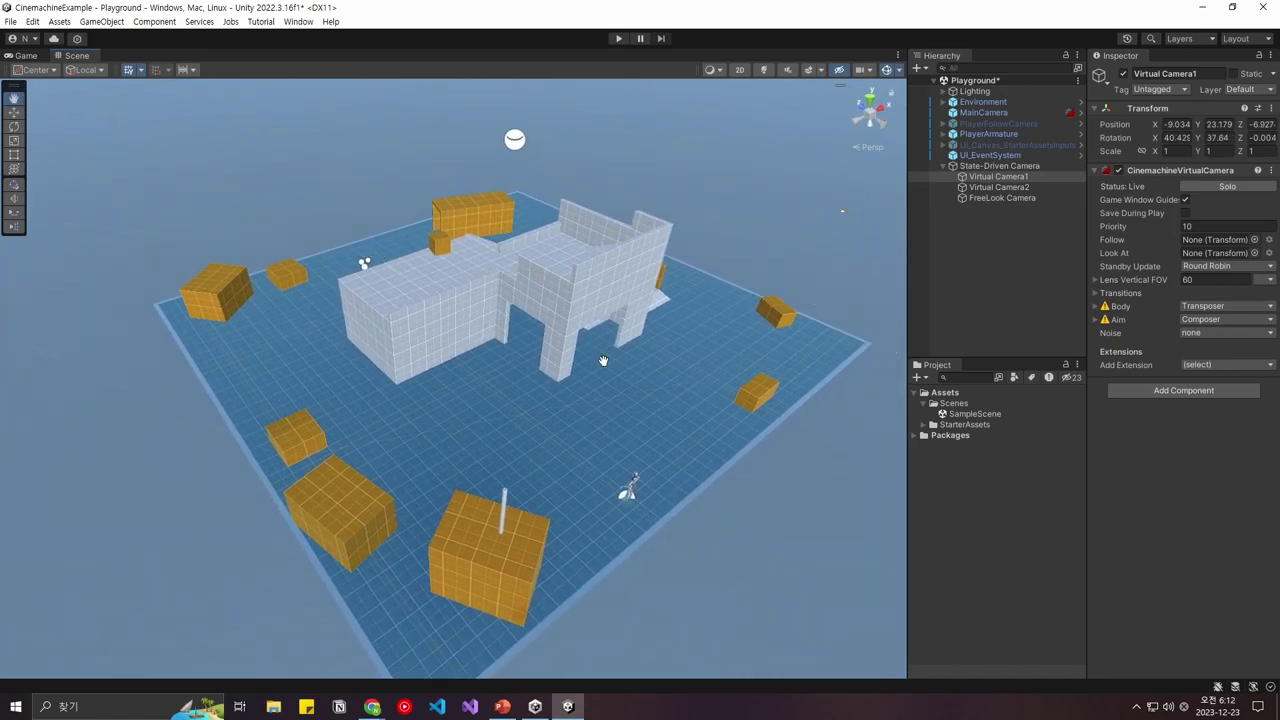
Align Virtual Camera2 with a closer scene view looking down at the character and the white building
left_click(1005, 188)
right_click_drag(700, 348, 679, 366)
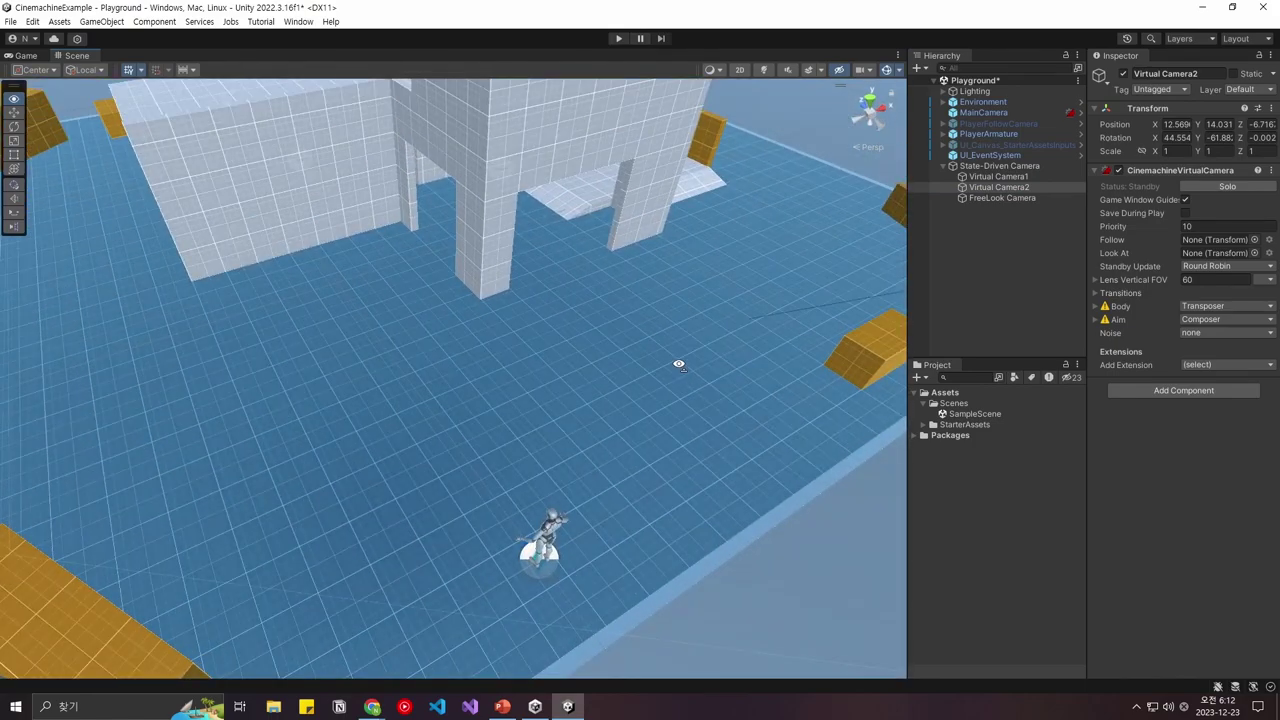
key("ctrl+shift+f")
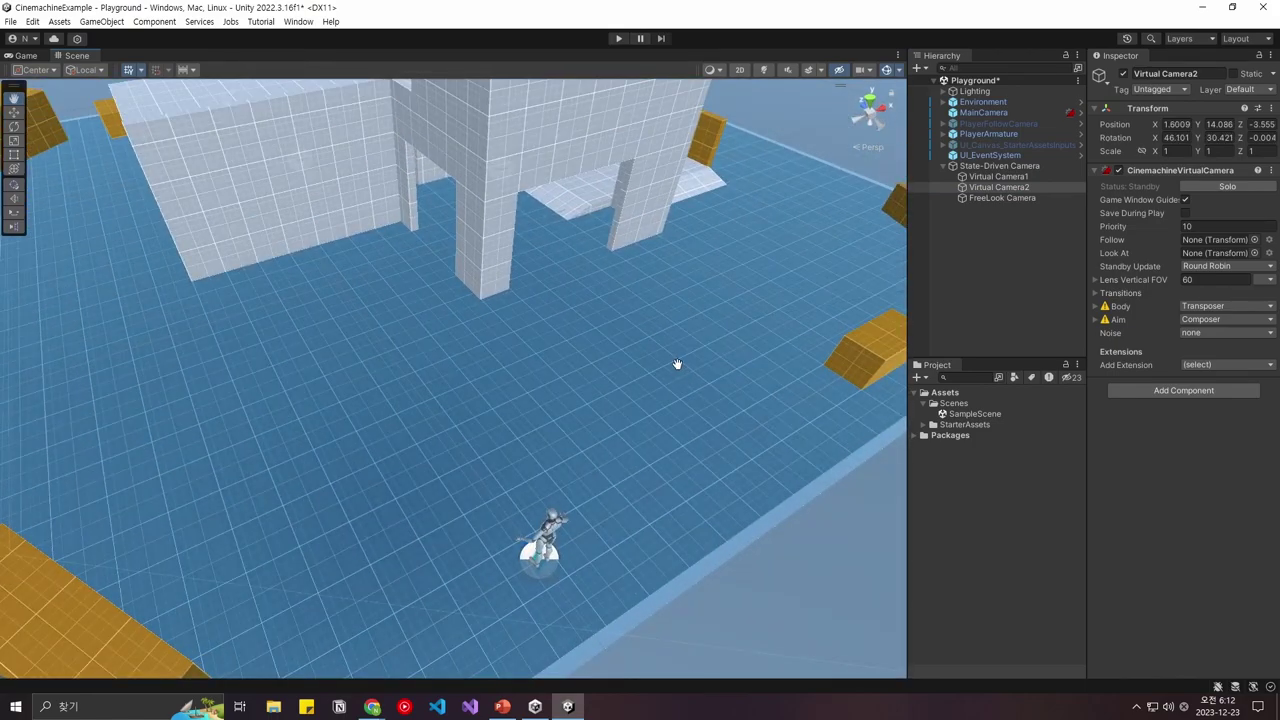
Set the child FreeLook Camera's Follow target to PlayerArmature and its Look At target to PlayerCameraRoot
right_click_drag(716, 359, 854, 314)
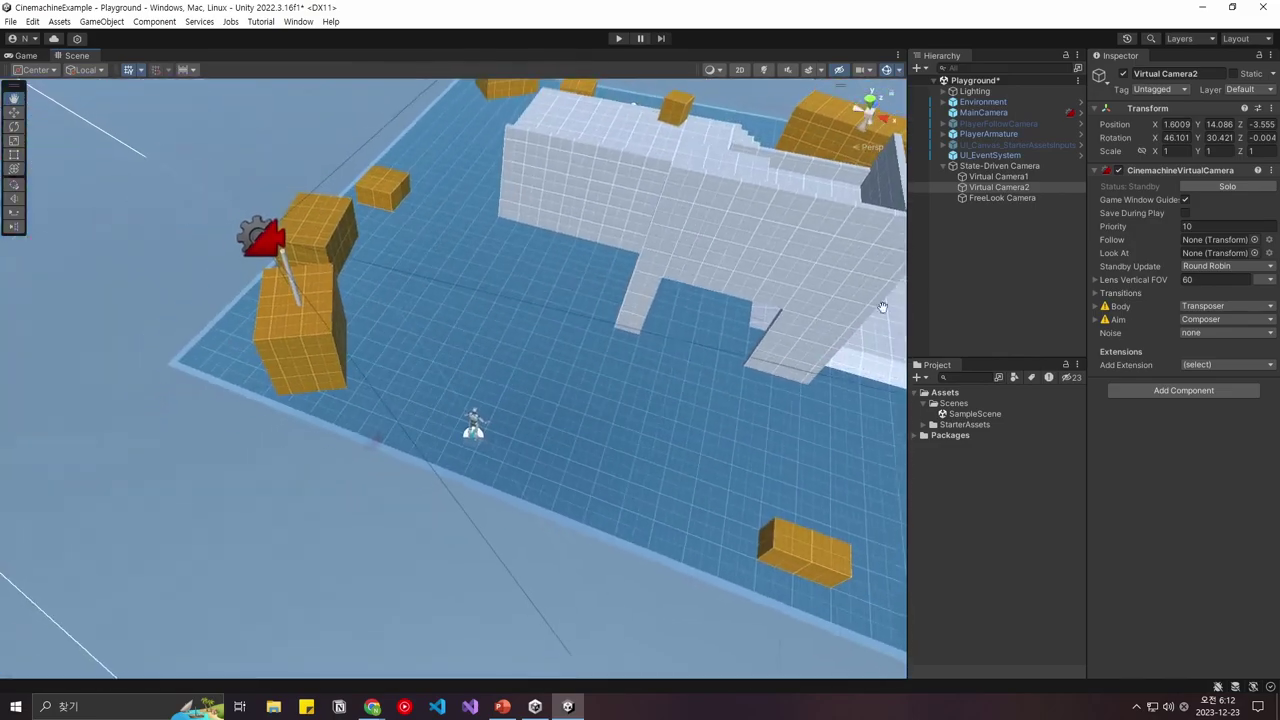
left_click(992, 197)
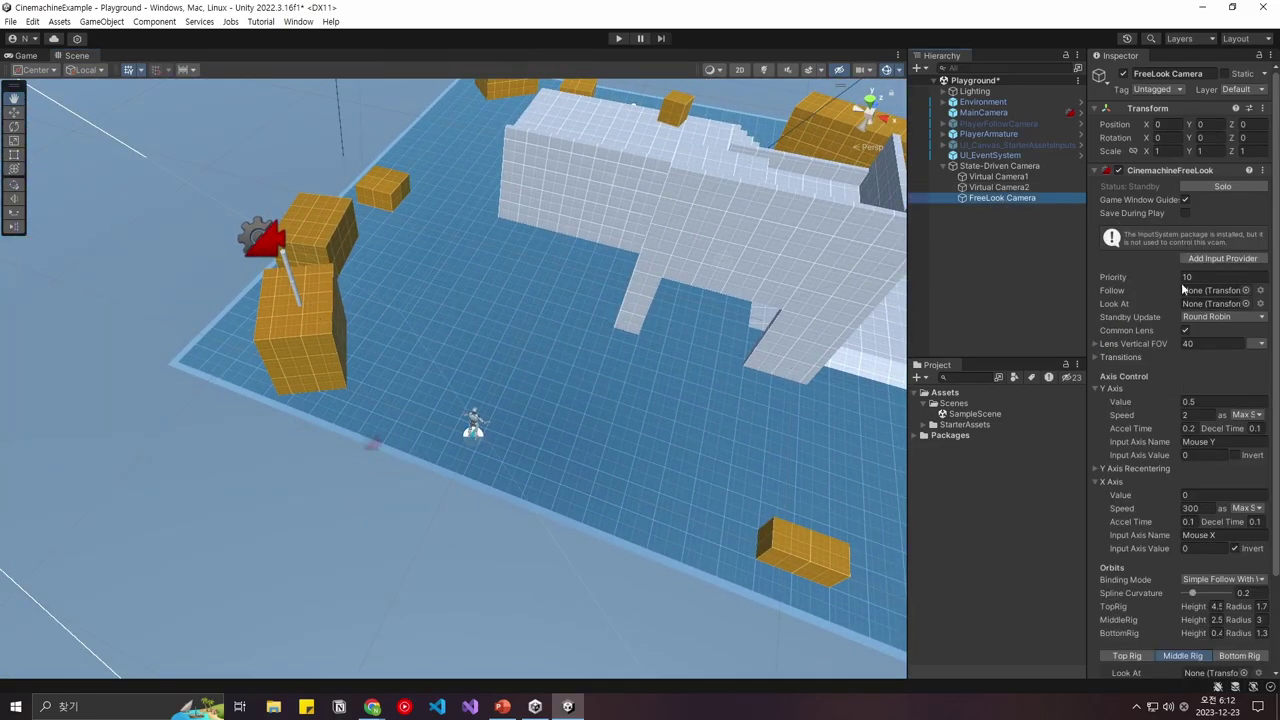
left_click_drag(997, 133, 1212, 291)
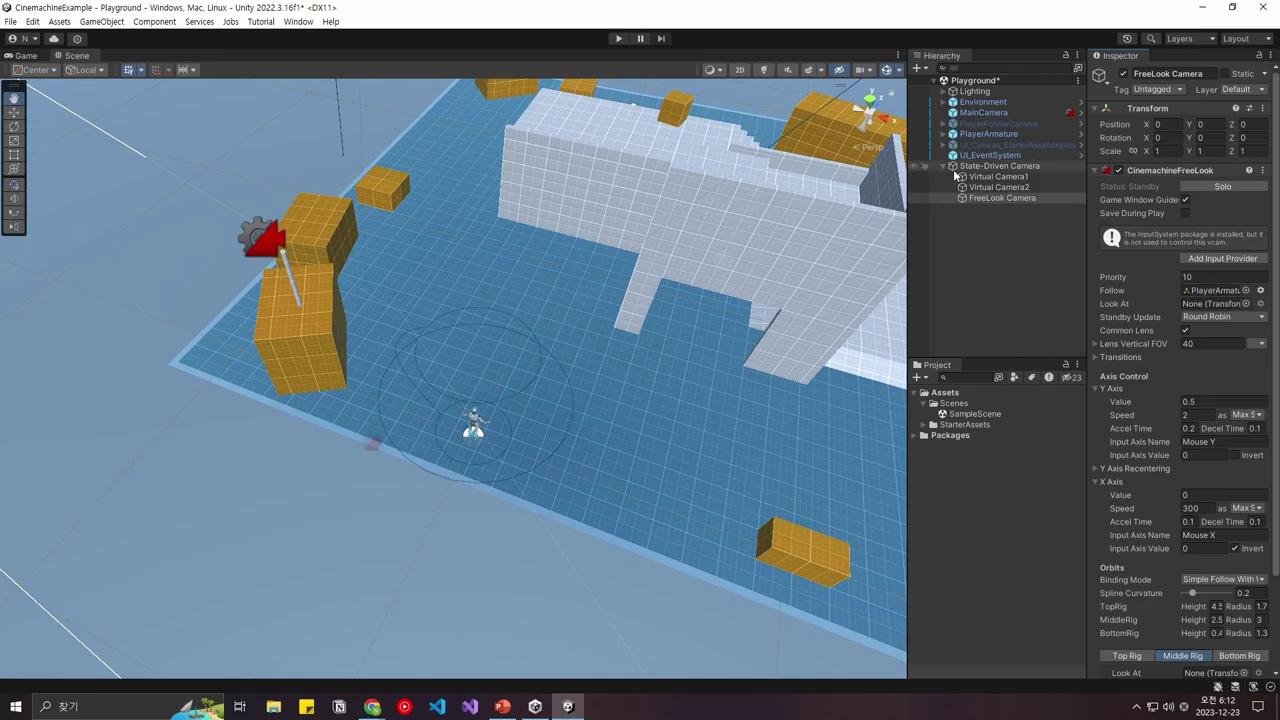
left_click(943, 135)
left_click_drag(1000, 144, 1215, 307)
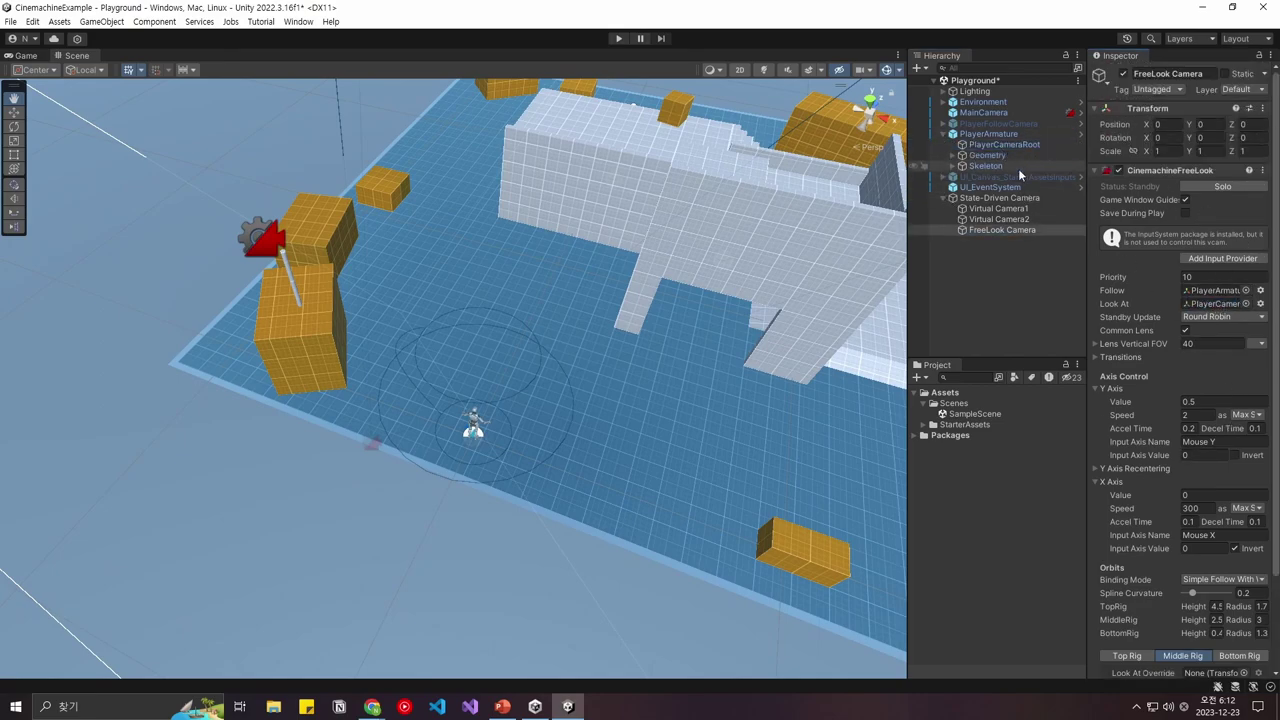
left_click(943, 134)
Set the State-Driven Camera's Animated Target to PlayerArmature and assign Virtual Camera1 to a new (default) state entry
left_click(995, 165)
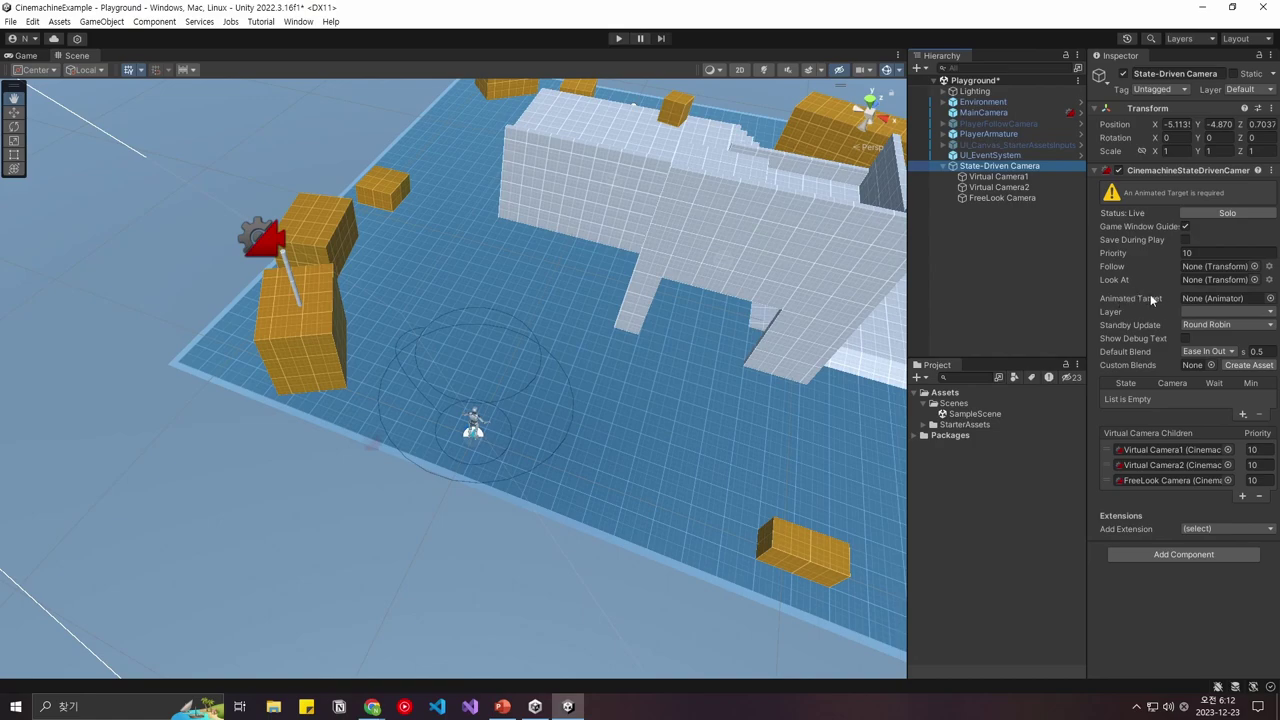
left_click_drag(1005, 136, 1221, 298)
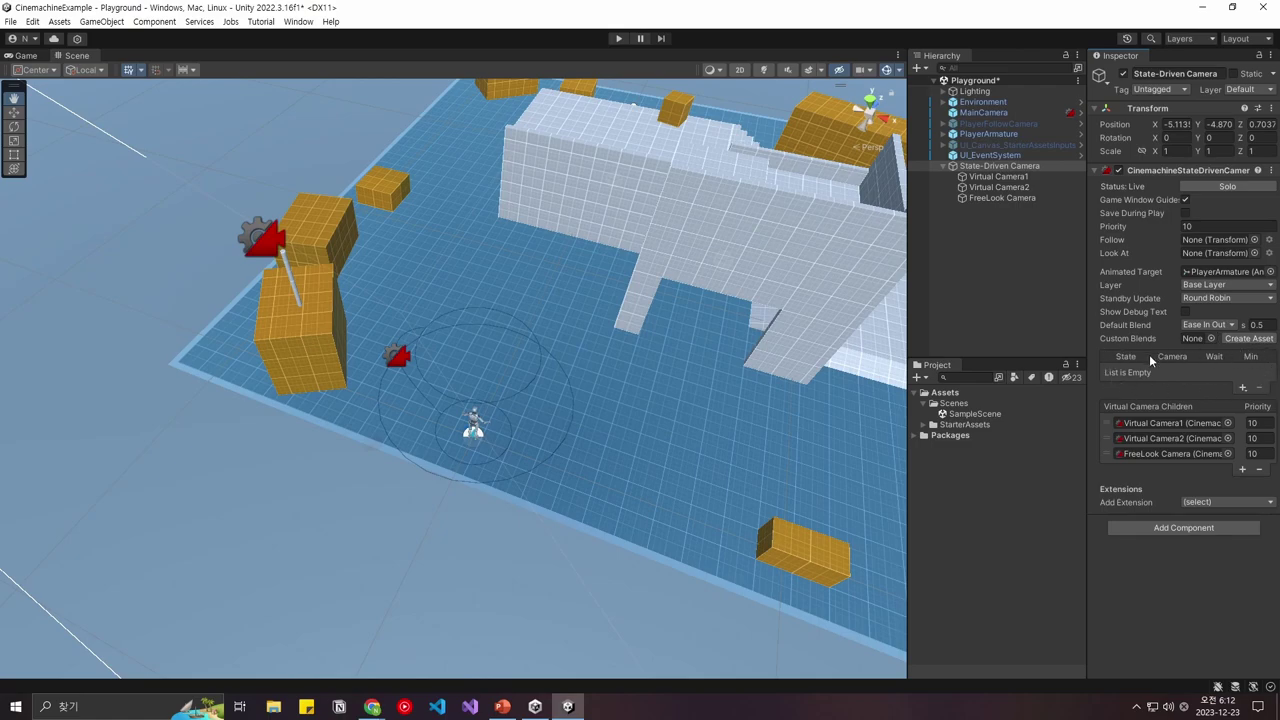
left_click(1242, 388)
left_click(1150, 395)
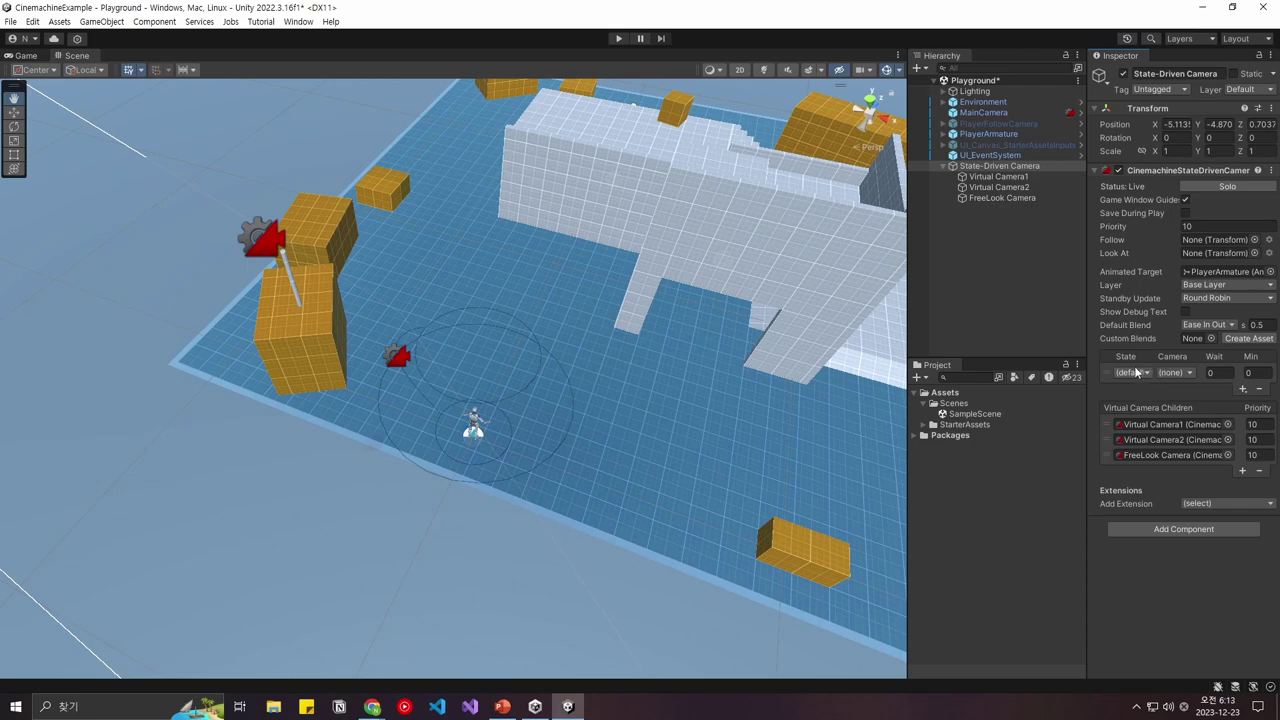
left_click(1182, 375)
left_click(1220, 404)
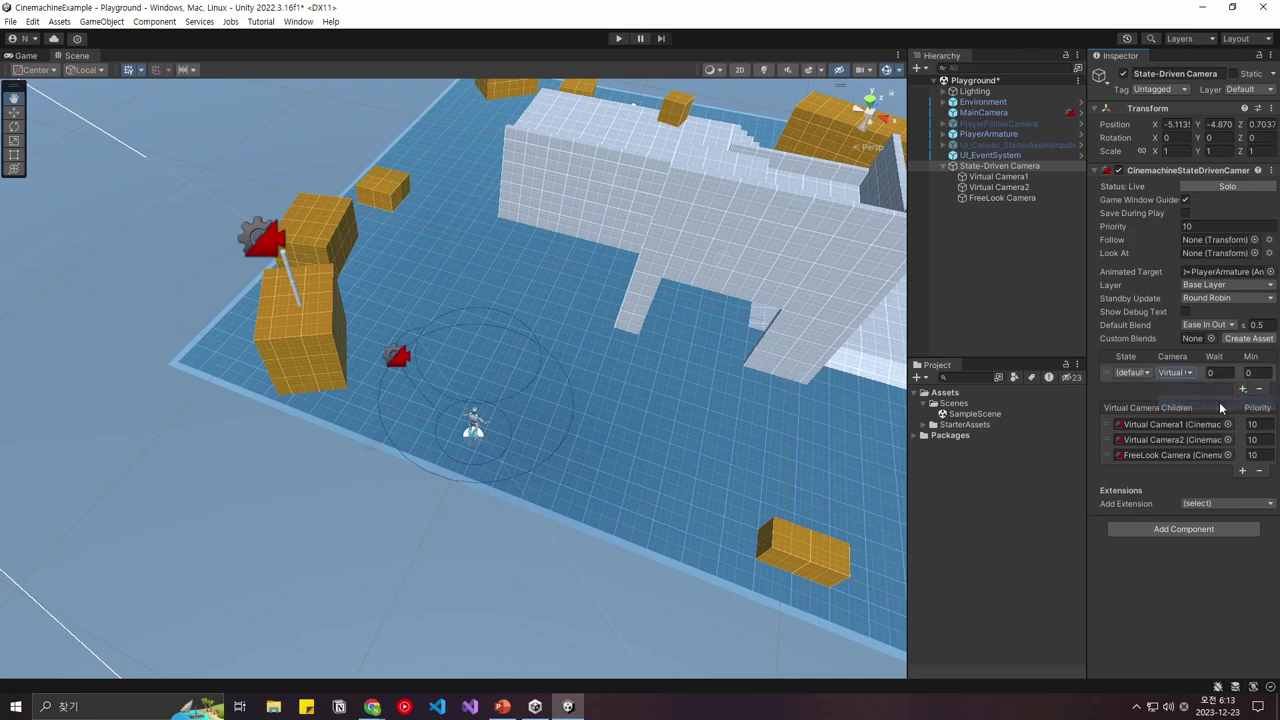
Add a second state entry that links Idle Walk Run Blend.Walk_N to Virtual Camera2
left_click(1243, 390)
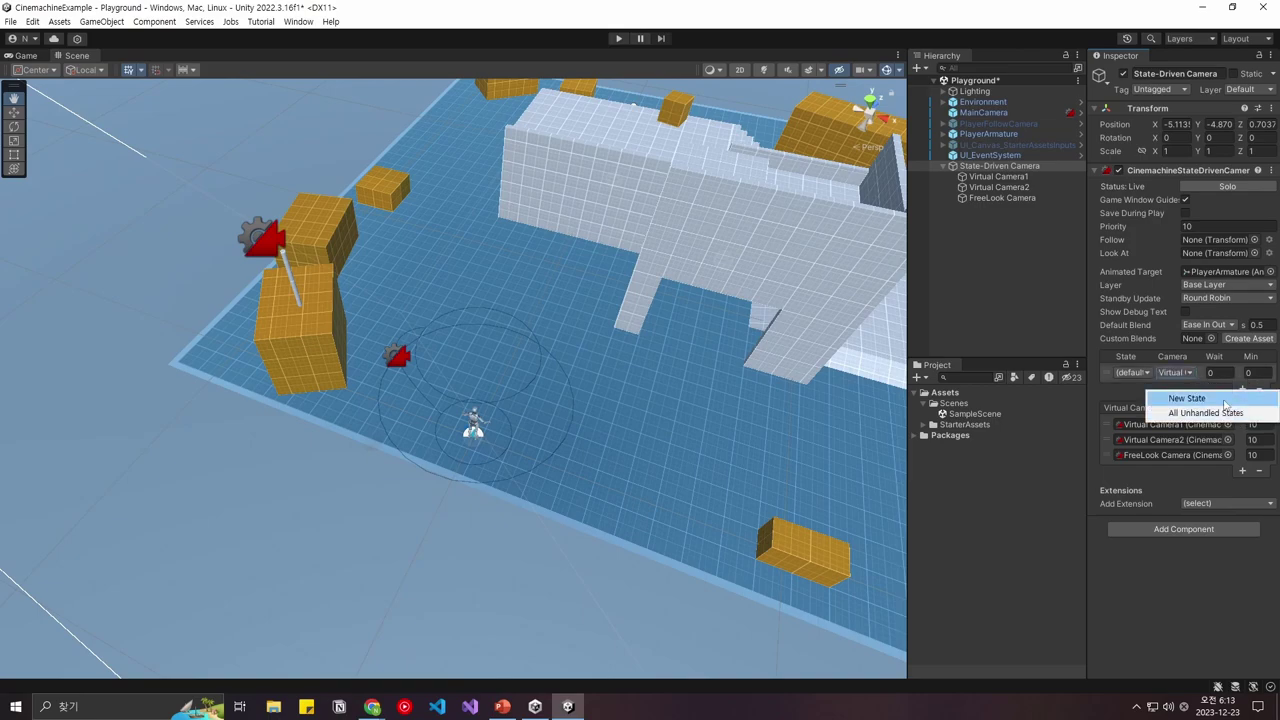
left_click(1224, 399)
left_click(1133, 387)
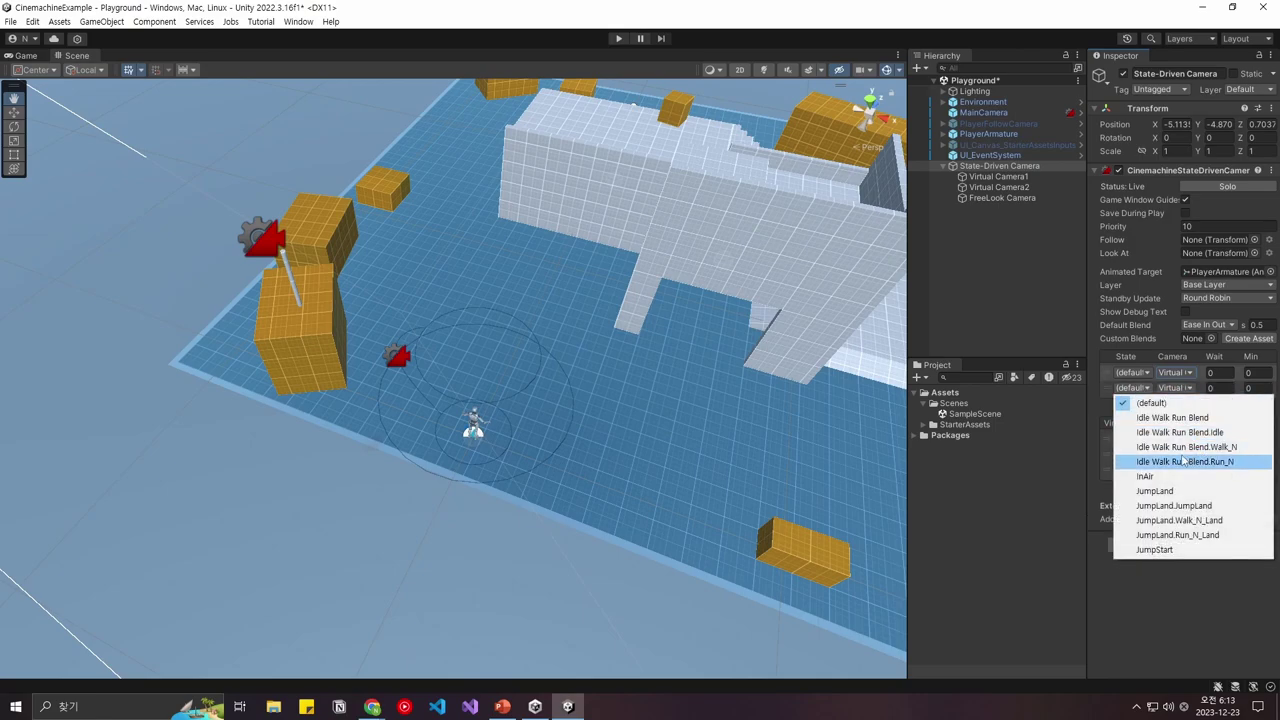
left_click(1233, 448)
left_click(1188, 388)
left_click(1200, 432)
Add a third state entry that links Idle Walk Run Blend.Run_N to the FreeLook Camera
left_click(1243, 405)
left_click(1180, 413)
left_click(1133, 403)
left_click(1185, 477)
left_click(1176, 403)
left_click(1208, 462)
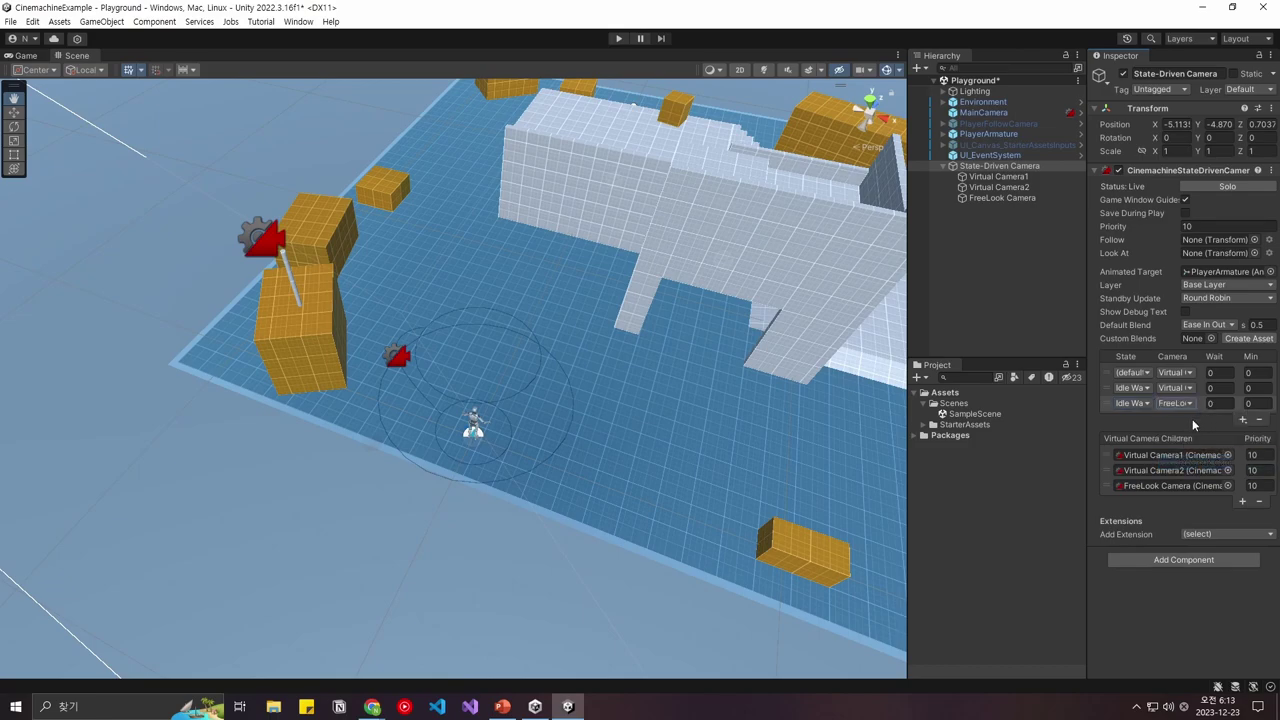
Run the scene and move the character around to test how the State-Driven Camera switches between idle, walk and run states
left_click_drag(850, 183, 701, 181, "alt")
key("ctrl+p")
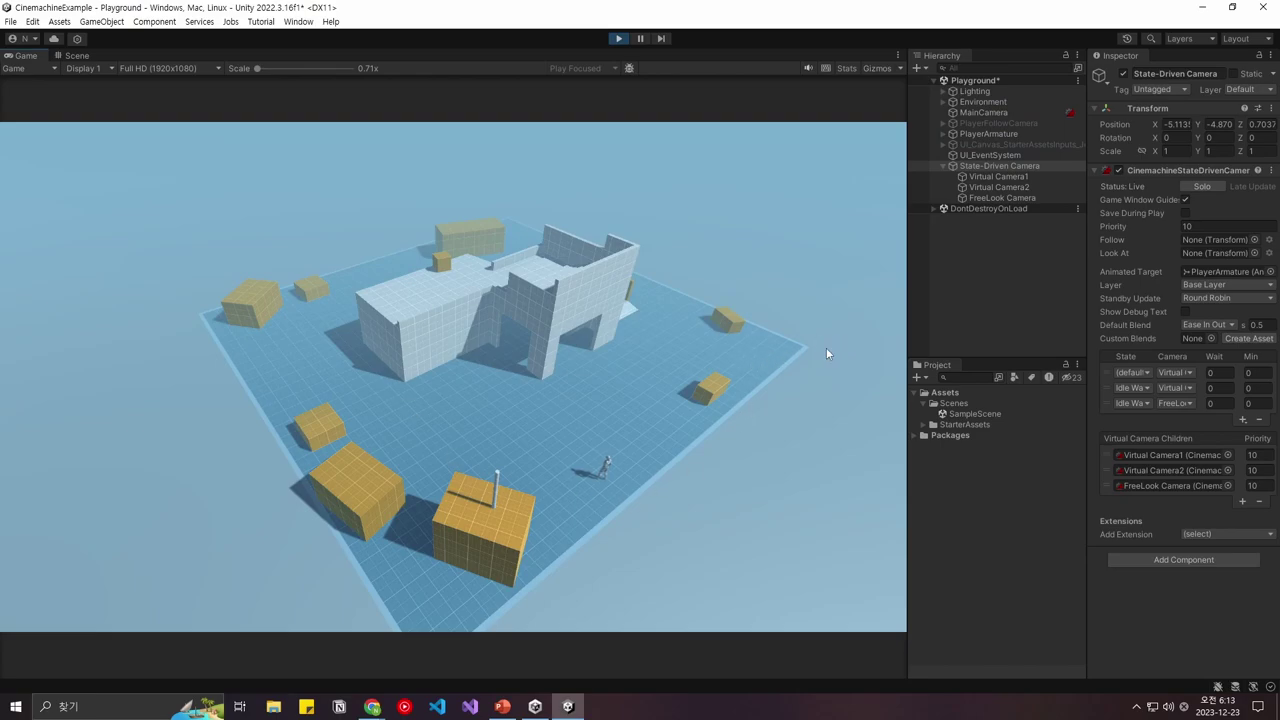
key("a")
key("s")
key("d")
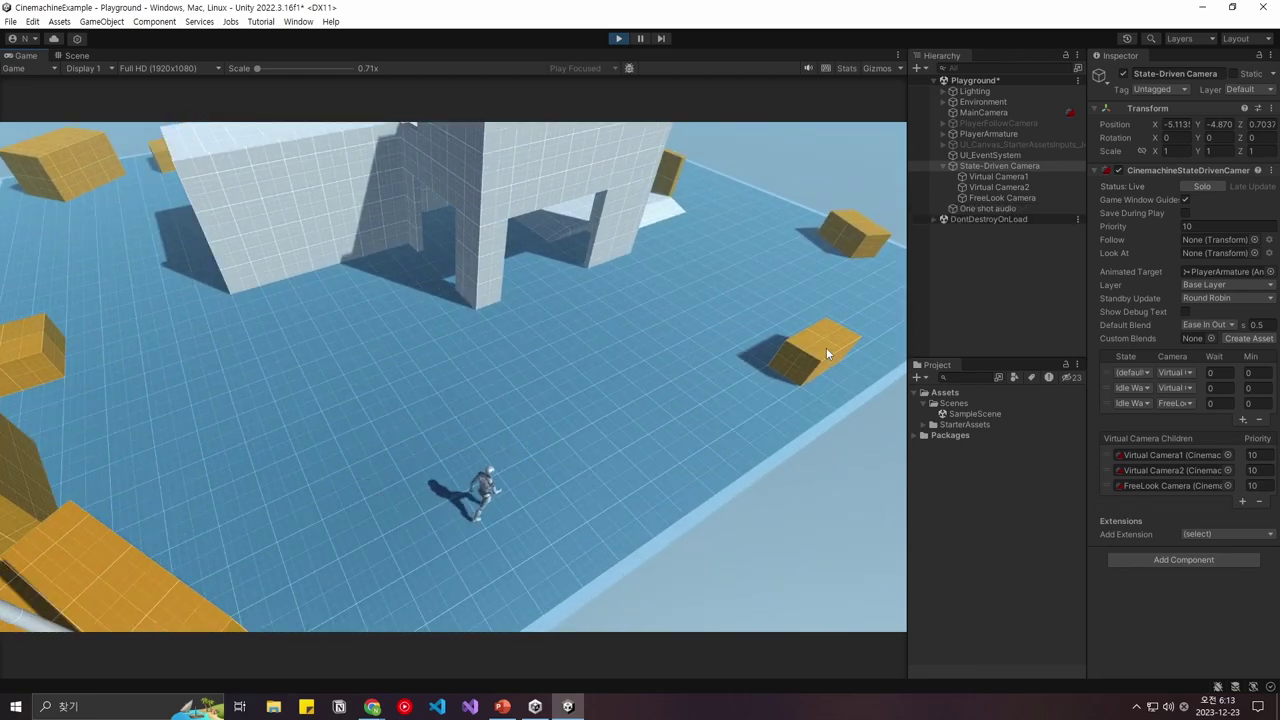
key("a")
key("w")
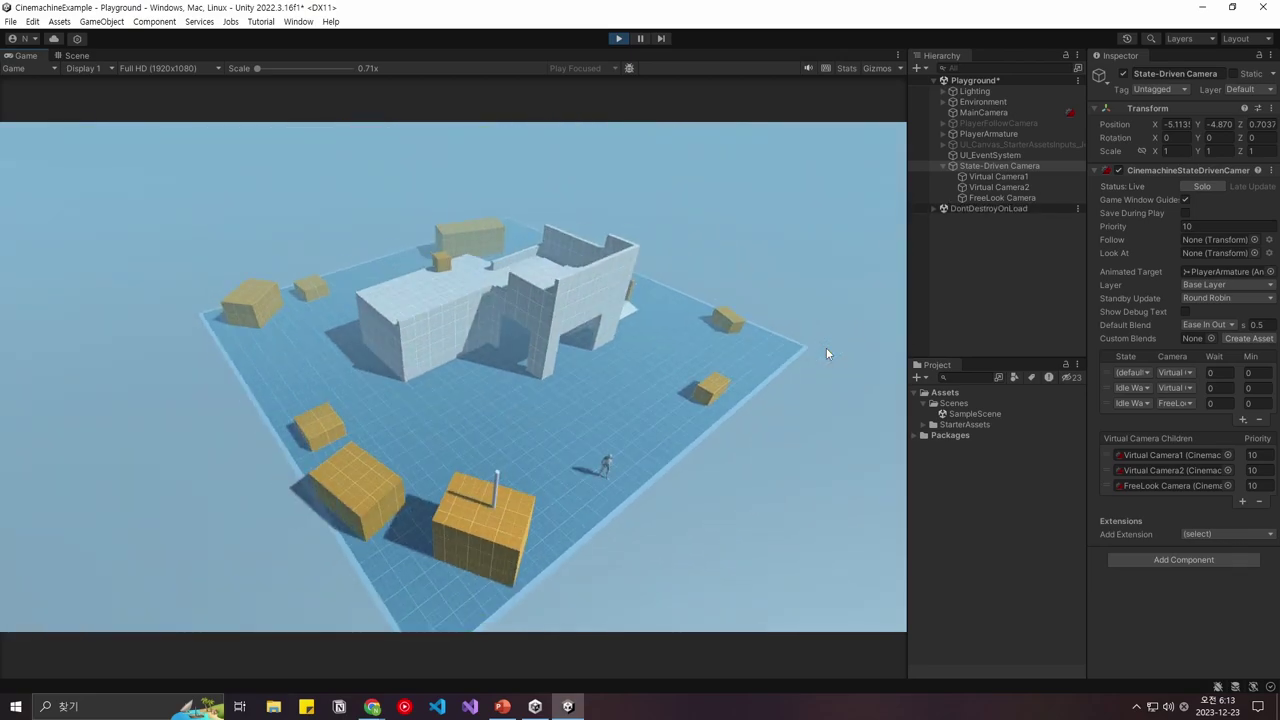
key("w")
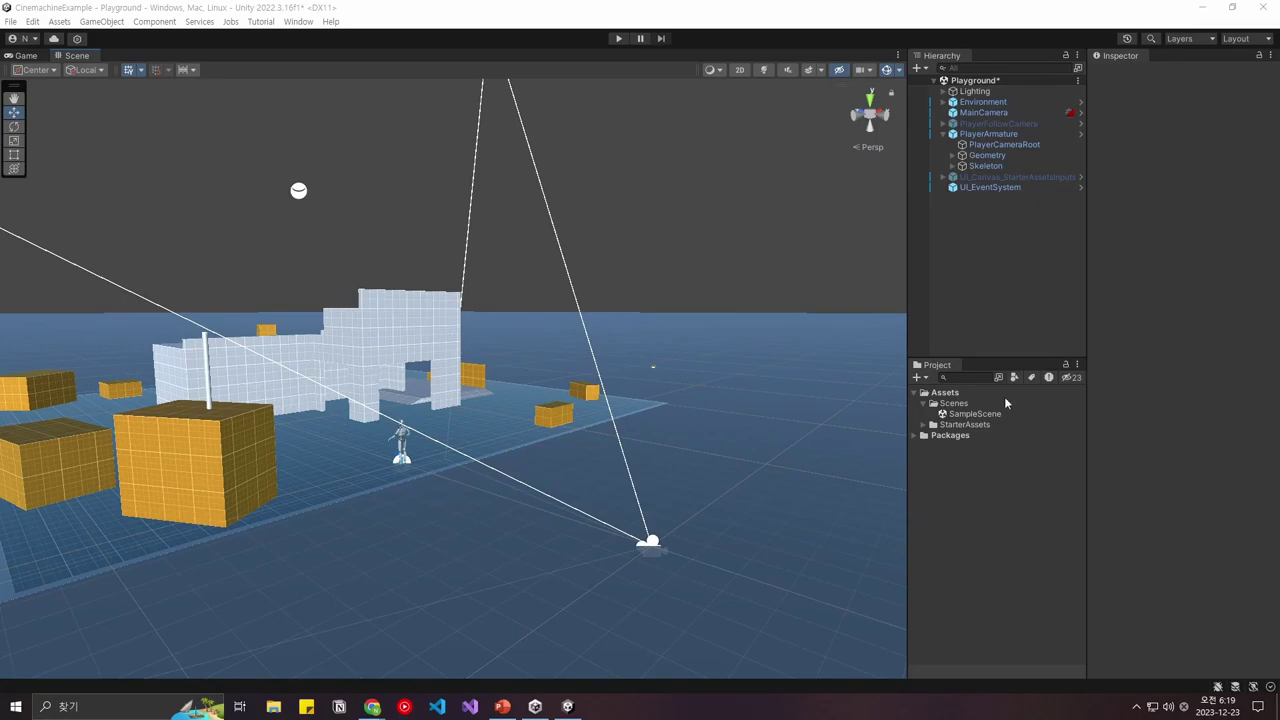
Add a Cinemachine ClearShot Camera to the scene
right_click(977, 224)
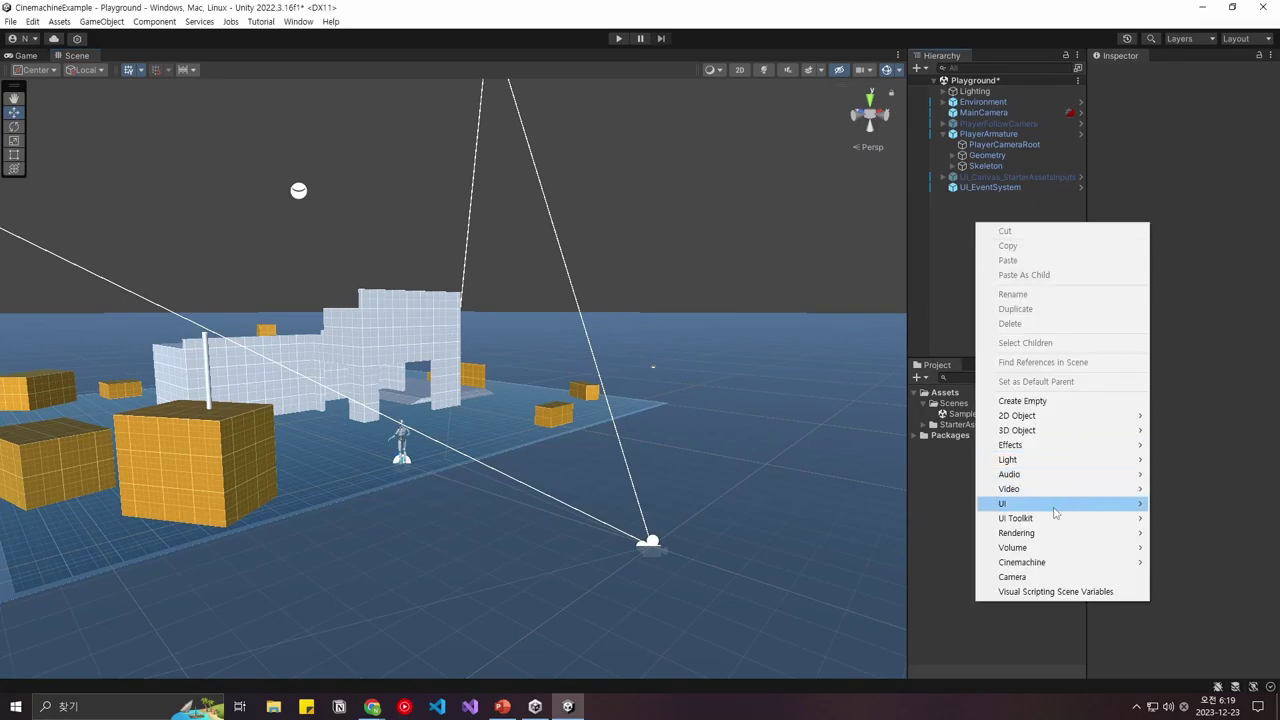
mouse_move(1040, 562)
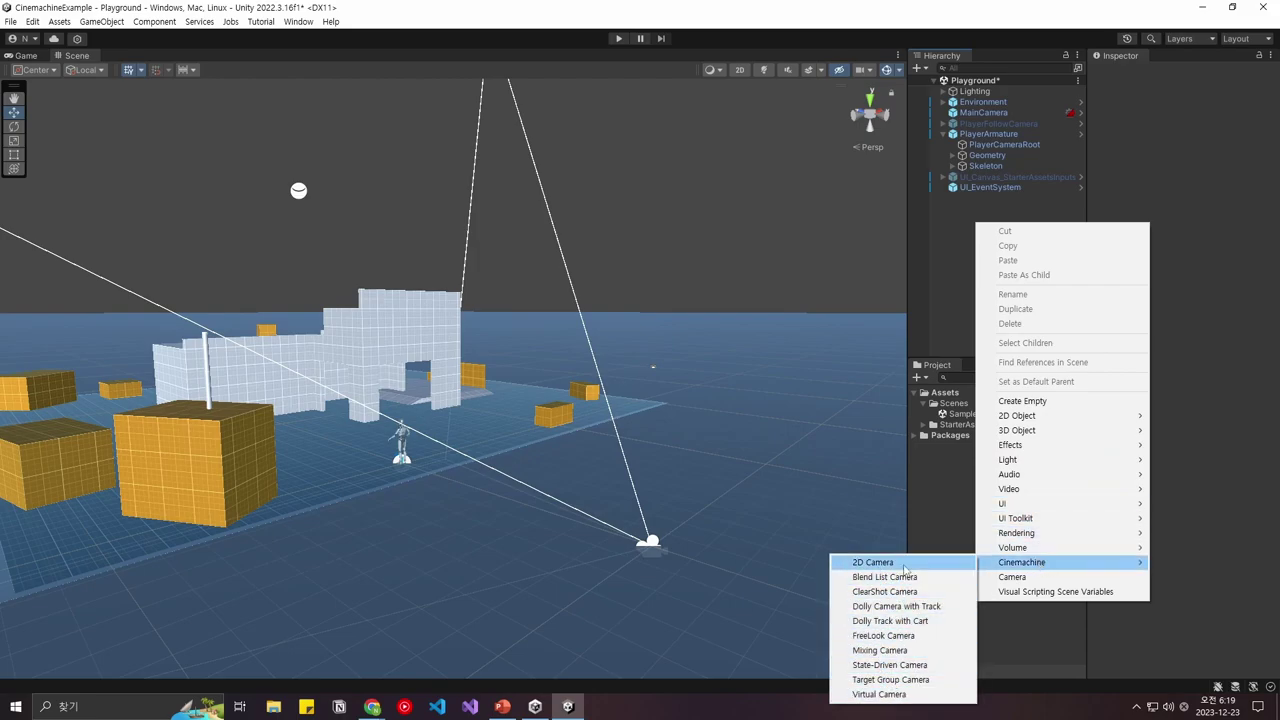
left_click(893, 594)
left_click(1040, 262)
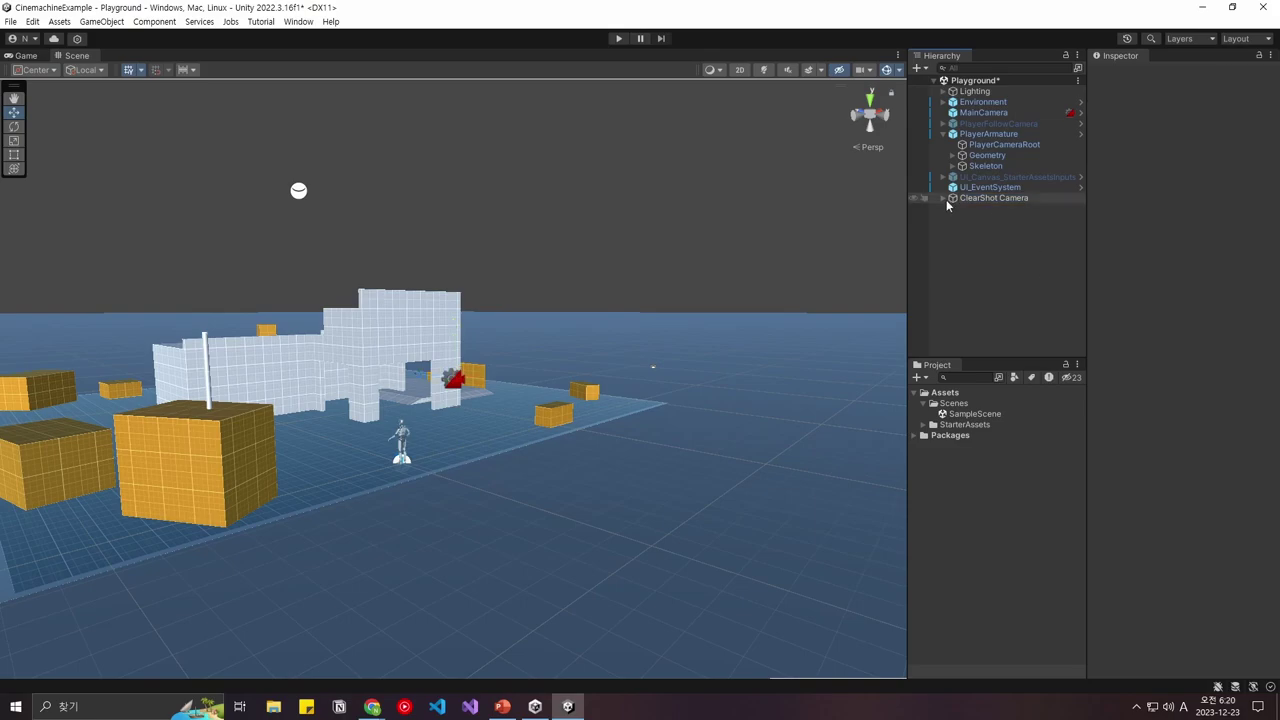
Expand the ClearShot Camera and add two more virtual cameras to its Virtual Camera Children
left_click(973, 197)
right_click_drag(782, 286, 772, 343)
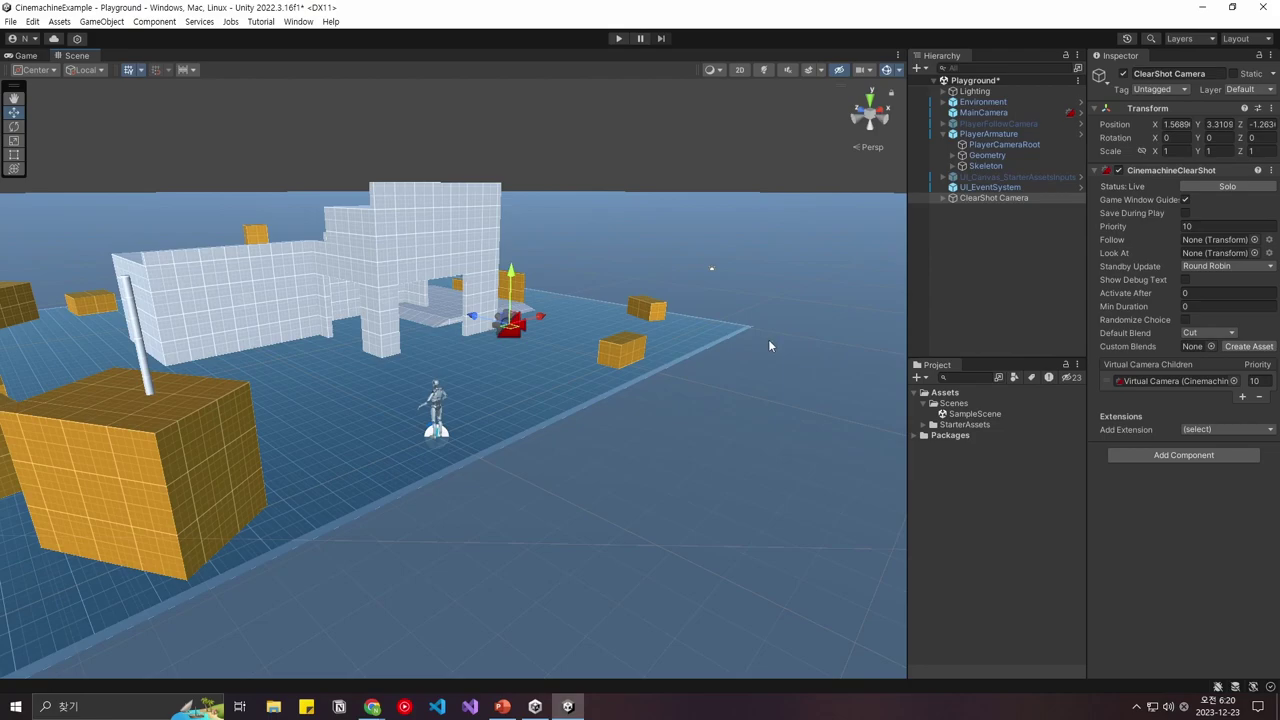
left_click_drag(756, 317, 722, 368, "alt")
left_click(942, 198)
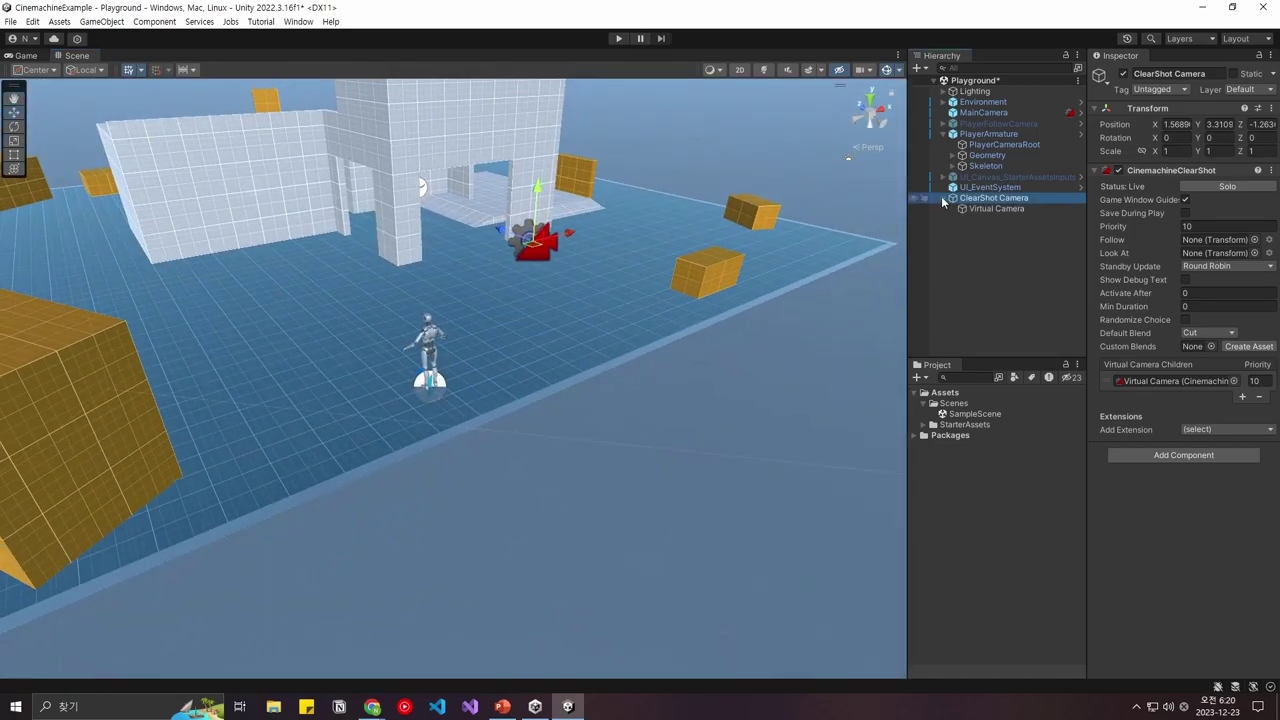
left_click(1242, 396)
left_click(1243, 411)
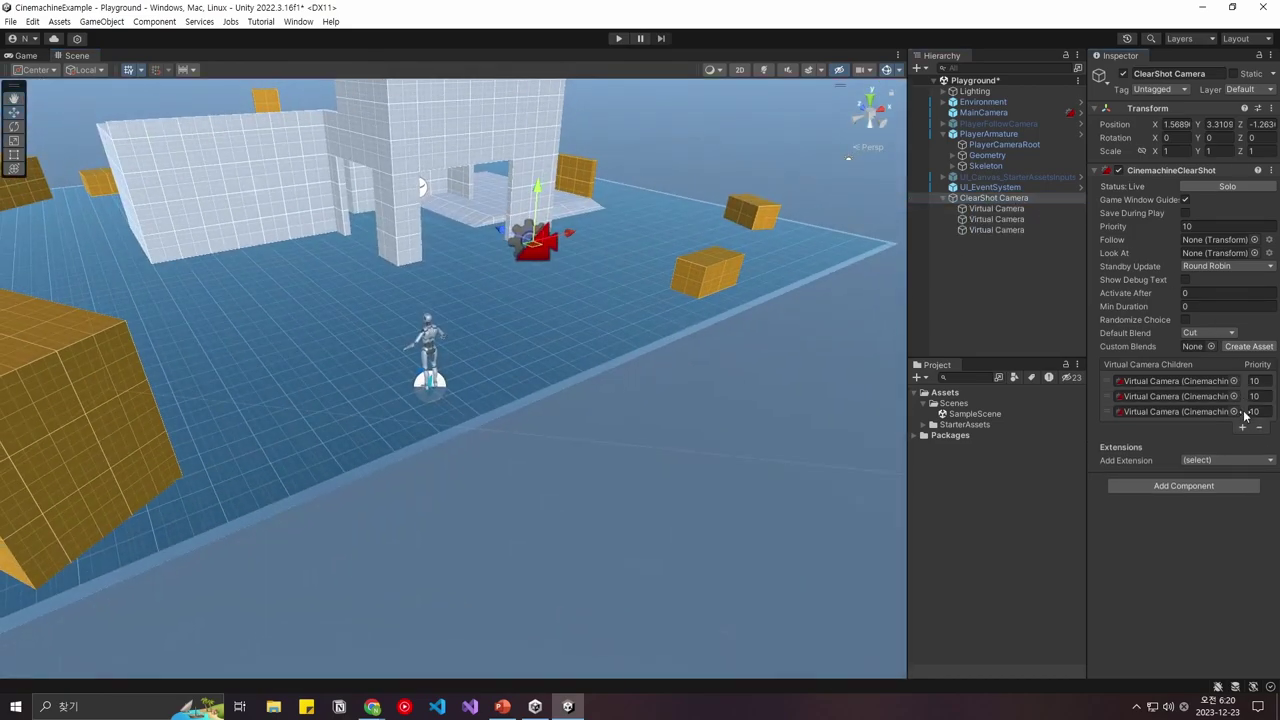
Rename the ClearShot Camera's three children as Virtual Camera1, Virtual Camera2 and Virtual Camera3
double_click(1022, 208)
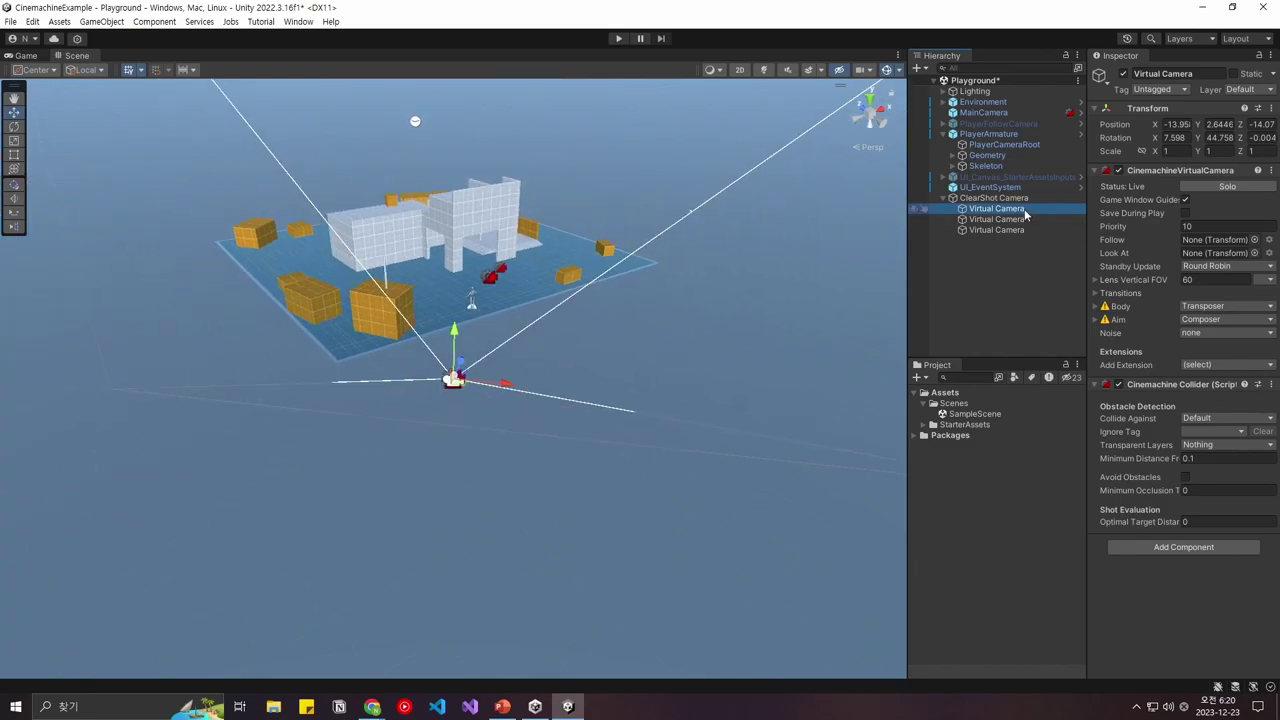
type("1")
left_click(1014, 219)
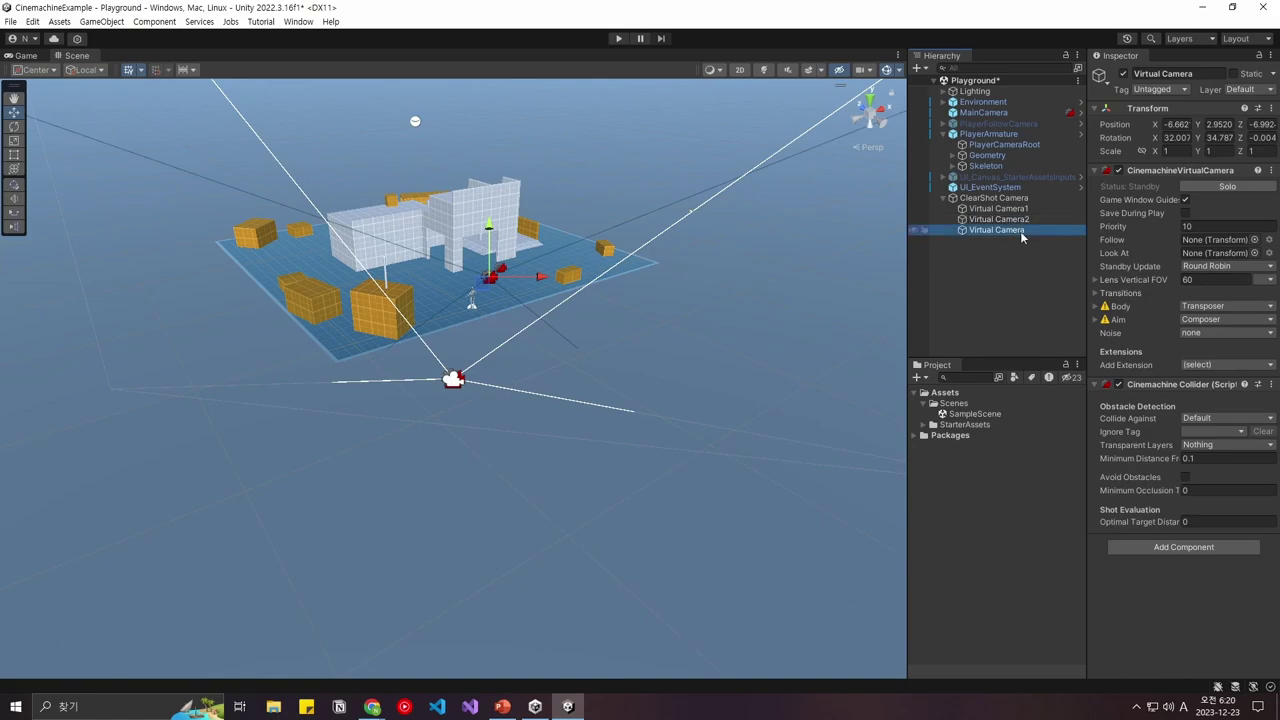
left_click(1031, 232)
type("3")
left_click(1041, 255)
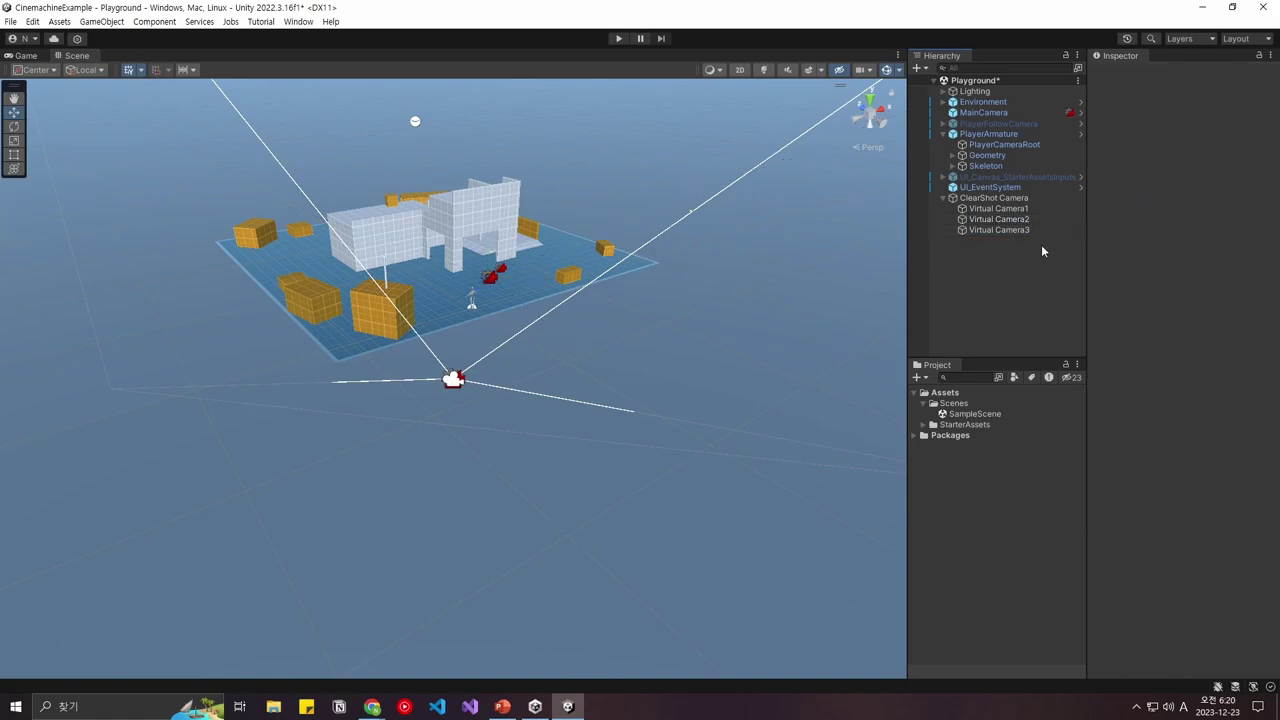
Set the ClearShot Camera's Look At target to PlayerArmature and collapse PlayerArmature's children in the object list
left_click(1020, 207)
left_click(1045, 199)
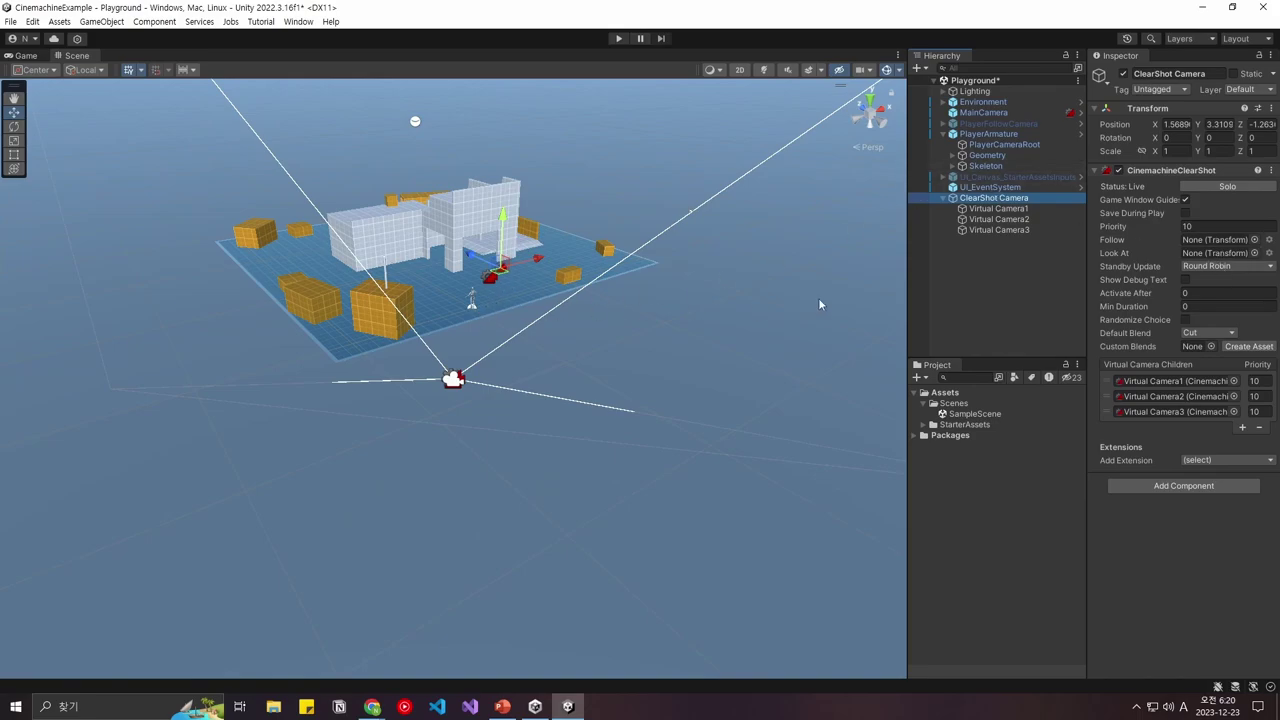
left_click_drag(995, 134, 1225, 253)
left_click(955, 136)
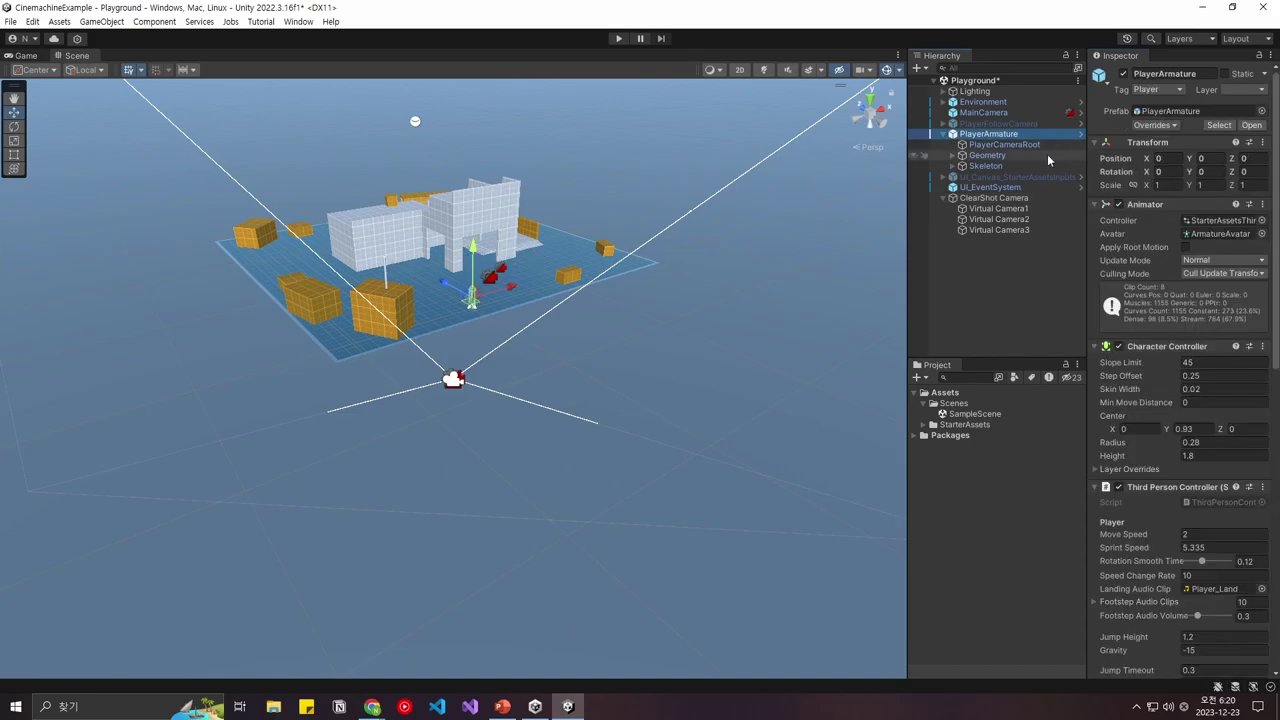
key("Left")
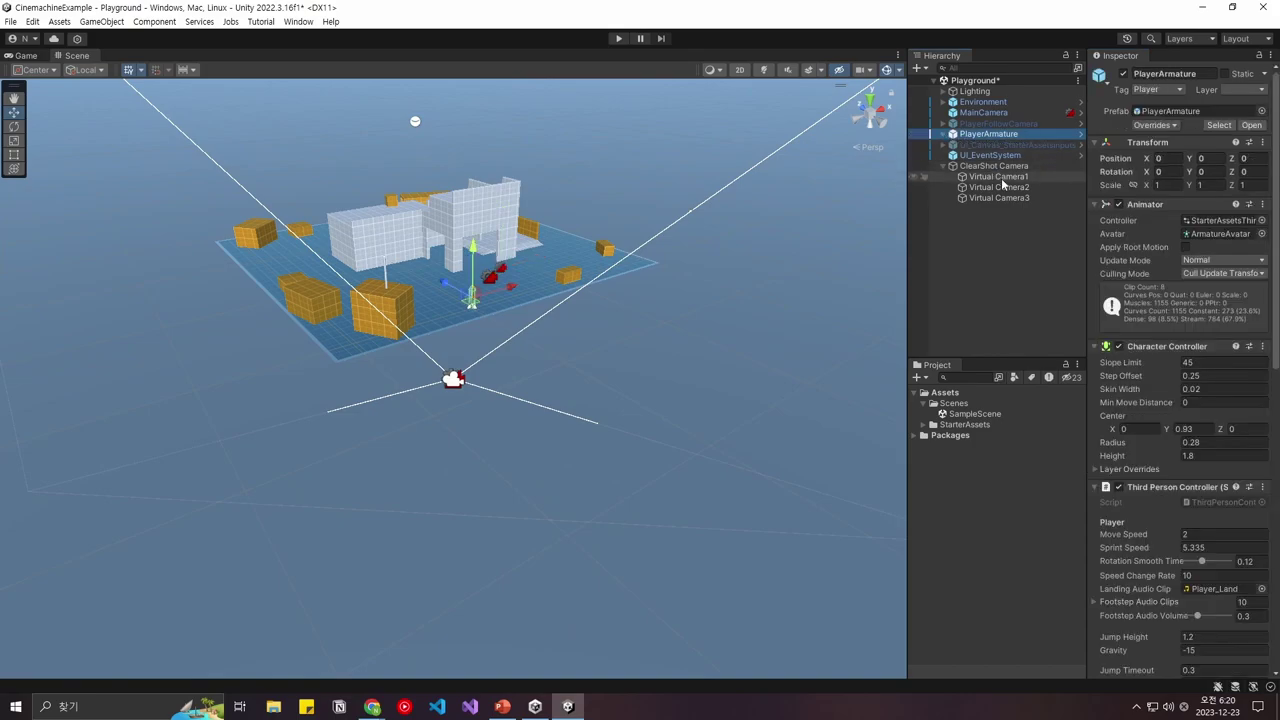
Survey the arena from above with Virtual Camera1 selected and the building's interior with Virtual Camera2 selected
left_click(998, 177)
left_click_drag(650, 300, 514, 382, "alt")
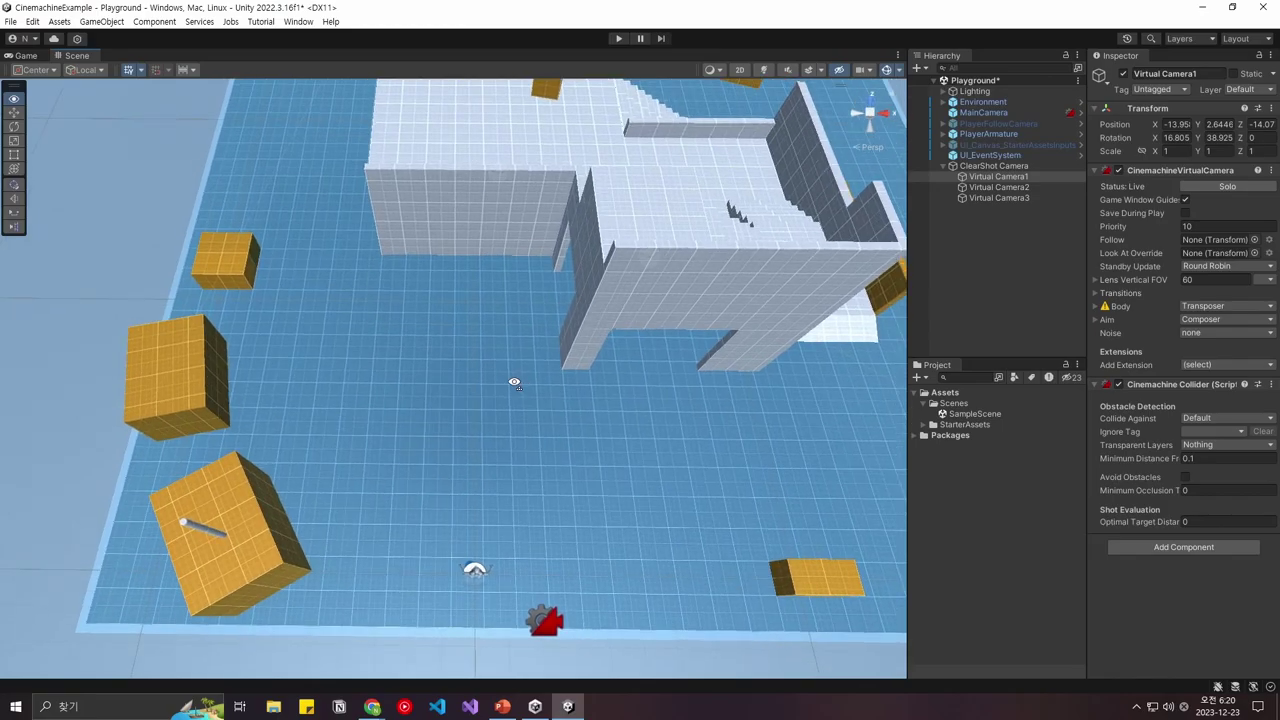
left_click(1012, 188)
left_click_drag(814, 289, 760, 282, "alt")
scroll(760, 282, "up", 10)
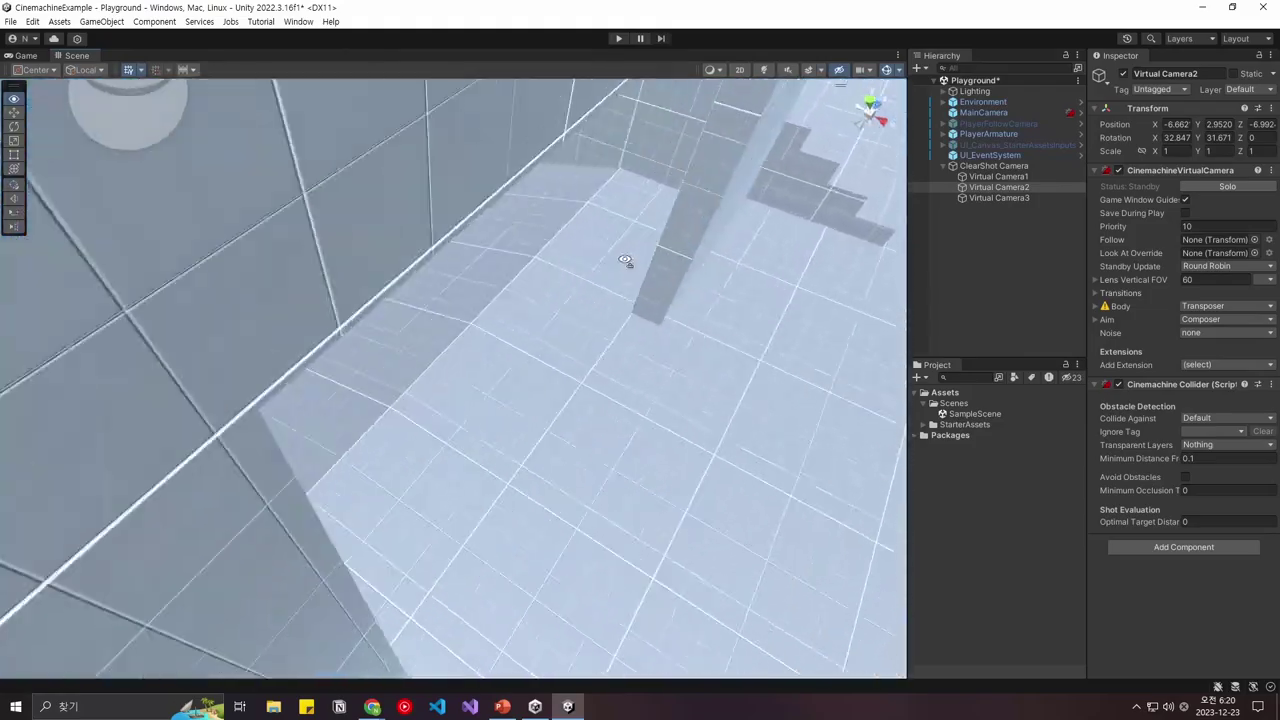
left_click_drag(625, 261, 675, 306, "alt")
scroll(566, 320, "down", 3)
scroll(667, 311, "up", 3)
scroll(664, 310, "down", 5)
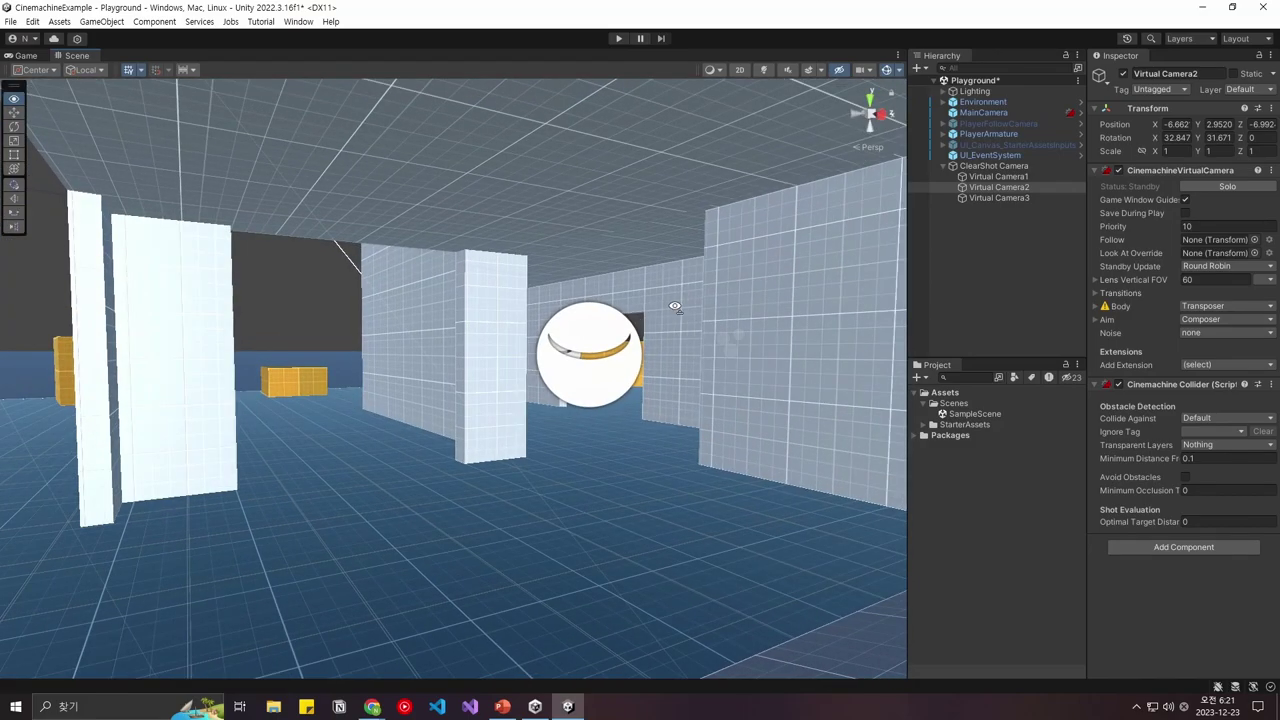
Survey the area outside the building, facing its doorway, with Virtual Camera3 selected
double_click(1000, 198)
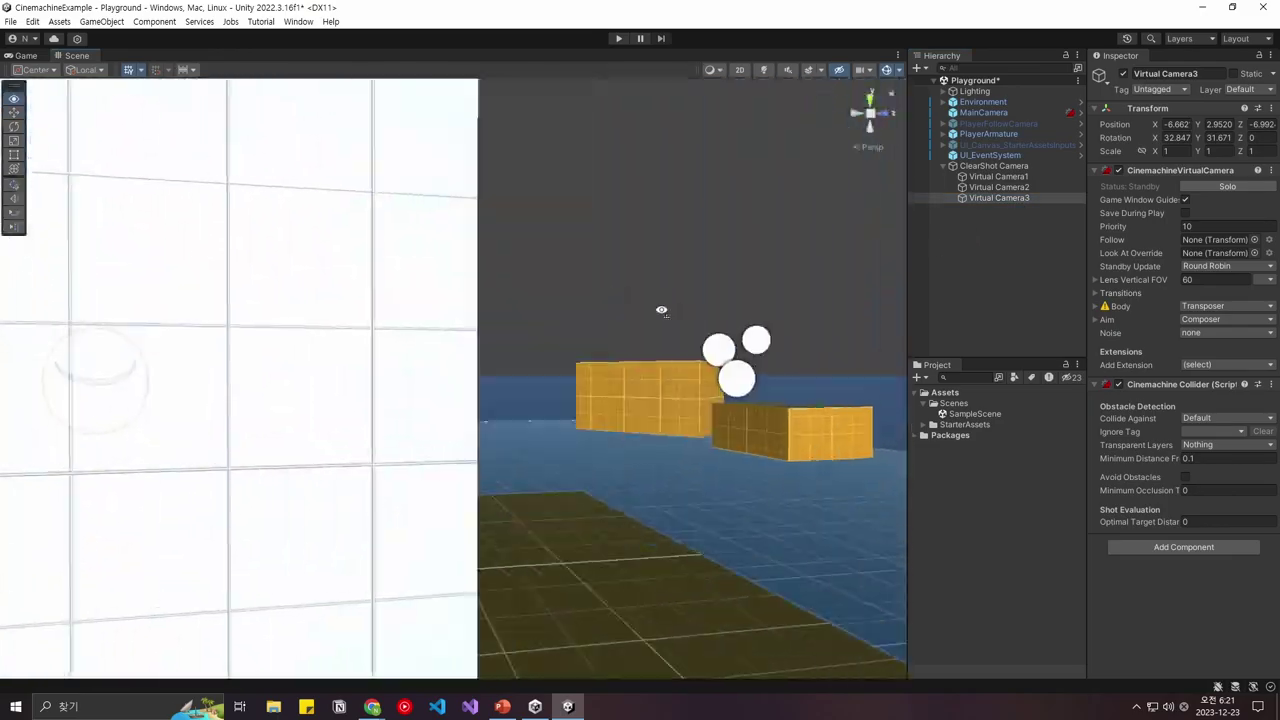
left_click_drag(661, 310, 275, 343, "alt")
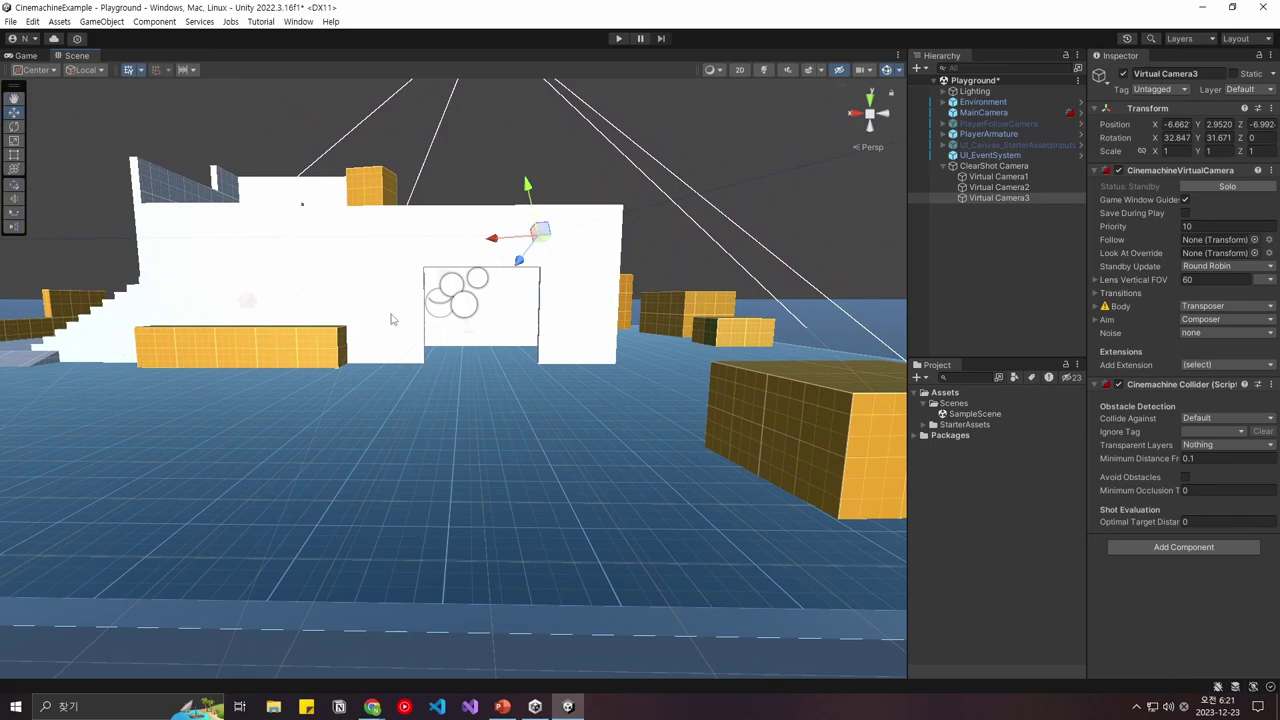
left_click(1017, 251)
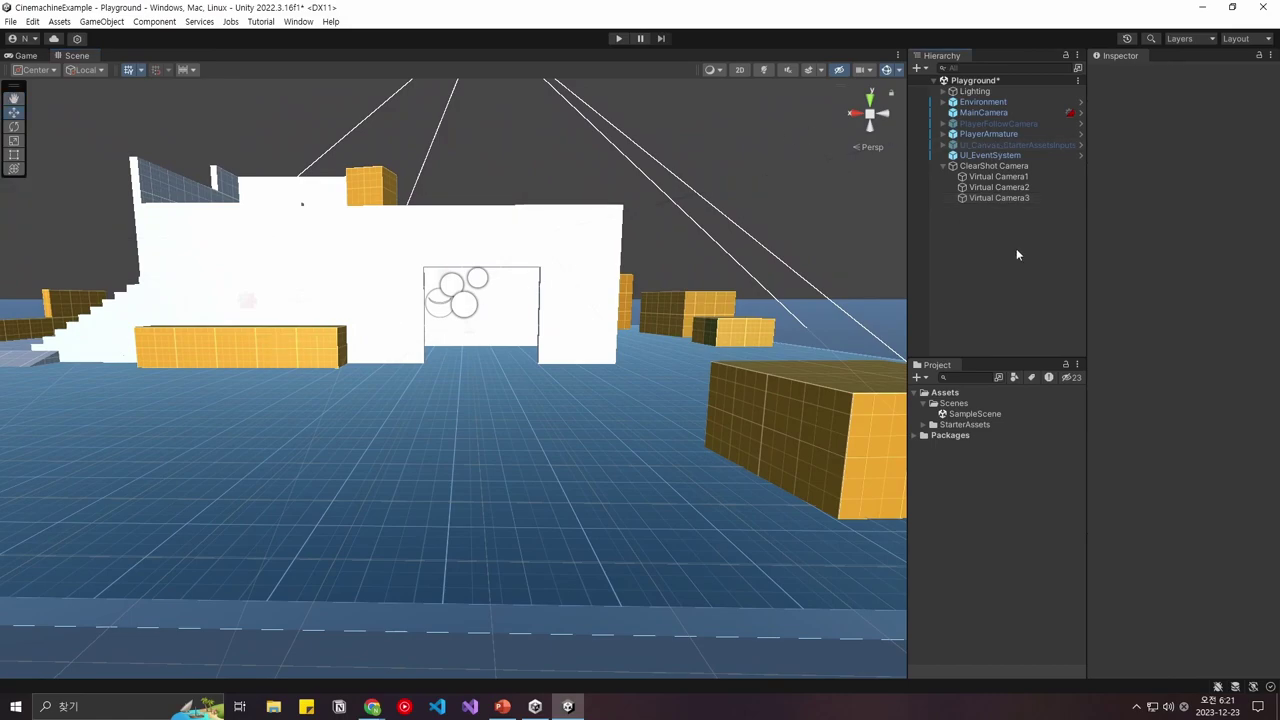
Select the ClearShot Camera and start Play mode to test its shots
left_click(995, 166)
left_click(618, 39)
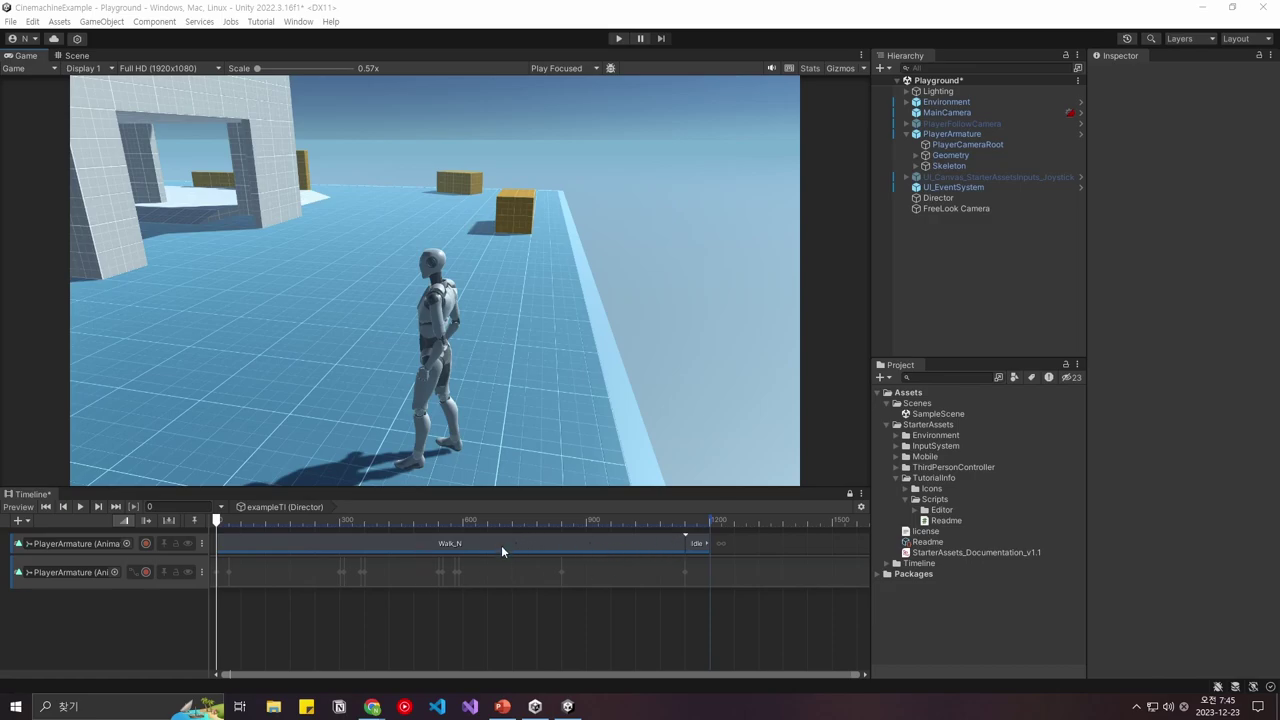
Run the scene to preview the exampleTl timeline with the walking character, and stop Play mode
key("ctrl+p")
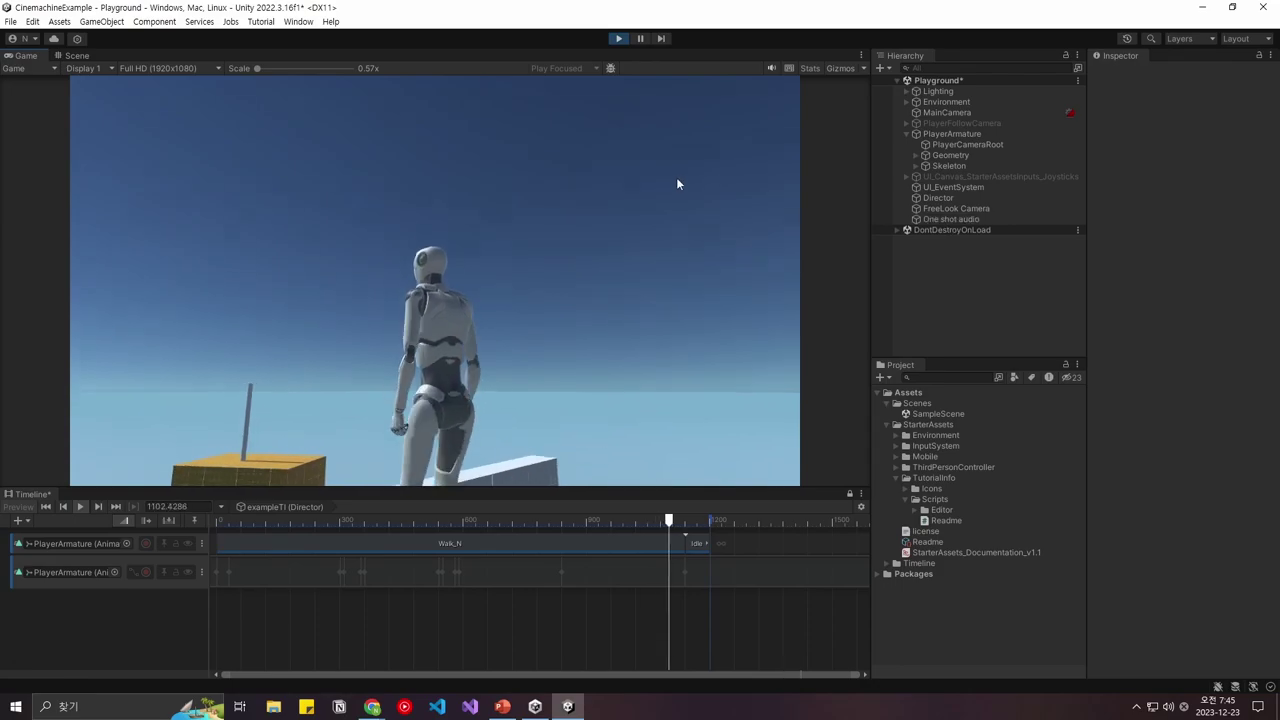
left_click(617, 40)
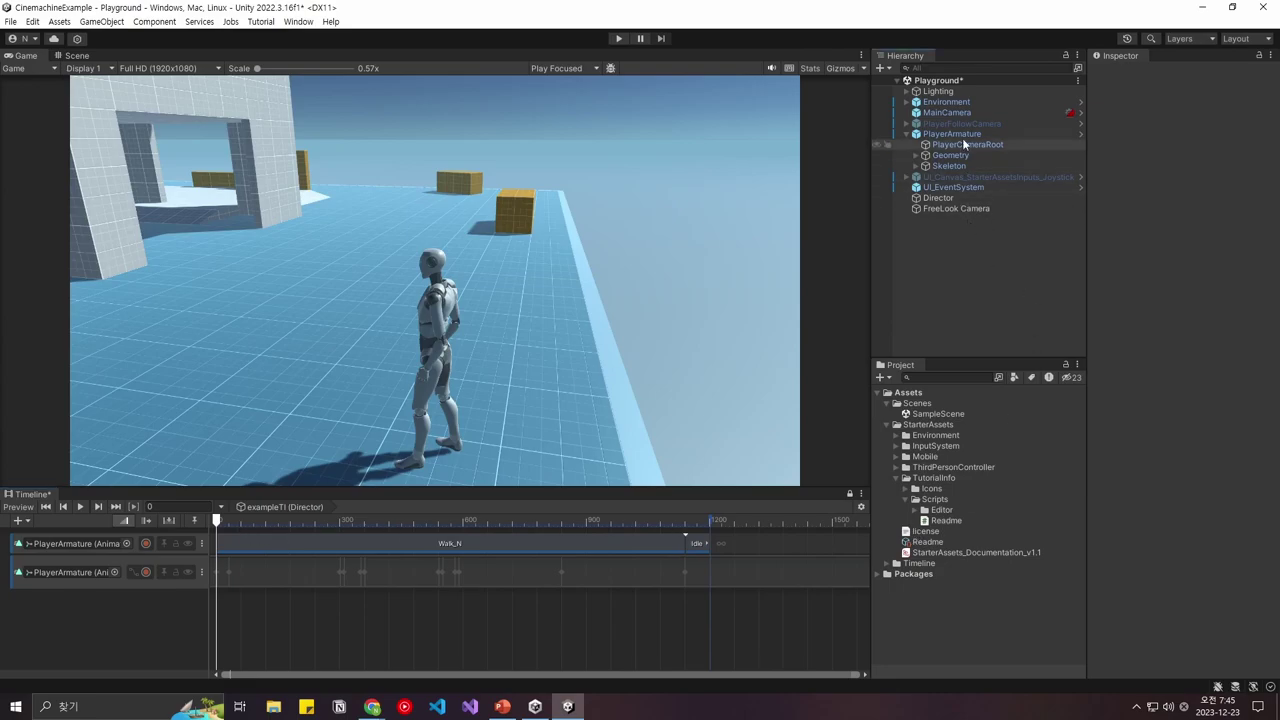
Create an empty GameObject, look up the Playable Director component for it, and delete the object
right_click(951, 255)
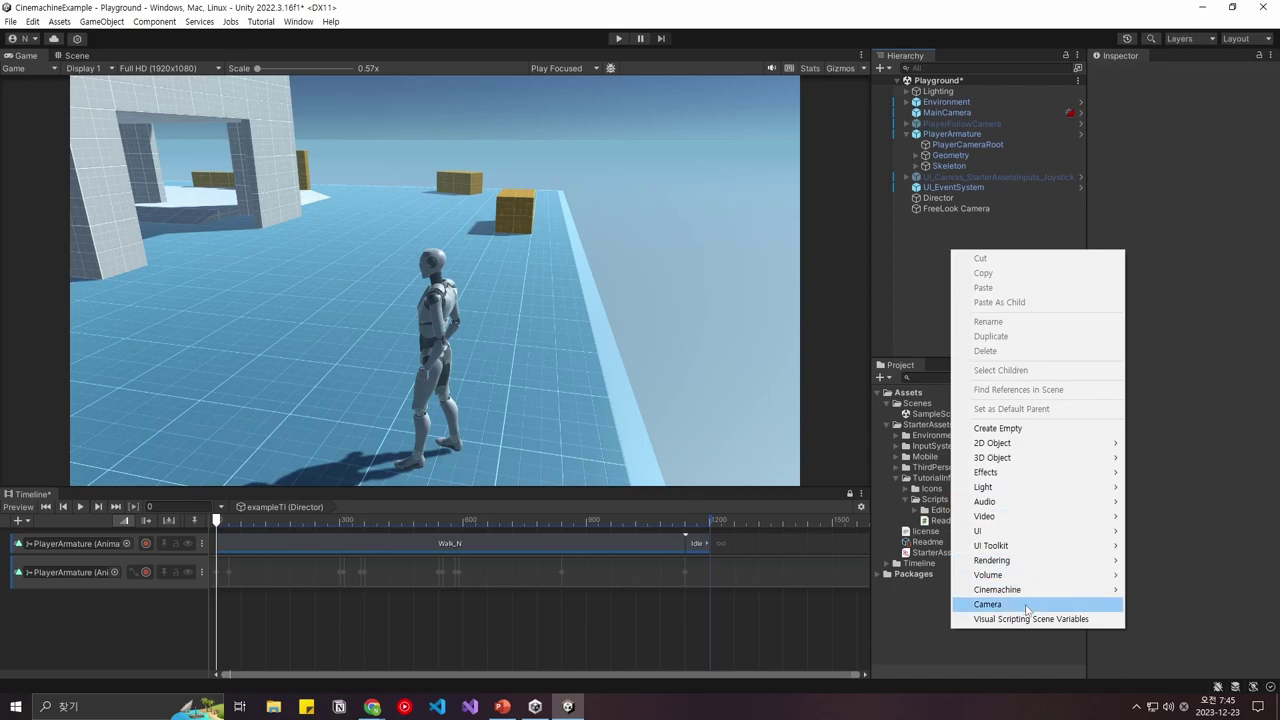
left_click(1000, 428)
key("Return")
left_click(1198, 178)
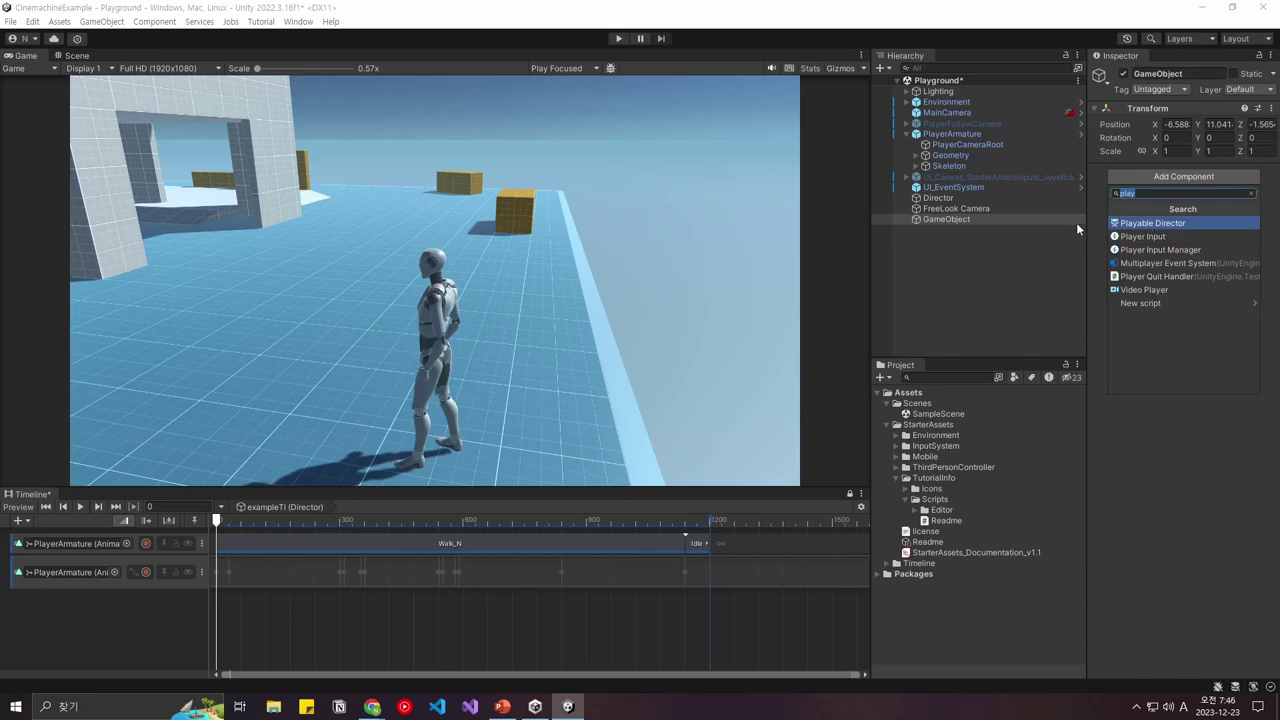
left_click(988, 220)
key("Delete")
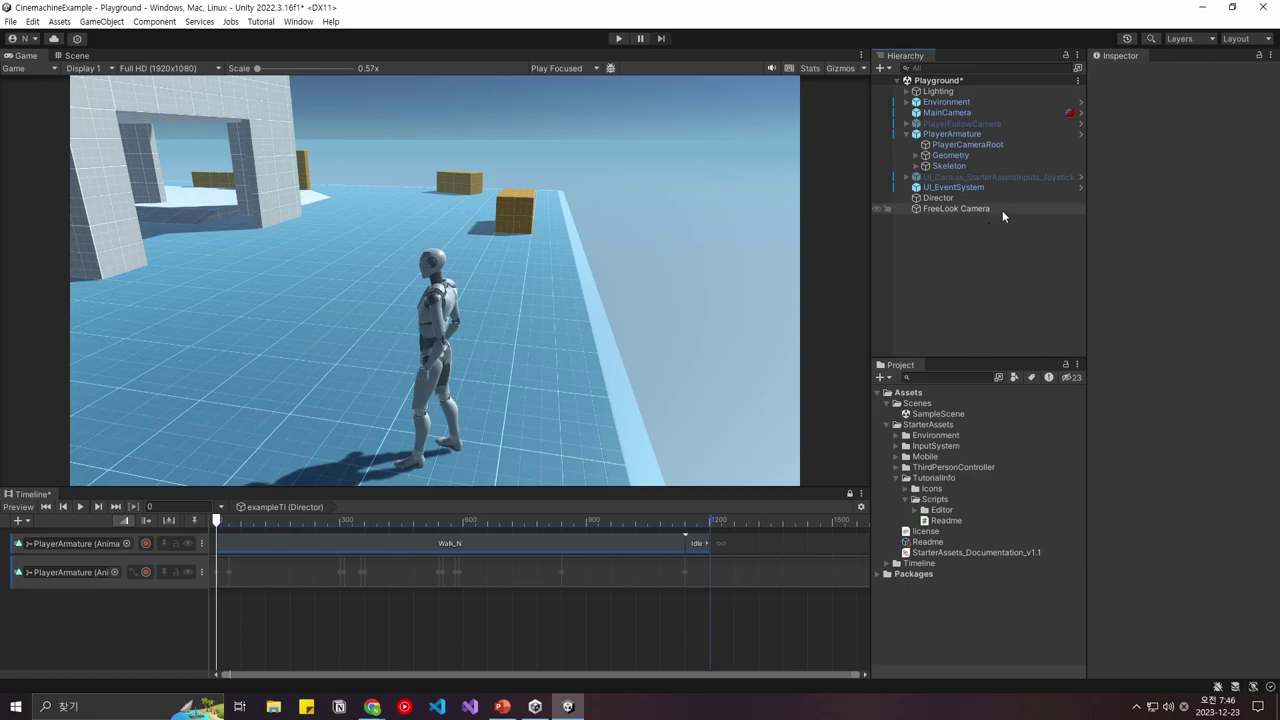
Examine the Director's Playable Director settings, the exampleTl asset in the Timeline folder and the option for creating a Timeline asset
left_click(992, 200)
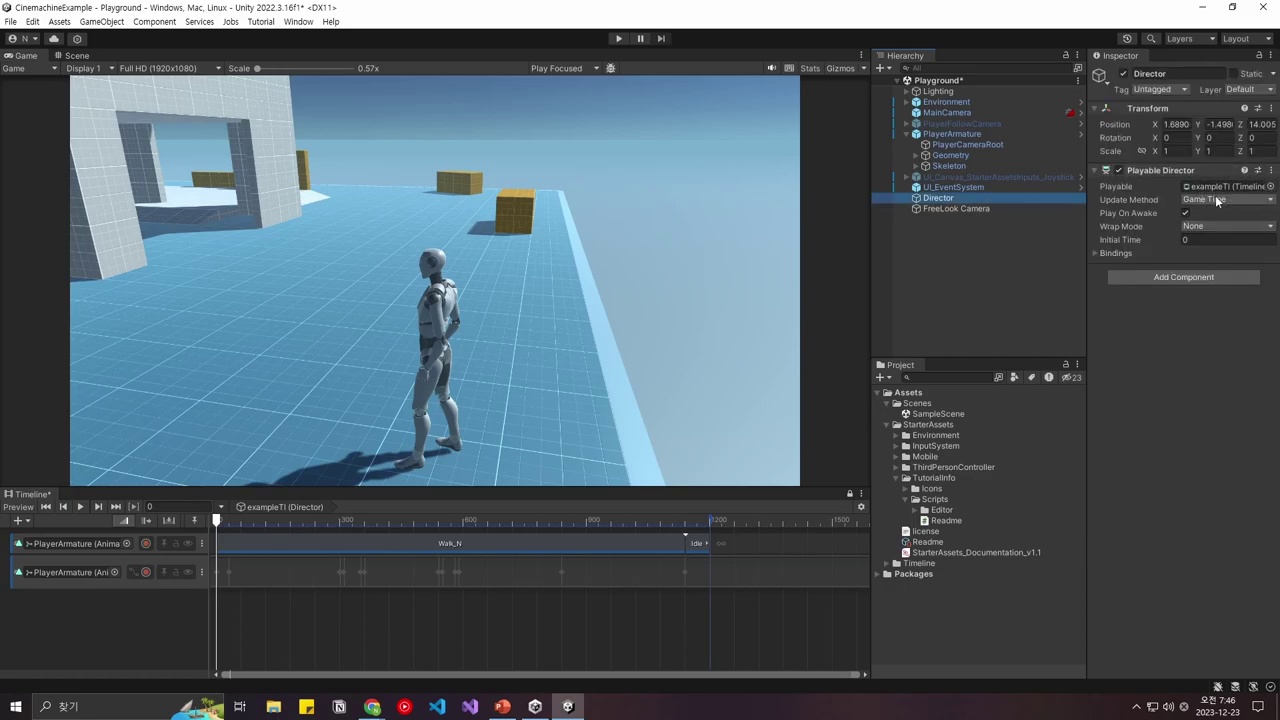
left_click(896, 478)
left_click(887, 424)
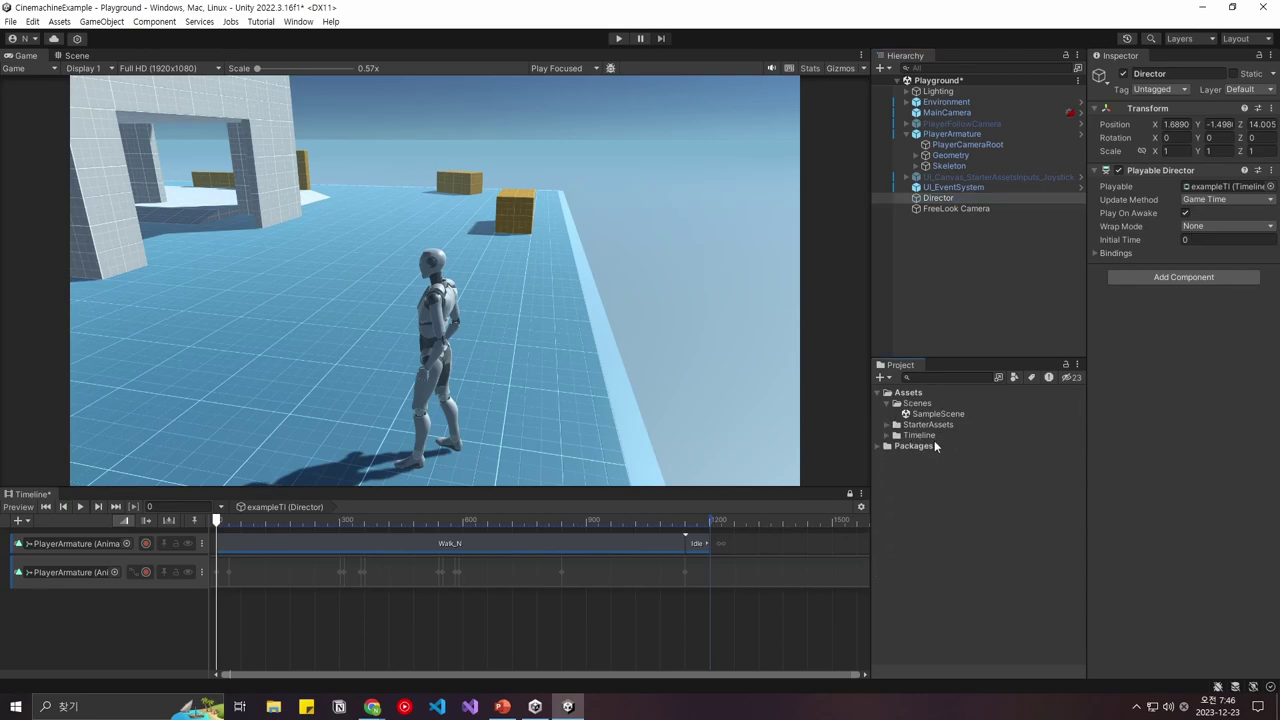
left_click(896, 436)
right_click(917, 445)
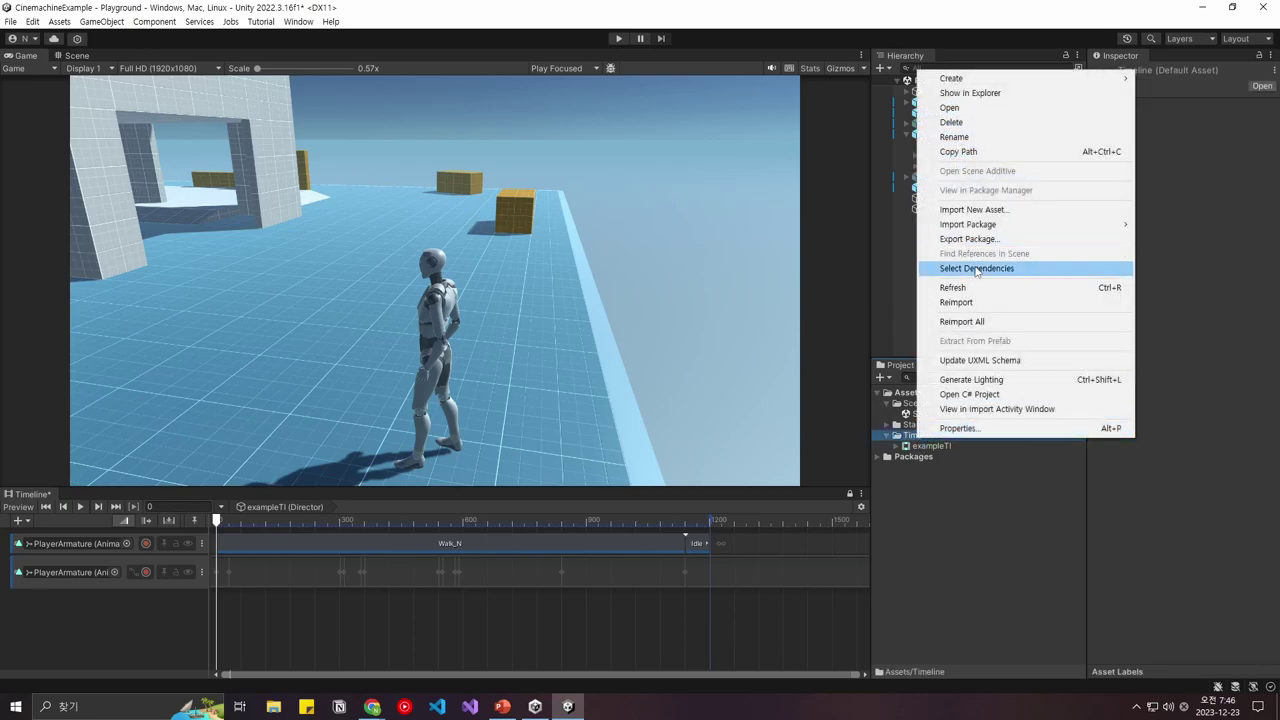
mouse_move(920, 79)
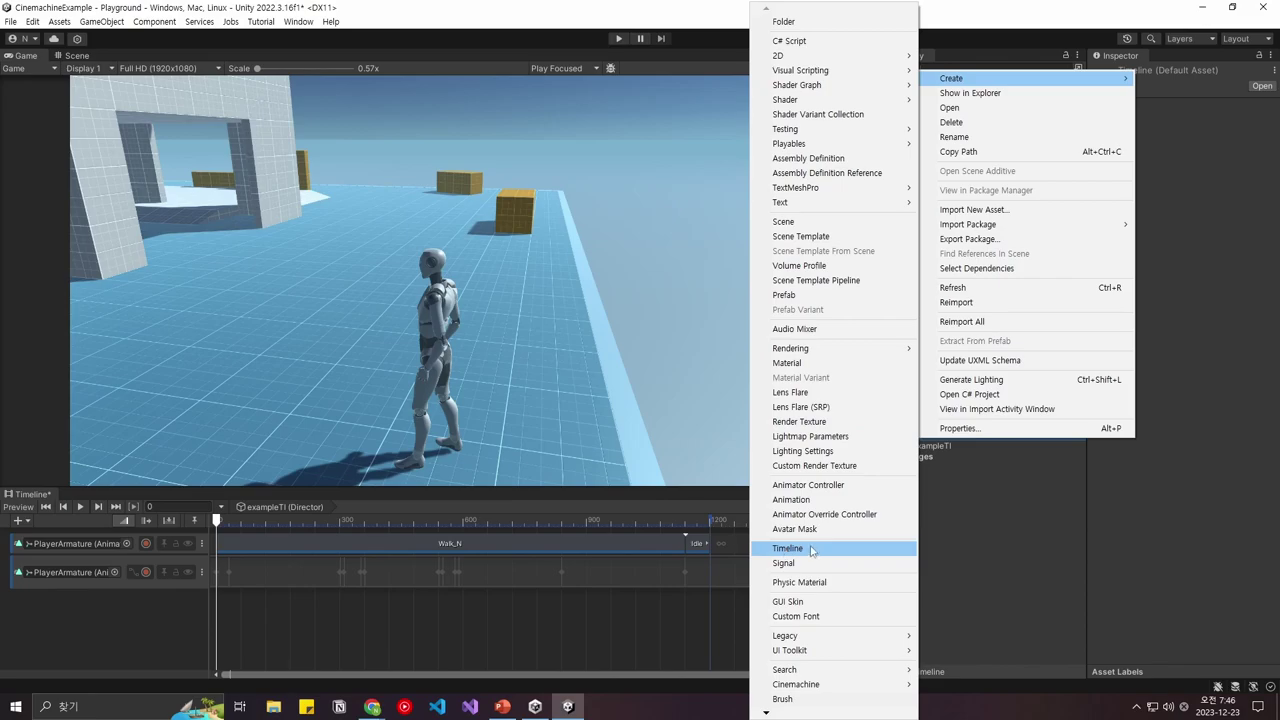
left_click(1027, 520)
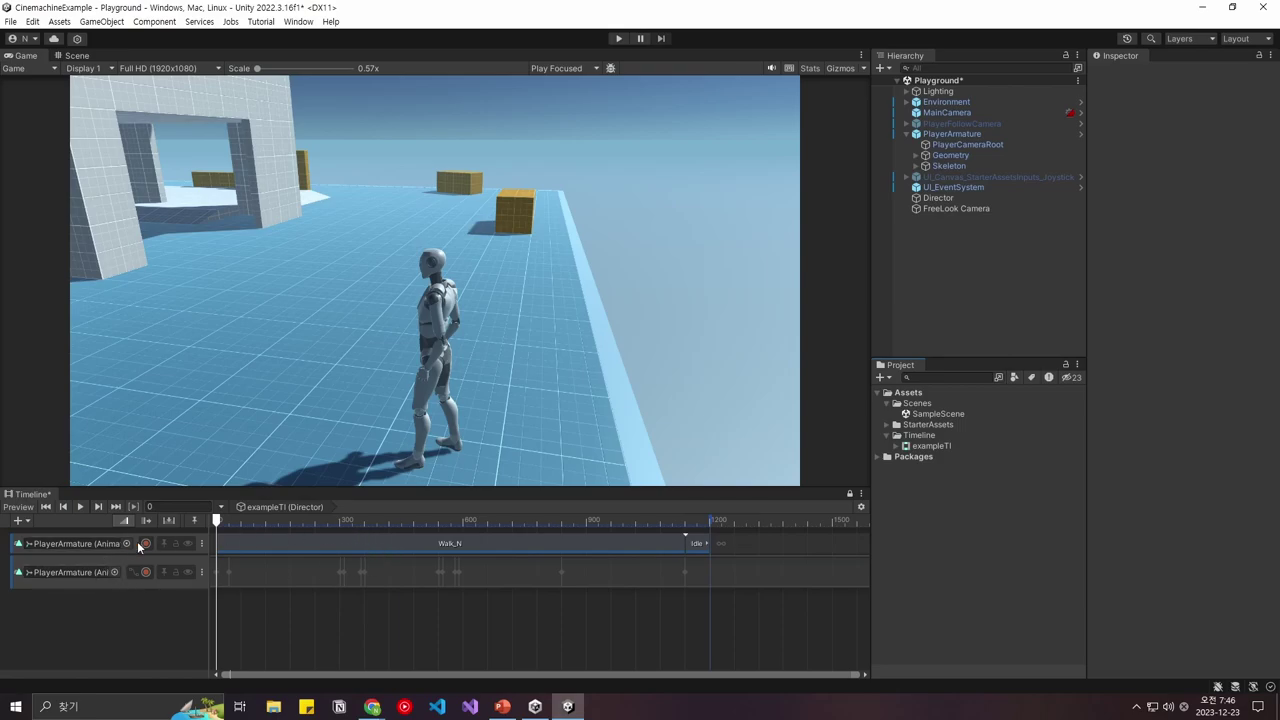
Add an Animation Track to the exampleTl timeline
right_click(138, 588)
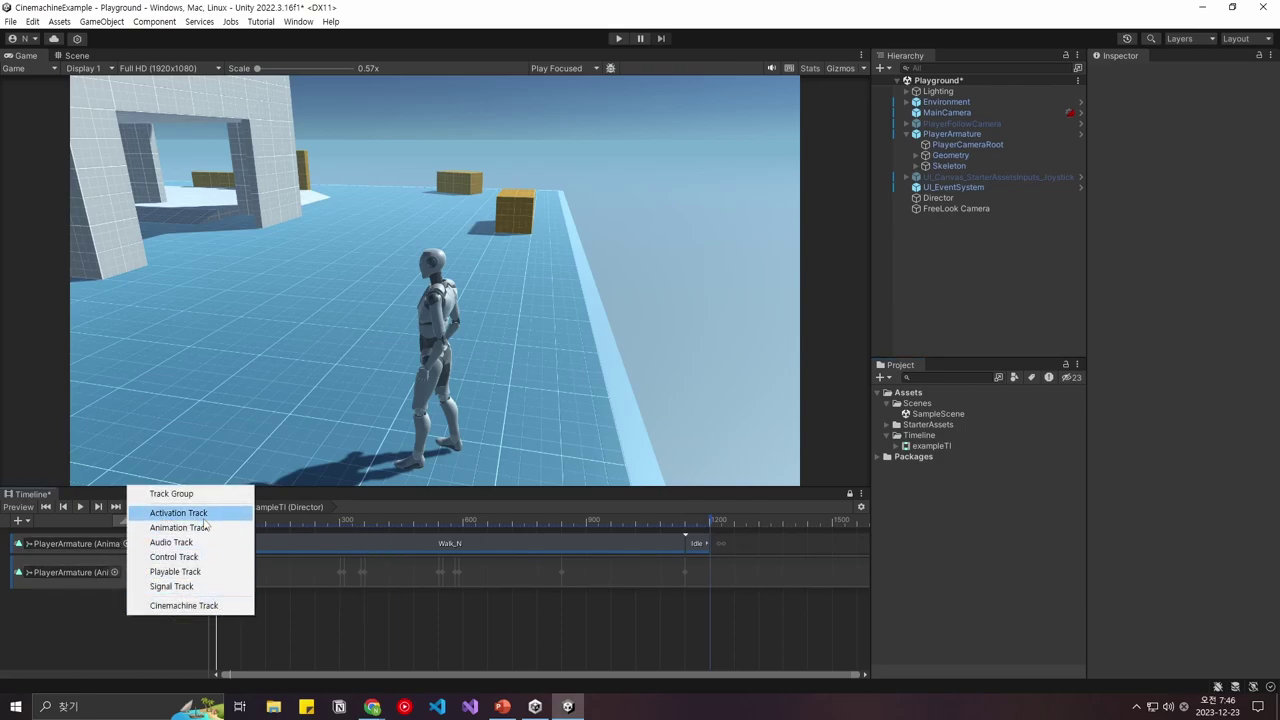
left_click(190, 527)
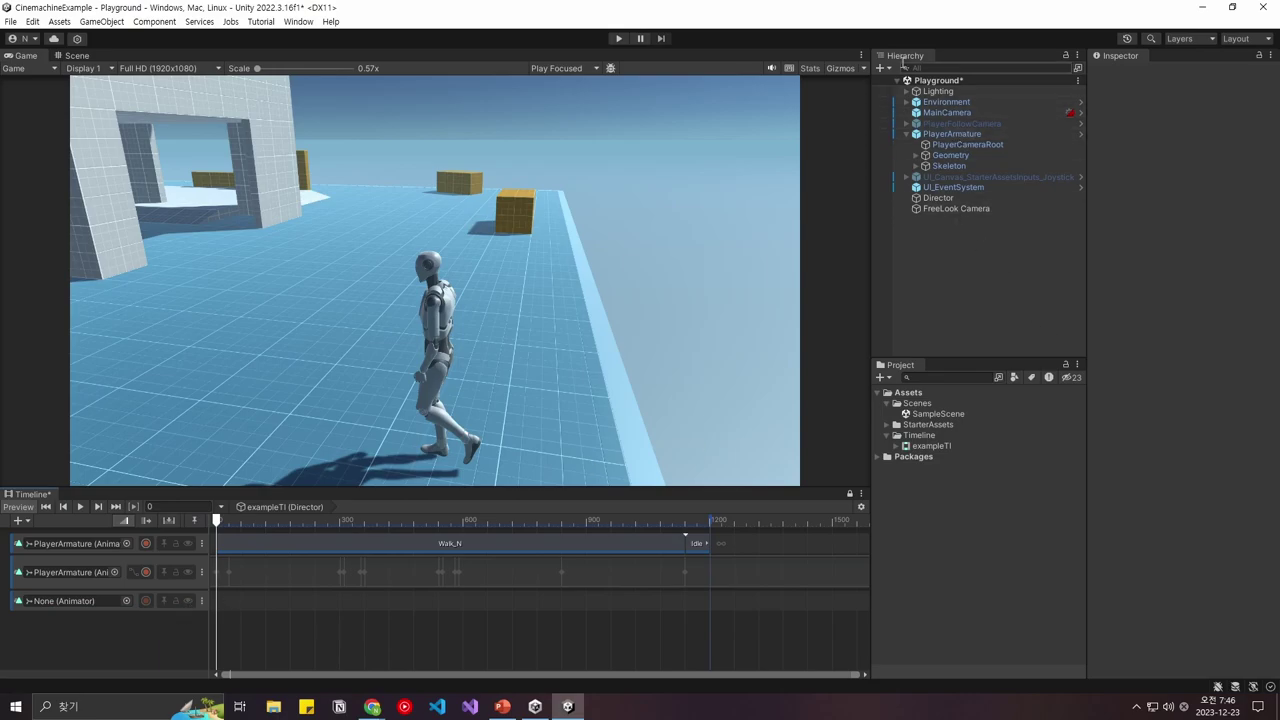
Delete the unassigned Animation Track from the exampleTl timeline
right_click(142, 604)
left_click(221, 474)
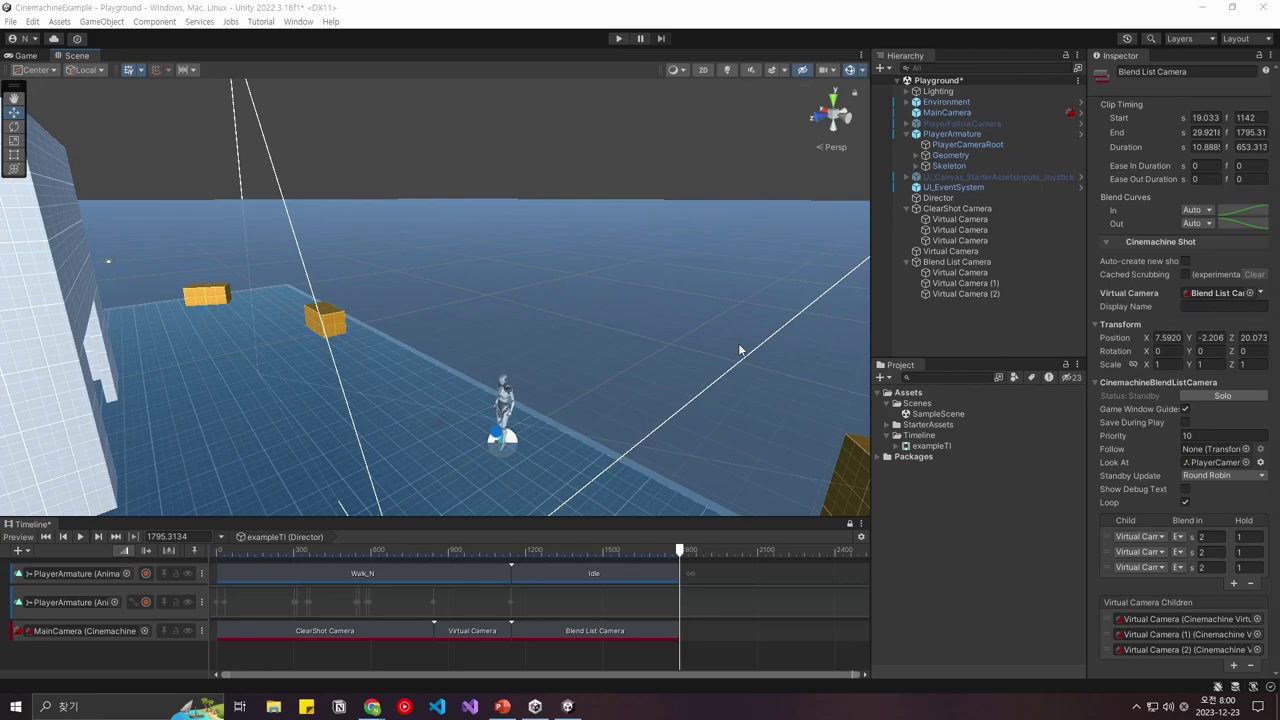
Examine the placement of the ClearShot, Virtual and Blend List cameras around the environment, and run the scene to preview the camera sequence
left_click(906, 262)
left_click(906, 208)
left_click_drag(845, 240, 906, 300, "alt")
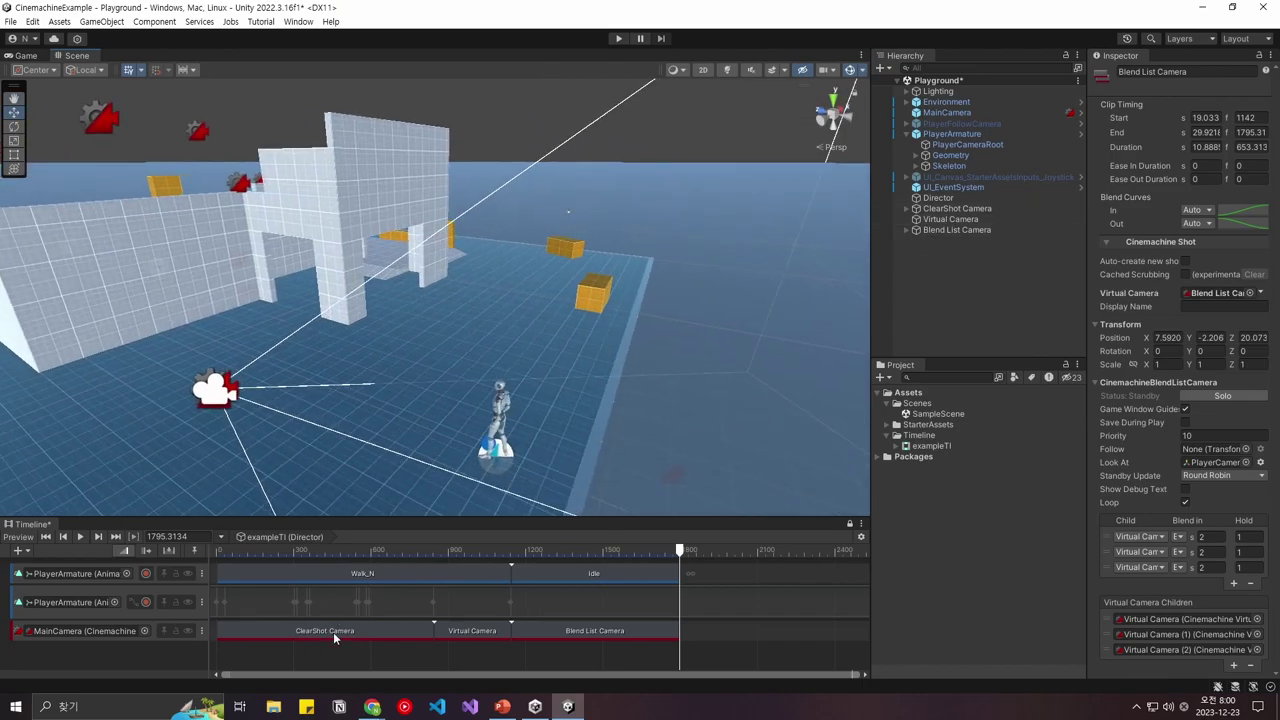
left_click_drag(620, 432, 711, 428, "alt")
left_click_drag(594, 403, 535, 402, "alt")
left_click_drag(618, 445, 520, 322, "alt")
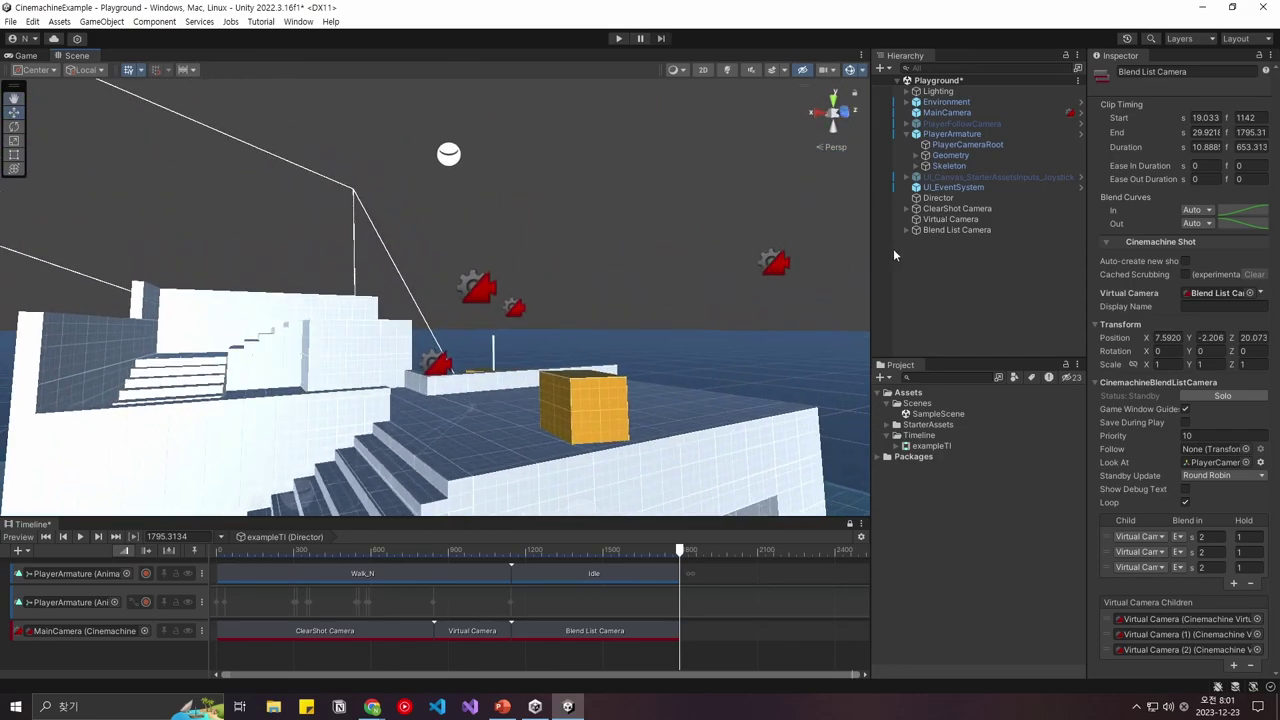
left_click_drag(700, 330, 501, 330, "alt")
left_click_drag(453, 380, 529, 383, "alt")
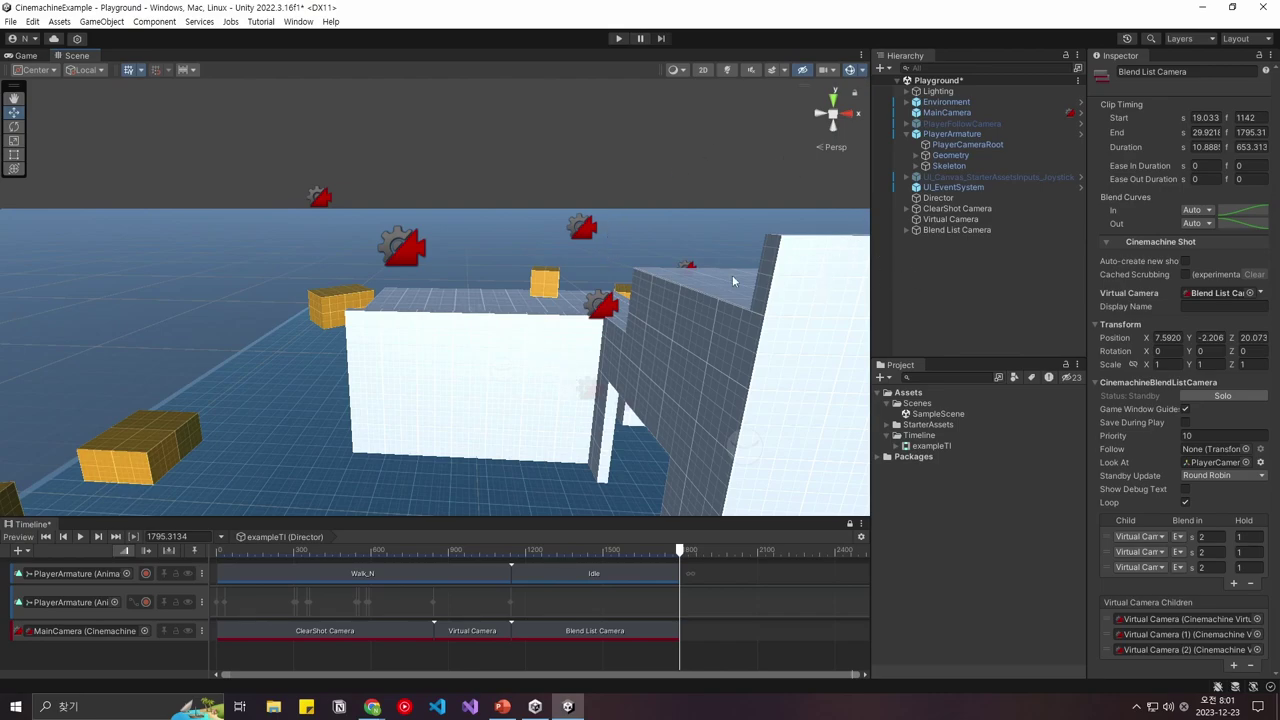
right_click_drag(603, 245, 685, 197)
left_click(619, 37)
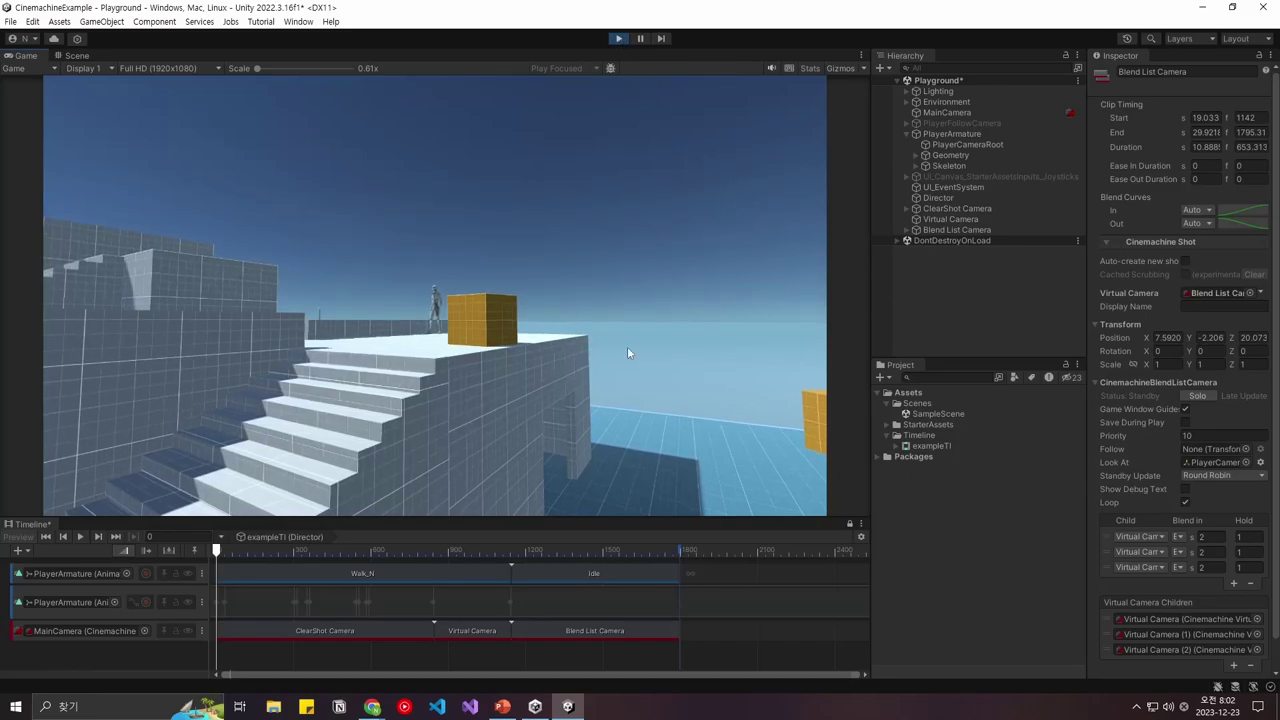
Add a second Cinemachine Track bound to MainCamera to the exampleTl timeline, and delete that track
right_click(102, 647)
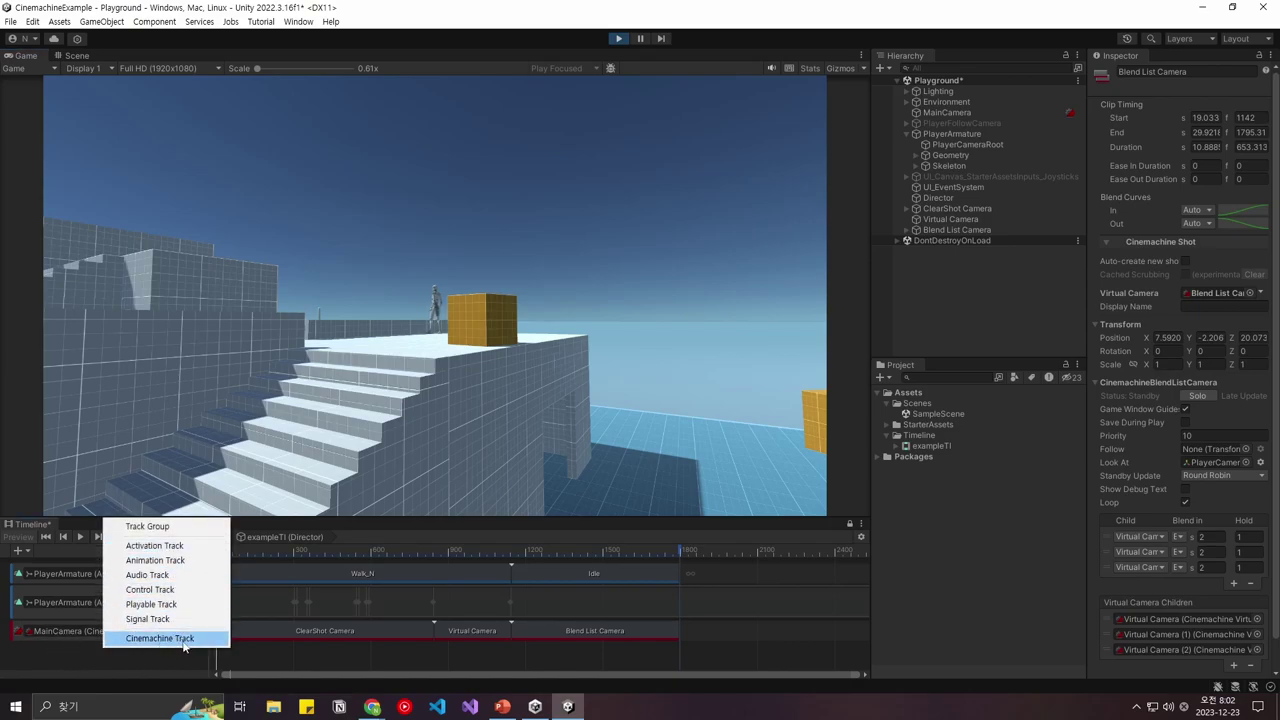
left_click(160, 638)
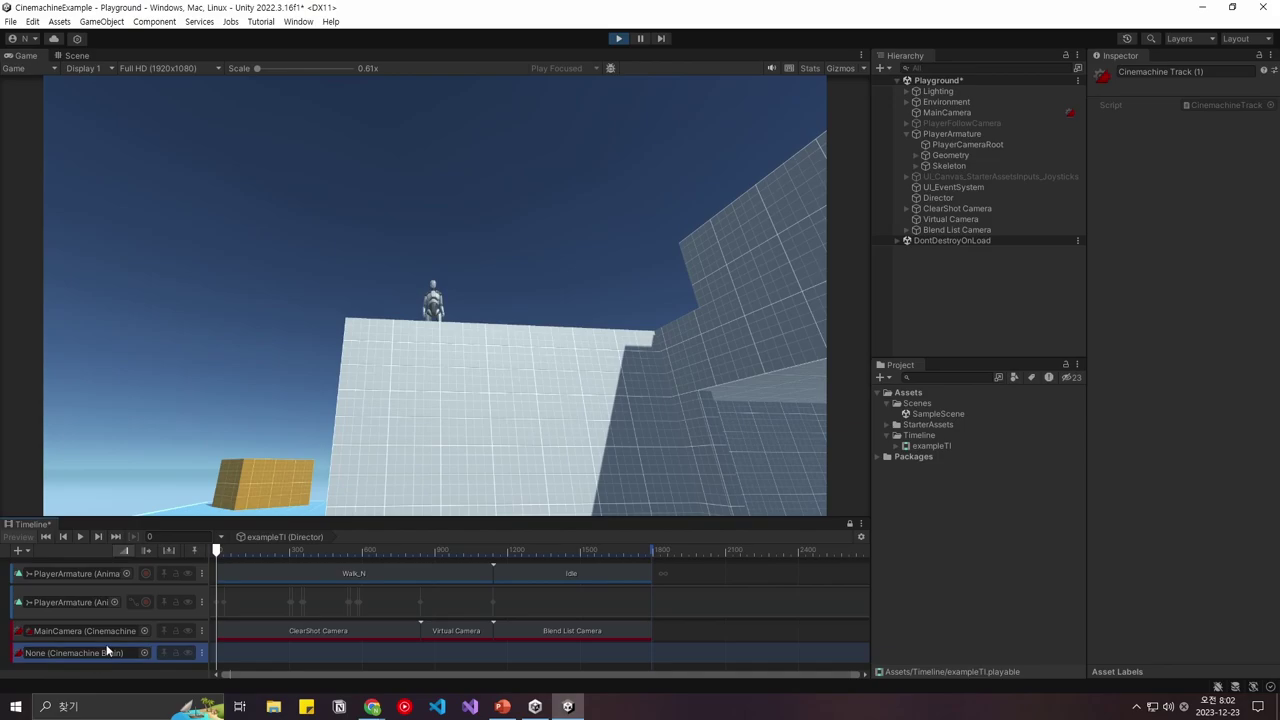
left_click_drag(947, 113, 95, 651)
right_click(198, 656)
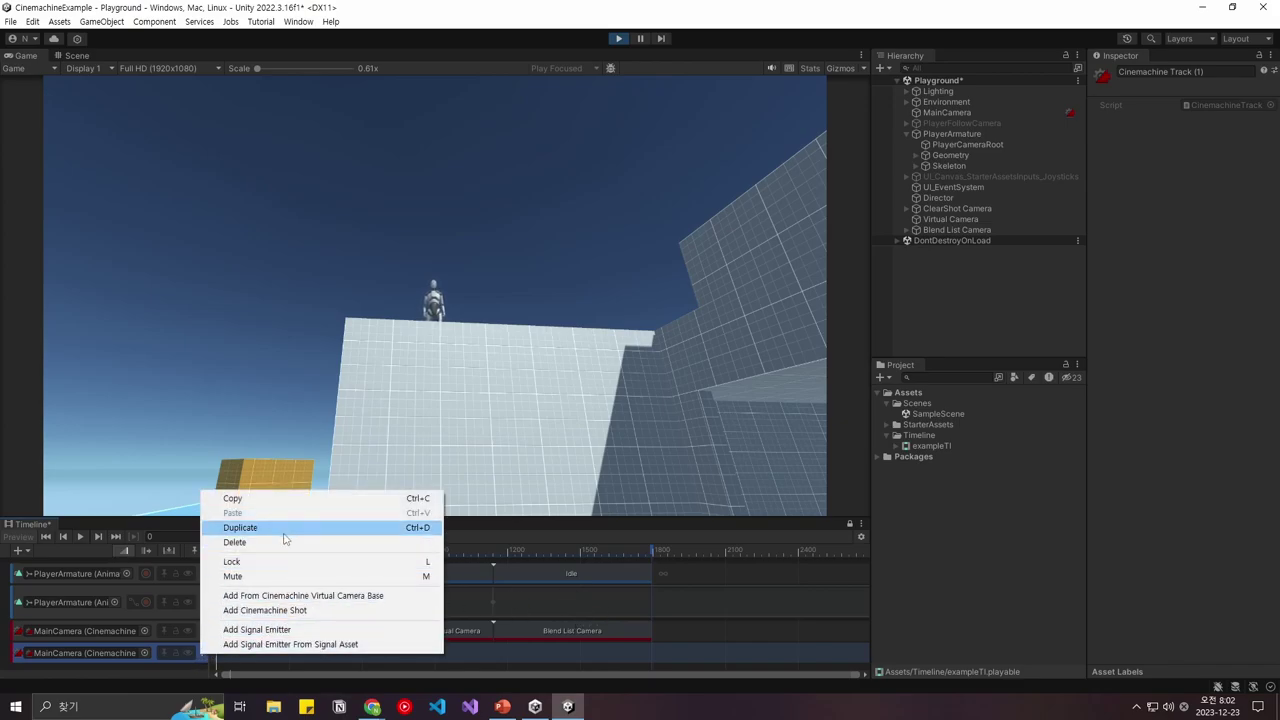
left_click(286, 541)
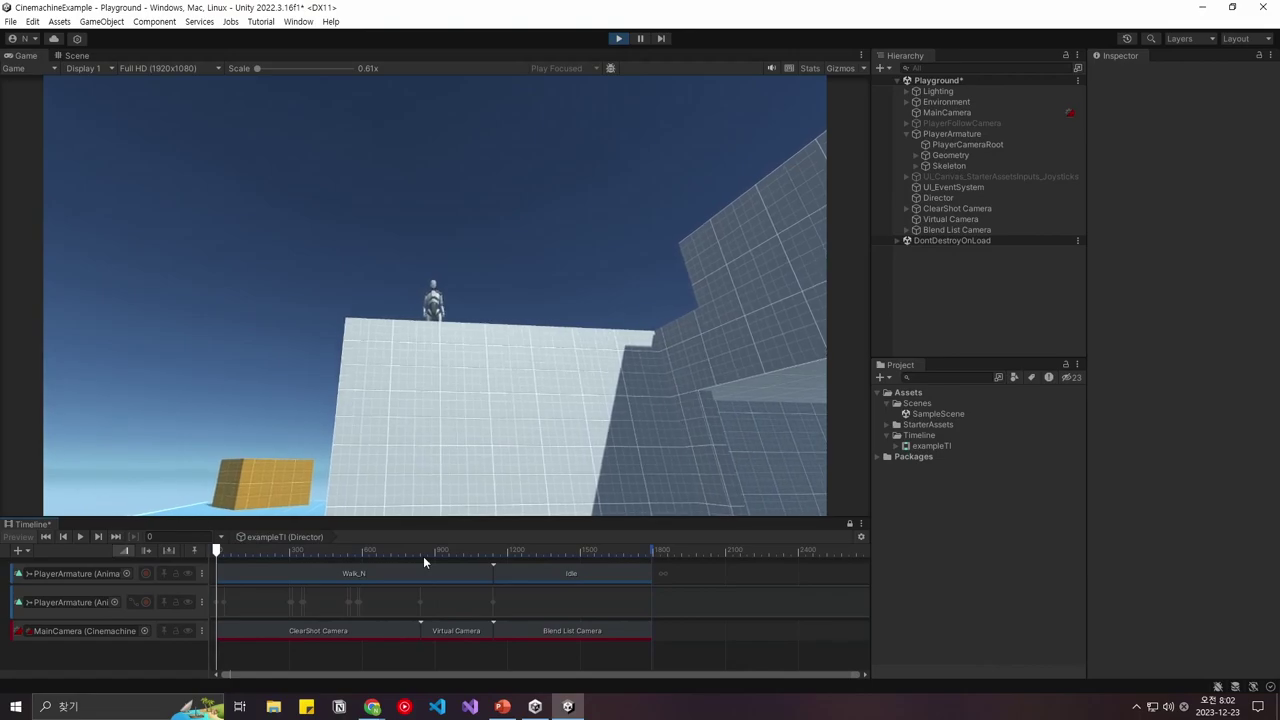